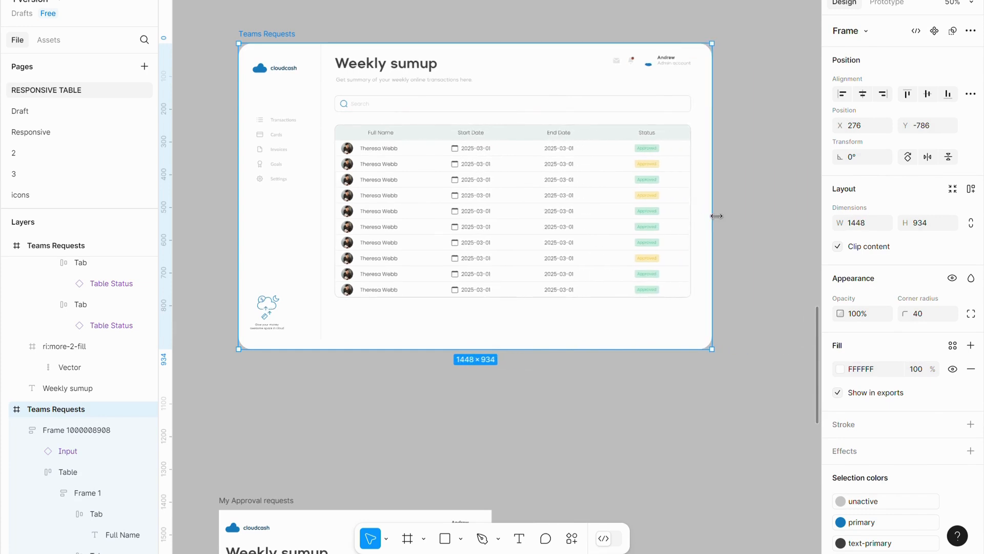
# Step: Draw a frame about 1268 × 610 inside the blank Teams Requests frame and center it horizontally and vertically
pyautogui.click(407, 539)
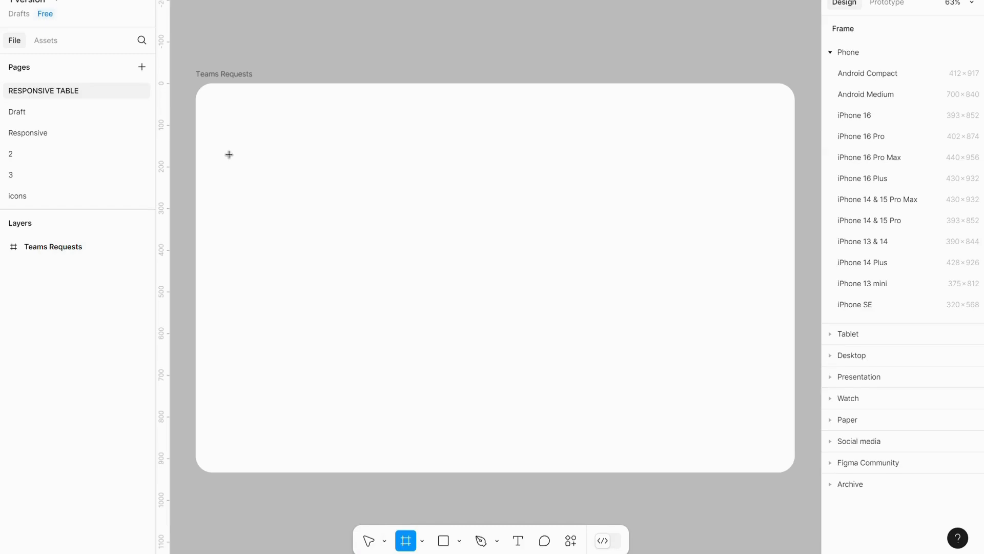
pyautogui.moveTo(229, 155); pyautogui.dragTo(758, 410)
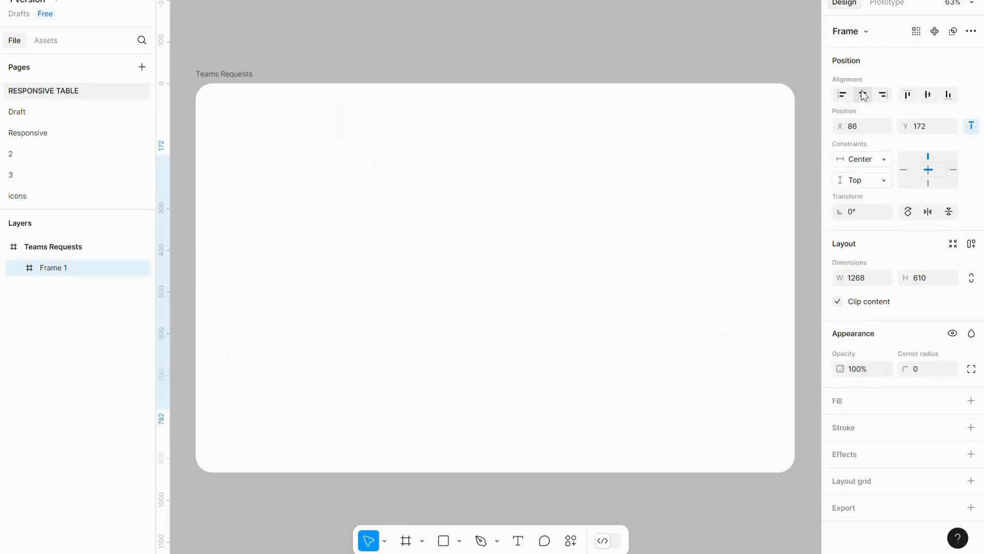
pyautogui.click(926, 95)
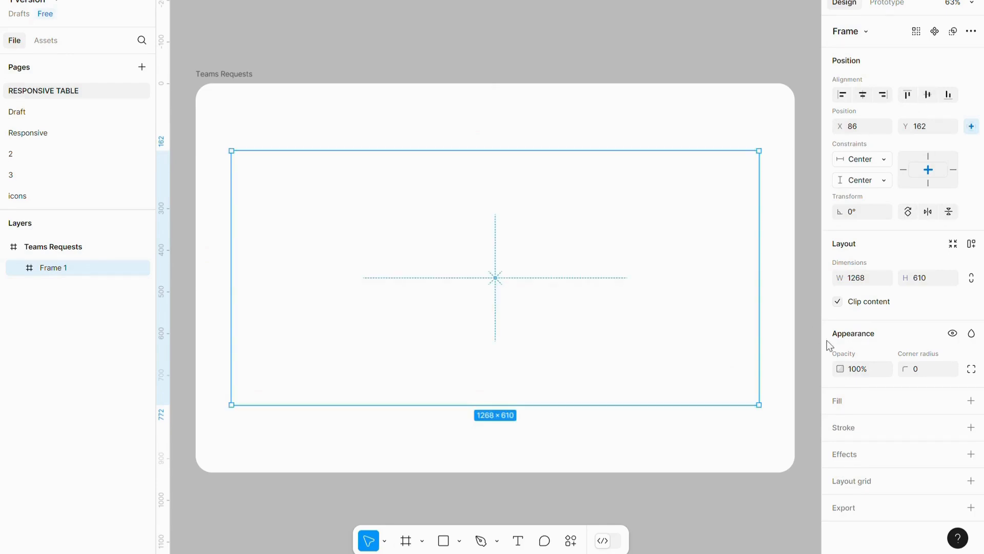
# Step: Add a stroke to the inner frame and set its color to light gray B7B7B7
pyautogui.click(844, 428)
pyautogui.click(861, 453)
pyautogui.write('59595')
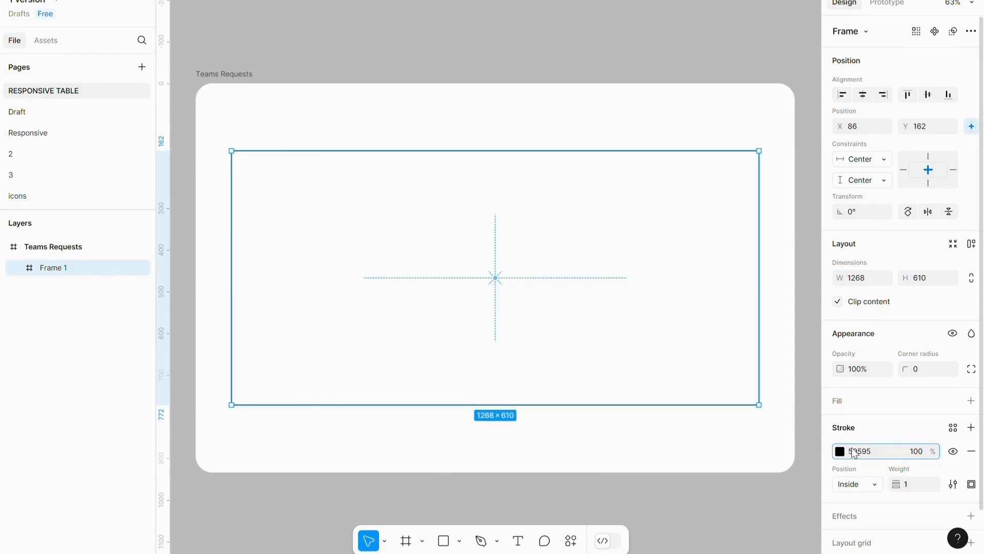
pyautogui.click(818, 472)
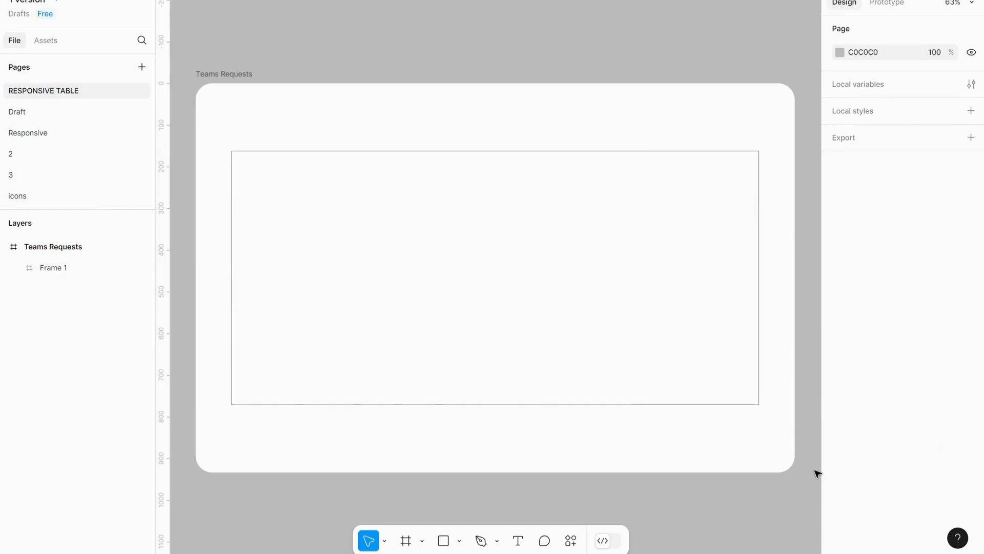
pyautogui.click(705, 404)
pyautogui.click(840, 451)
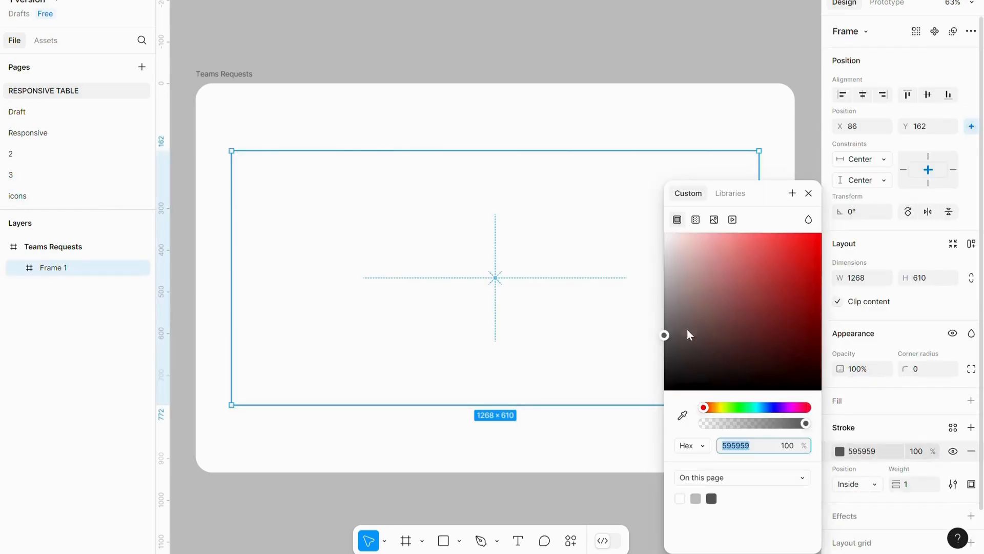
pyautogui.moveTo(667, 335); pyautogui.dragTo(645, 282)
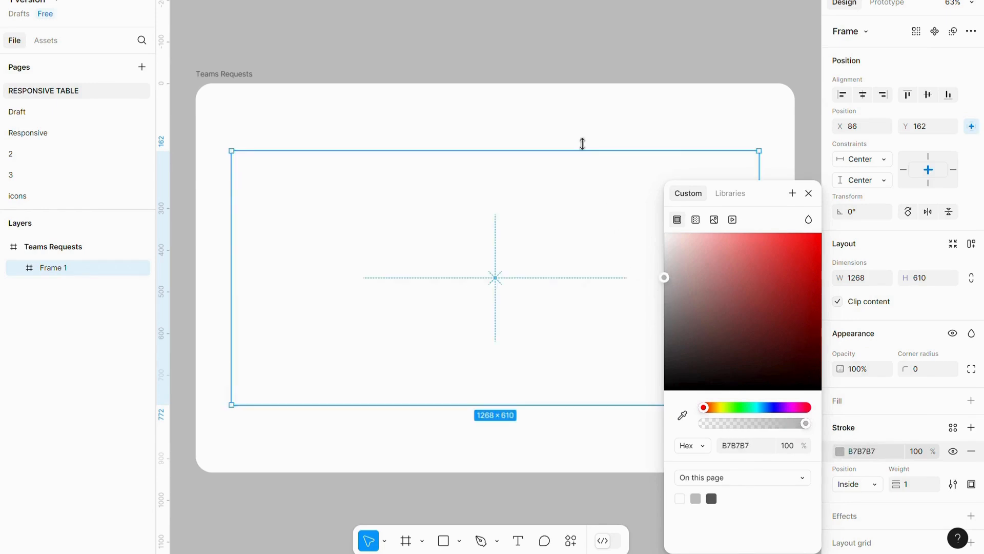
pyautogui.click(564, 128)
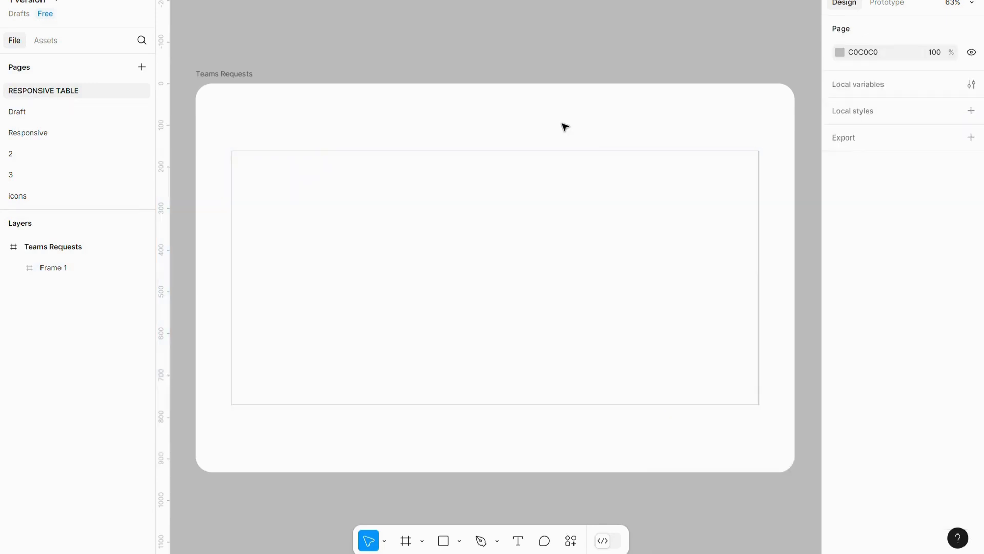
# Step: Apply auto layout to the outlined inner frame
pyautogui.click(558, 152)
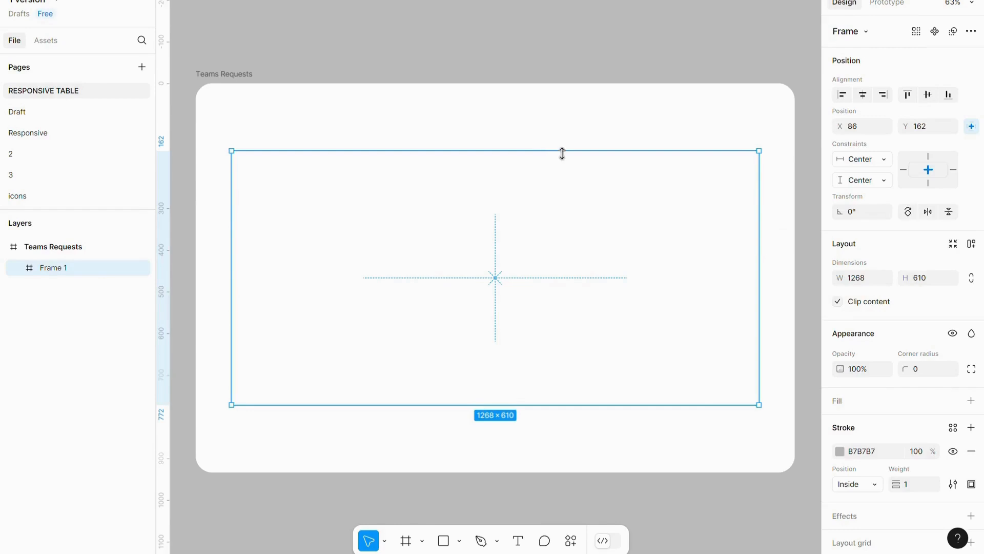
pyautogui.click(970, 244)
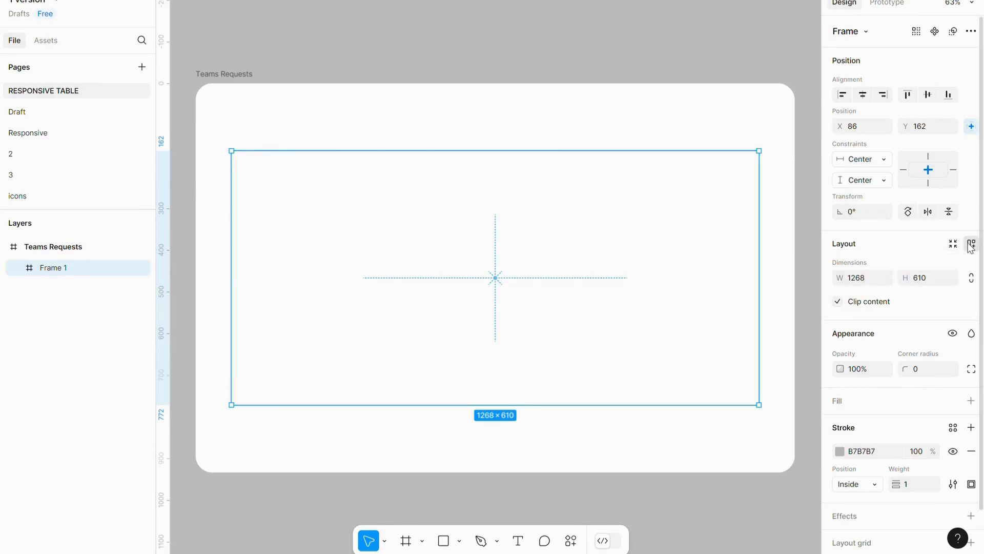
pyautogui.click(540, 122)
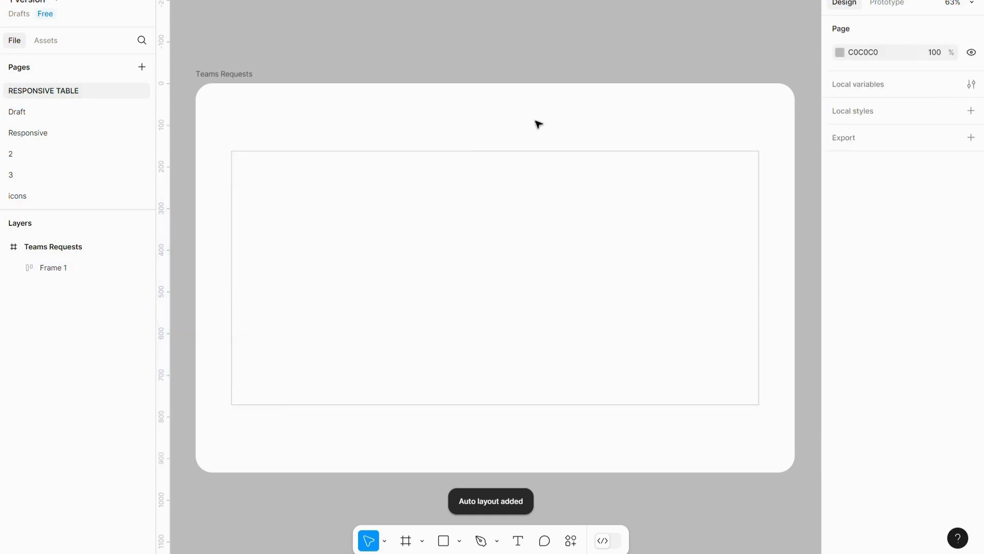
# Step: Rename the auto layout frame as Table
pyautogui.click(479, 151)
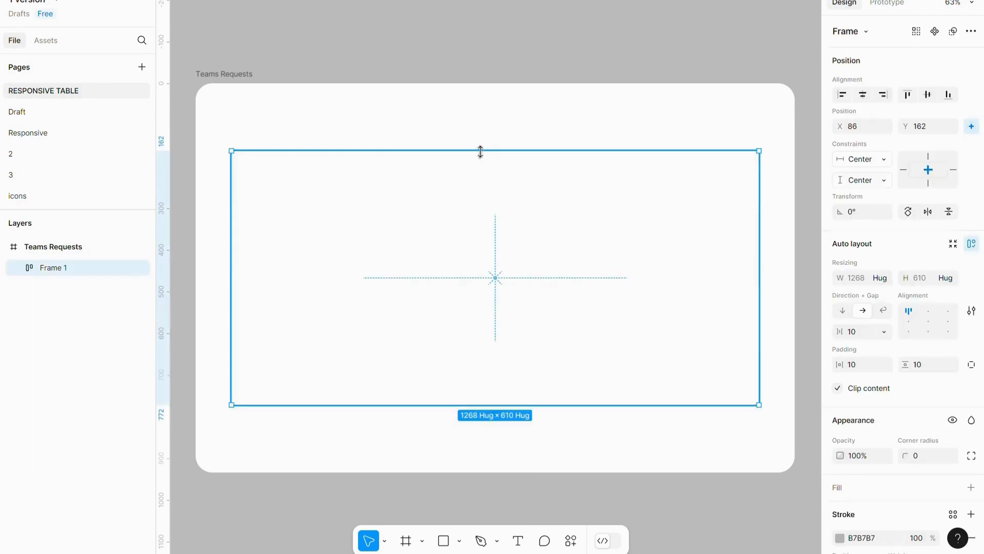
pyautogui.doubleClick(42, 267)
pyautogui.press('BackSpace')
pyautogui.write('Table')
pyautogui.press('Return')
pyautogui.click(364, 82)
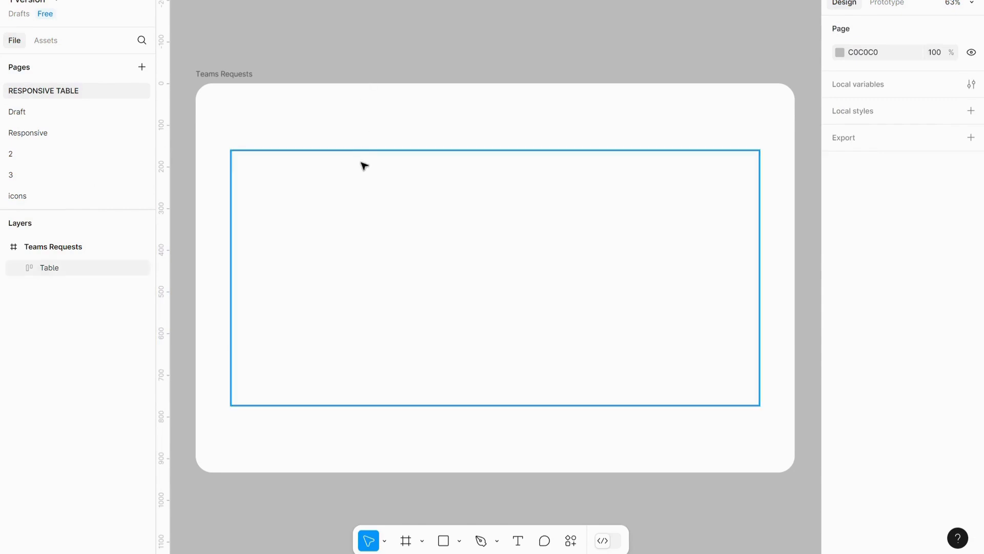
pyautogui.click(518, 540)
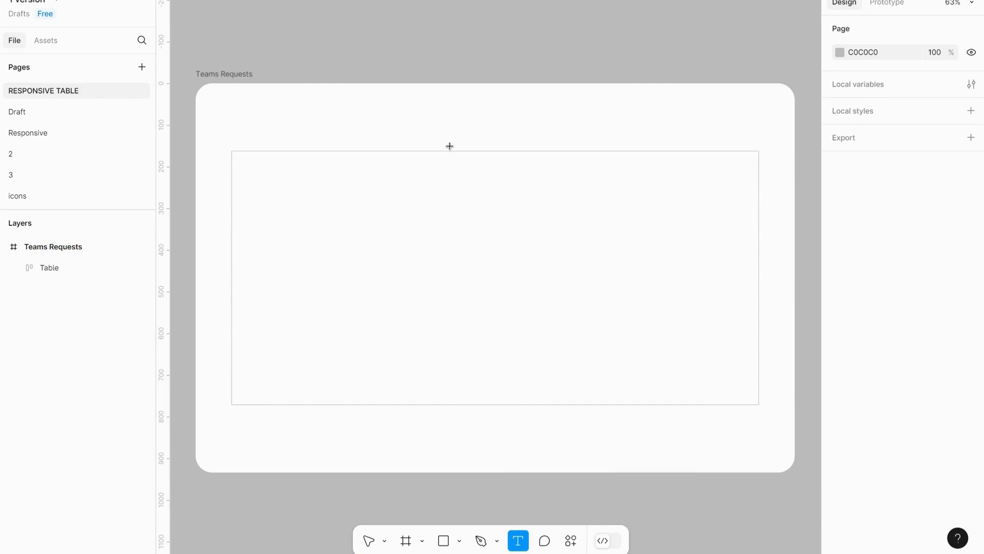
pyautogui.click(452, 165)
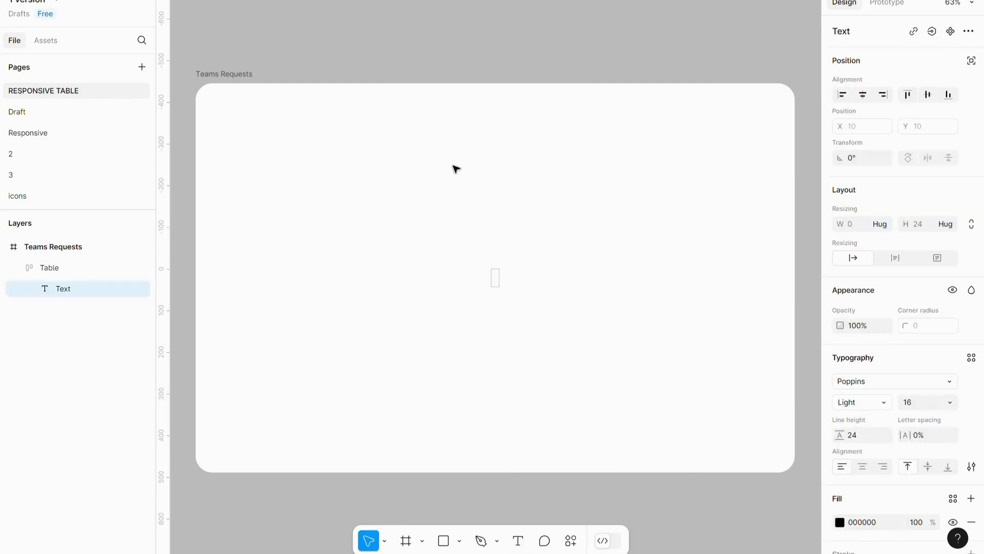
pyautogui.press('Escape')
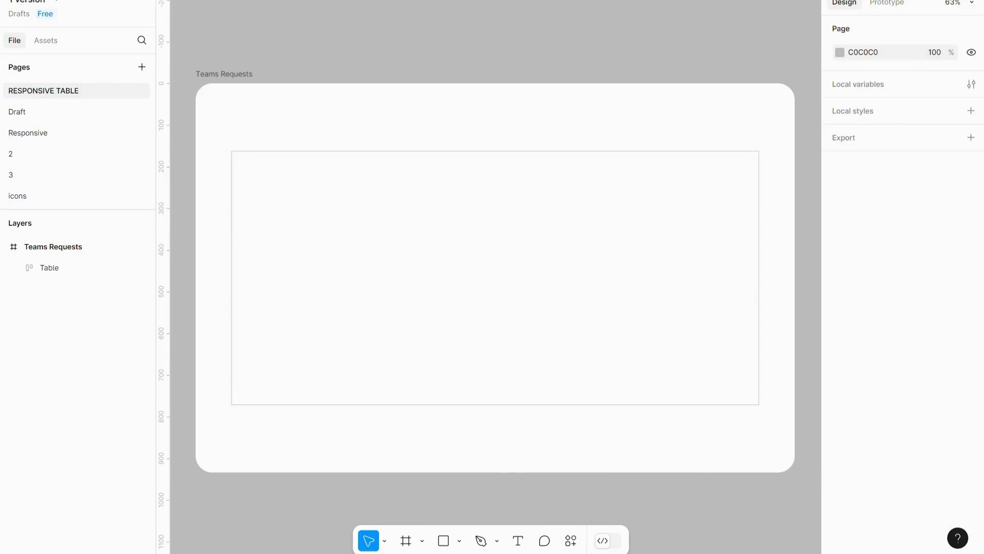
# Step: Add a text layer reading "Full Name" inside the Table frame
pyautogui.click(517, 541)
pyautogui.click(498, 269)
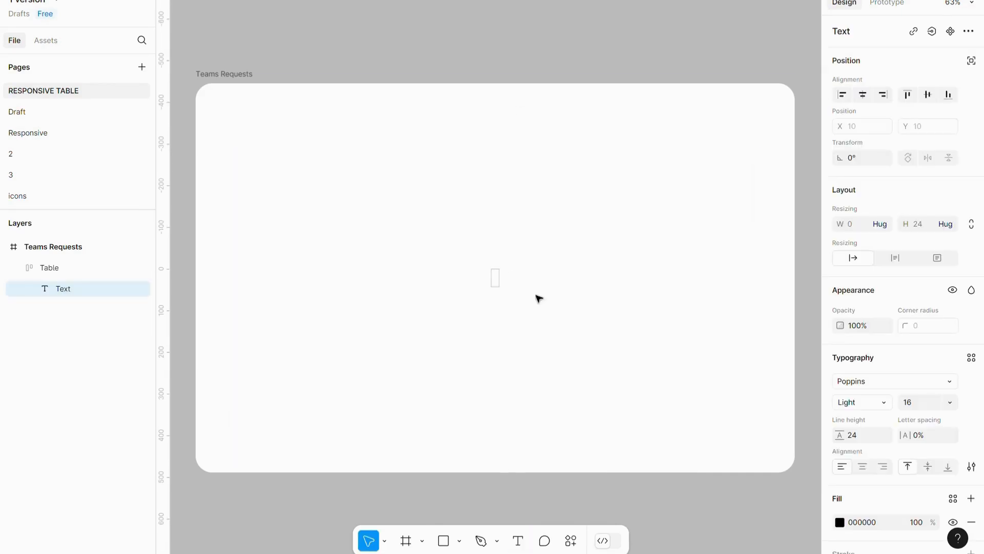
pyautogui.write('Full name')
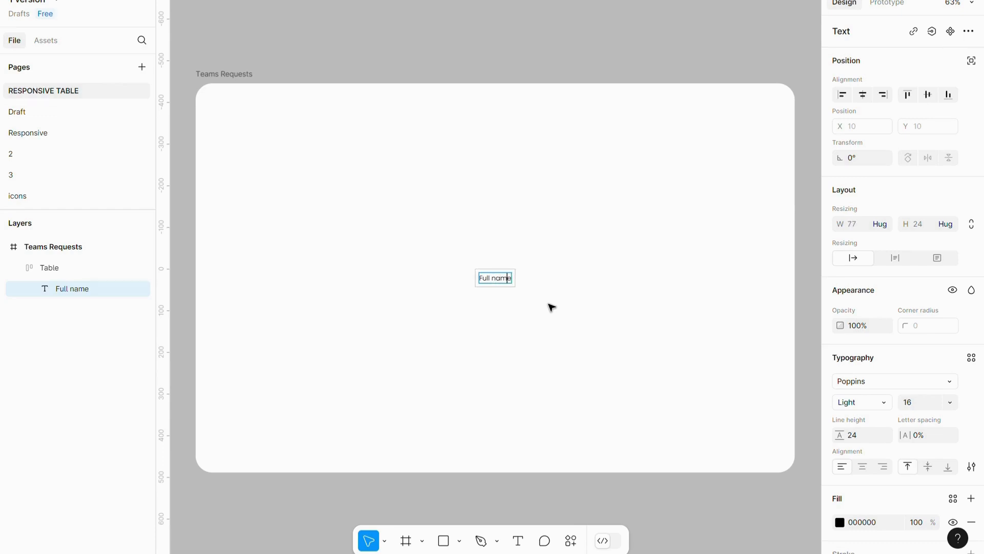
pyautogui.press('BackSpace')
pyautogui.write('N')
pyautogui.press('Escape')
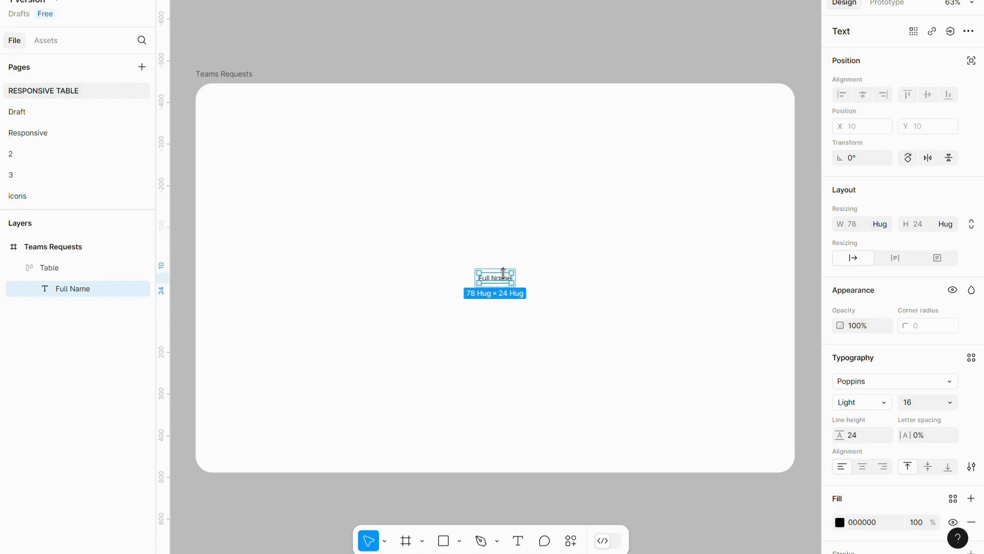
pyautogui.click(528, 258)
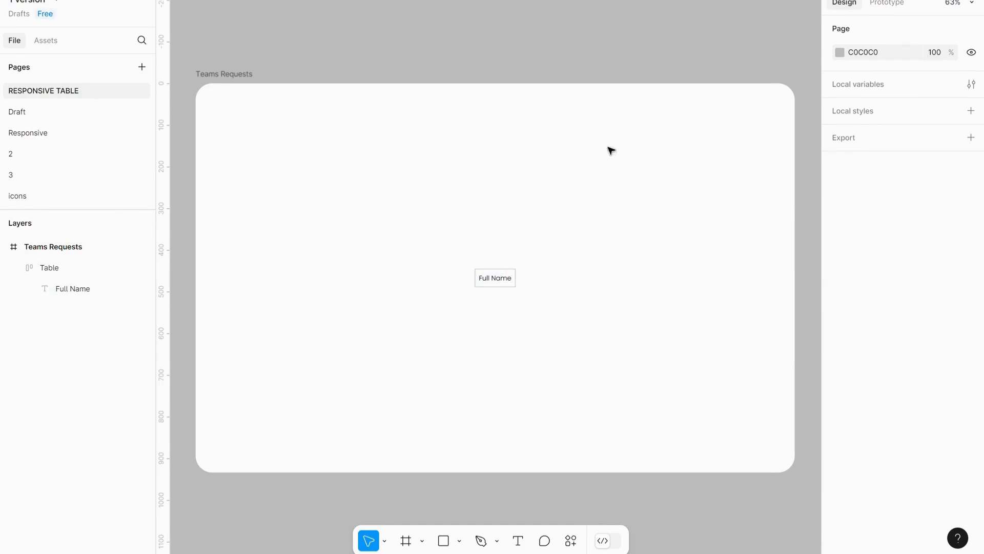
# Step: Make the Table frame's width and height fixed, enlarge it to about 1130 × 566, and center it in the Teams Requests frame
pyautogui.click(494, 276)
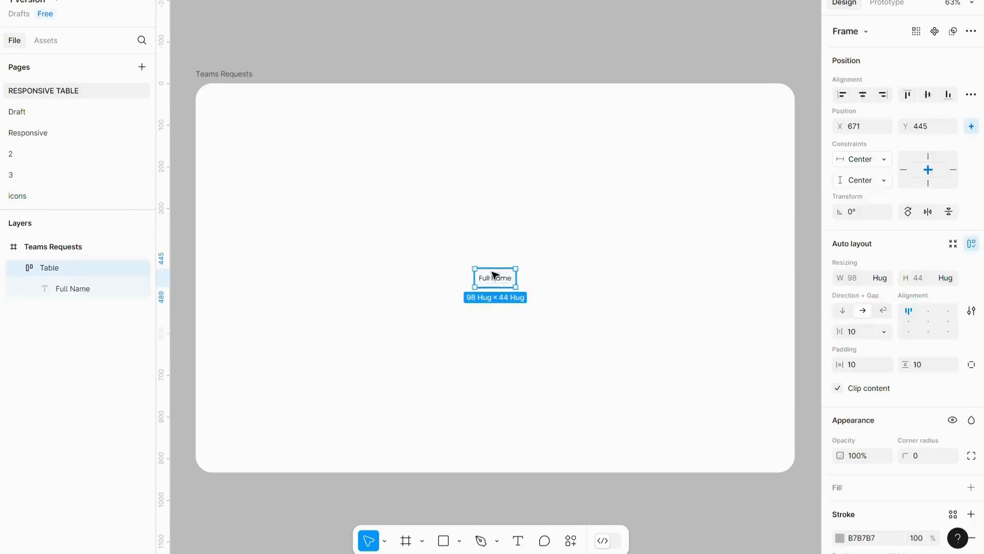
pyautogui.click(891, 277)
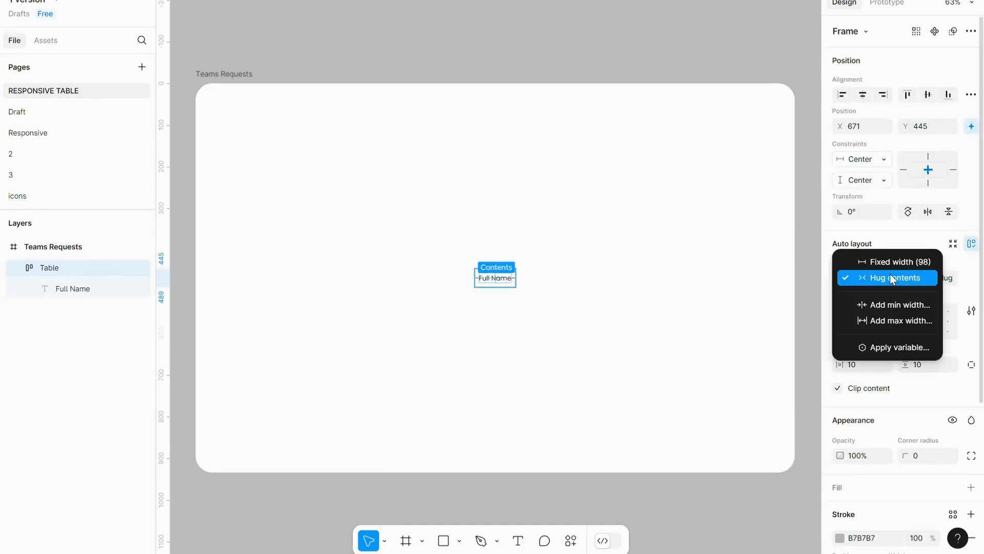
pyautogui.click(883, 262)
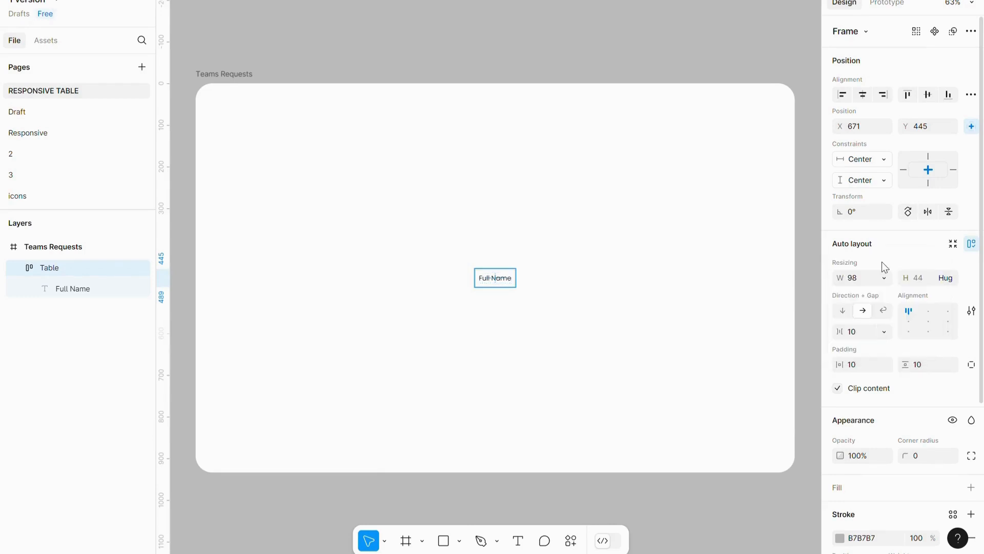
pyautogui.click(942, 280)
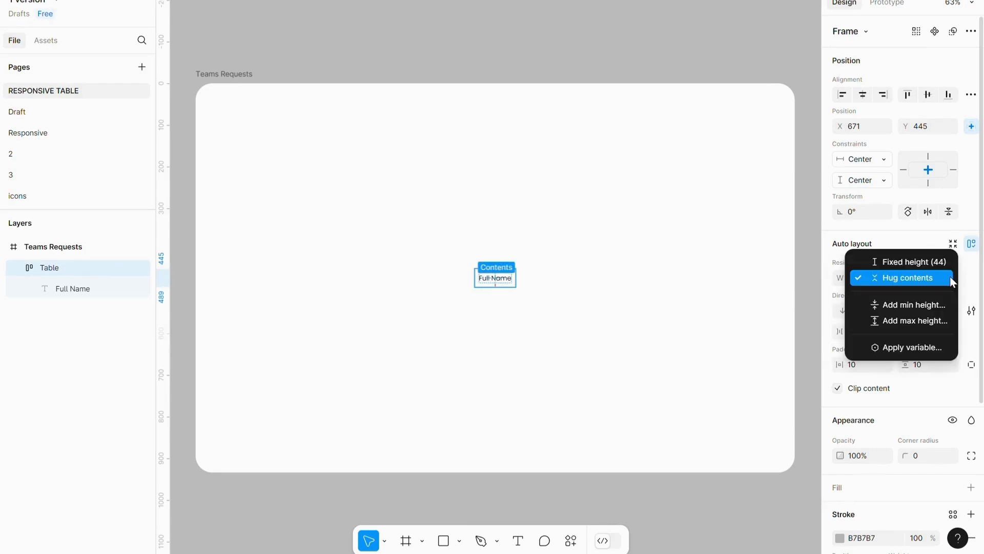
pyautogui.click(907, 260)
pyautogui.click(538, 285)
pyautogui.moveTo(510, 284); pyautogui.dragTo(747, 403)
pyautogui.click(863, 94)
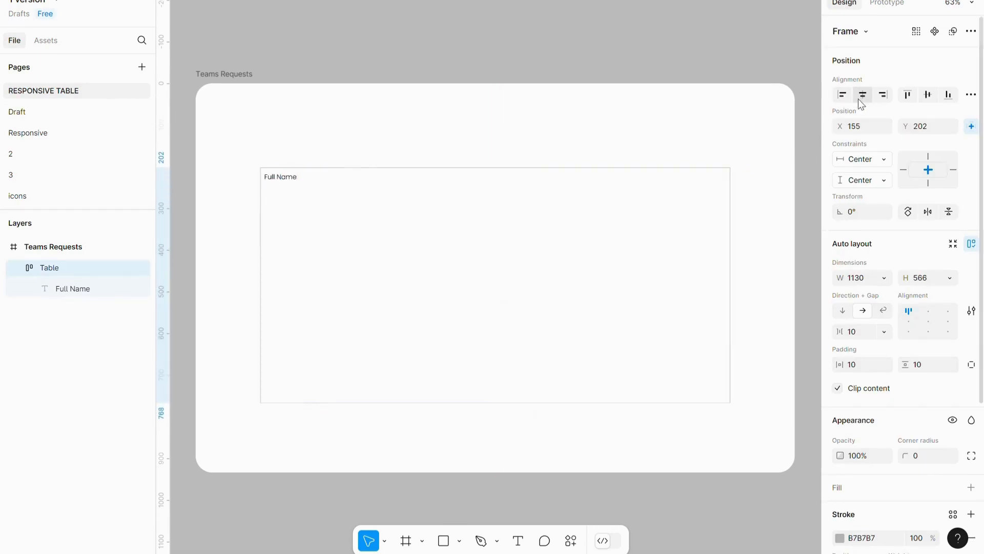
pyautogui.click(927, 94)
# Step: Wrap the Full Name text in its own auto layout frame and rename that frame as Tab
pyautogui.click(298, 170)
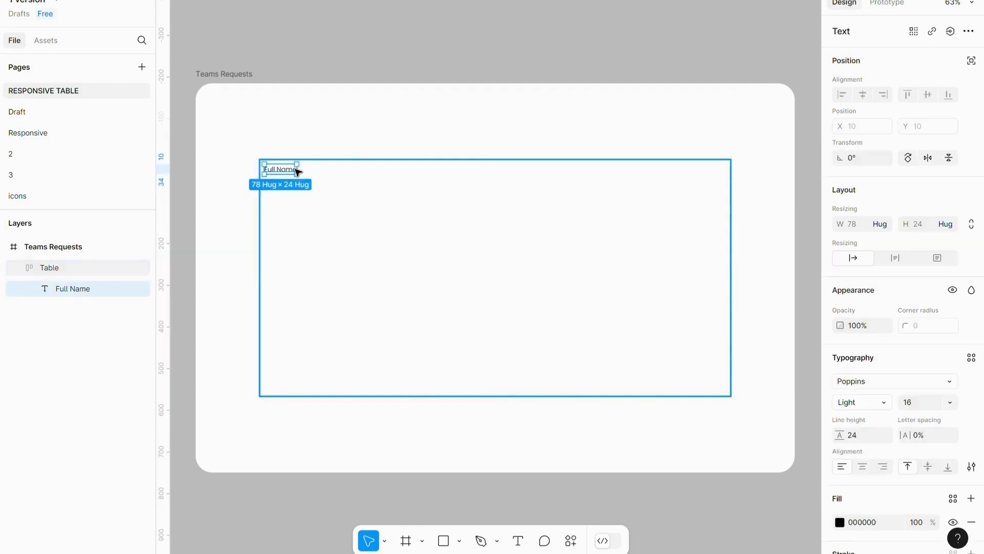
pyautogui.hotkey('shift', 'a')
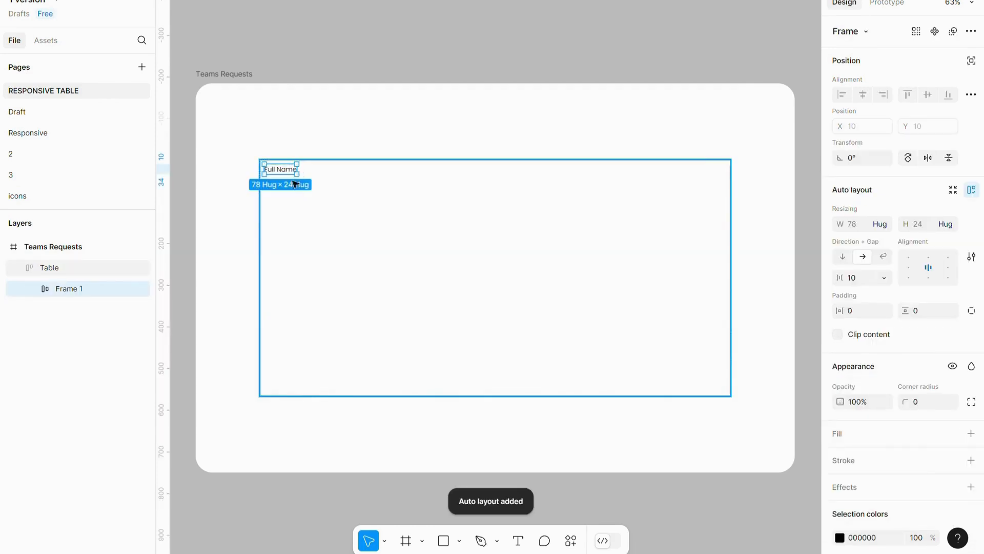
pyautogui.click(296, 140)
pyautogui.doubleClick(285, 168)
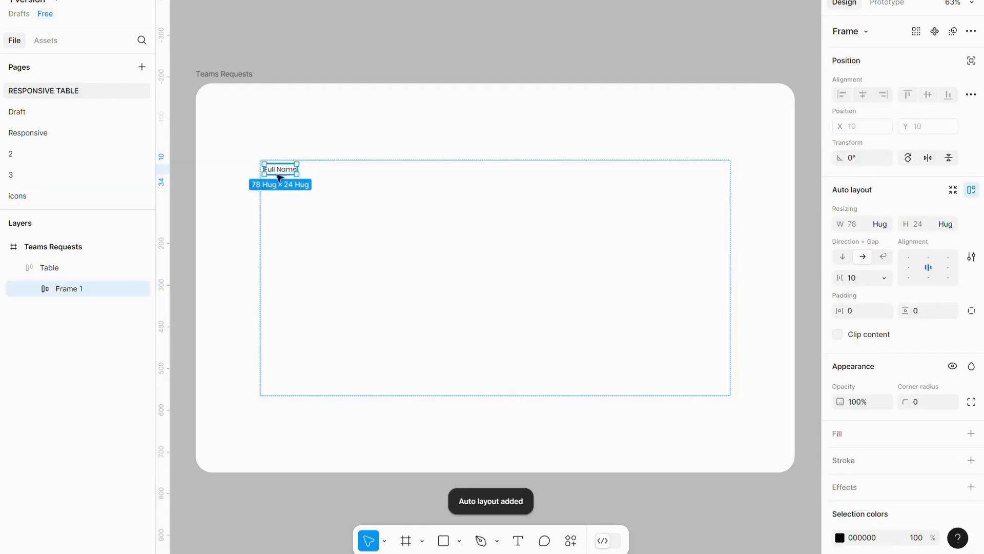
pyautogui.doubleClick(72, 289)
pyautogui.write('Tab')
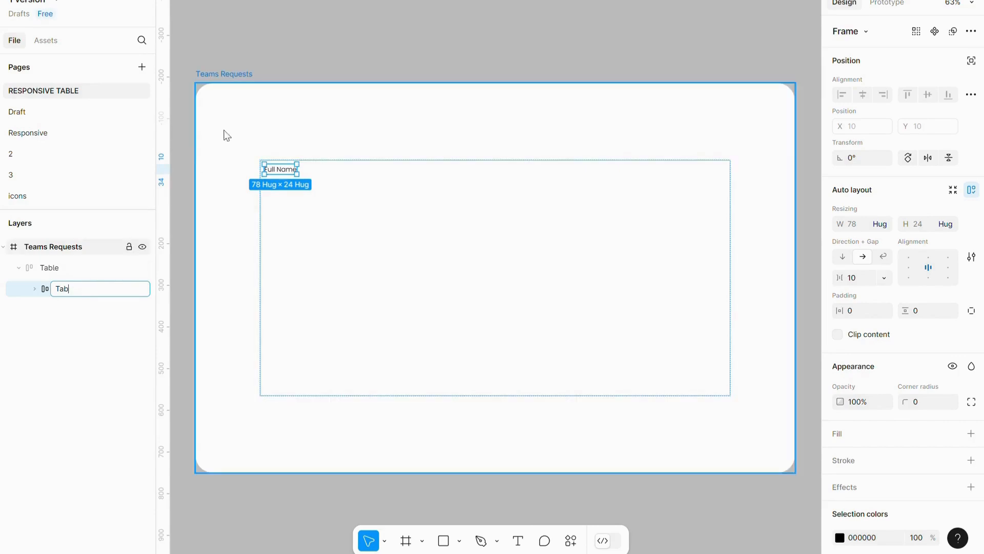
pyautogui.click(296, 62)
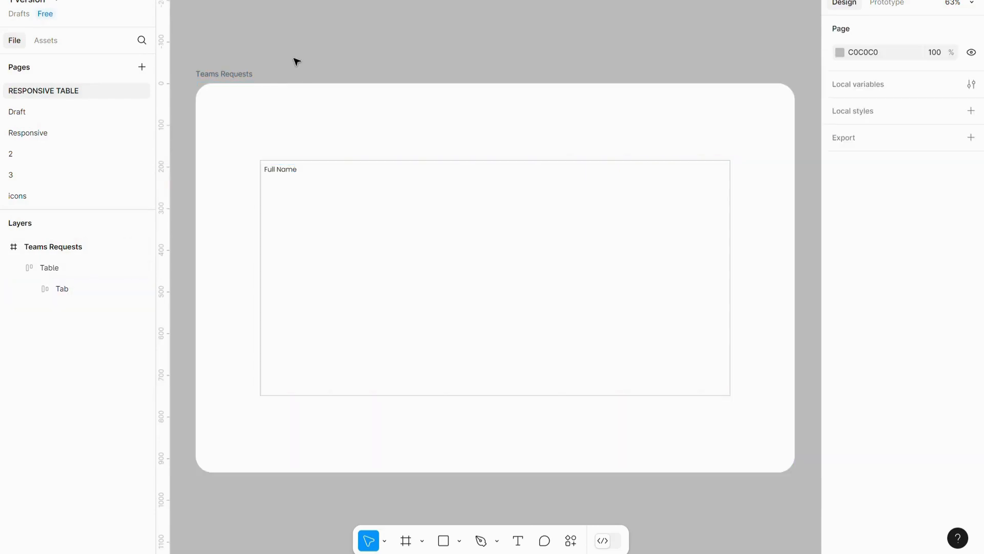
# Step: Give the Tab frame a light gray fill, E6E6E6
pyautogui.click(290, 173)
pyautogui.click(290, 173)
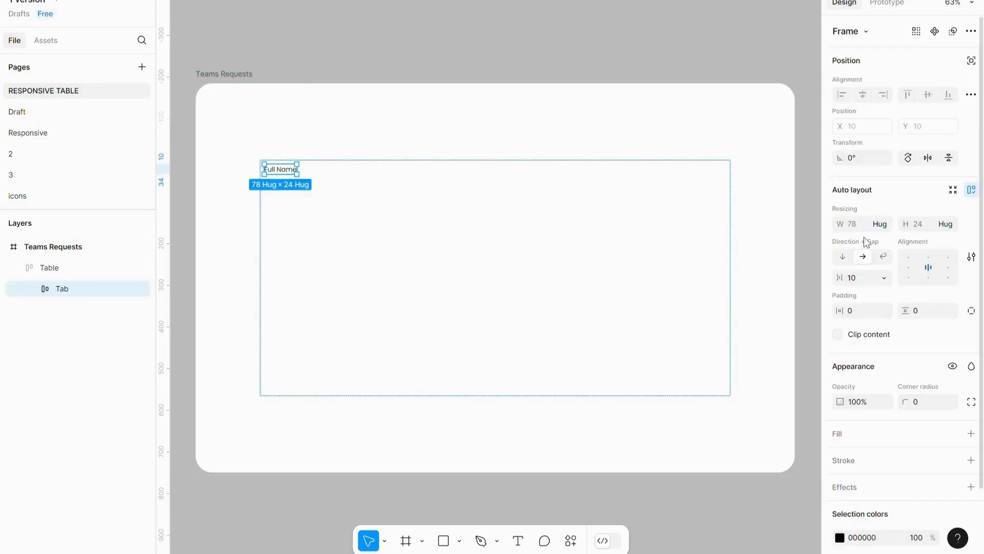
pyautogui.click(839, 434)
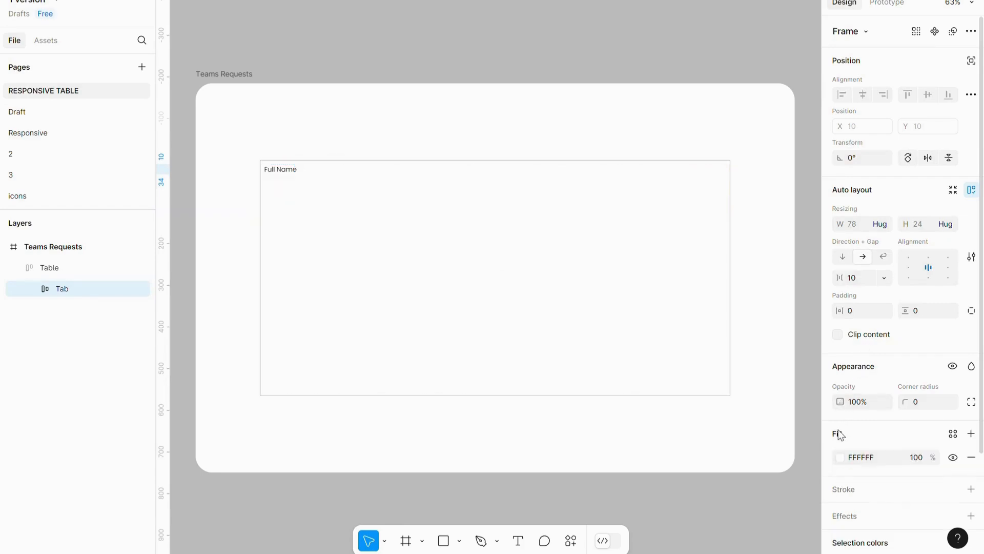
pyautogui.click(840, 456)
pyautogui.moveTo(668, 241); pyautogui.dragTo(644, 253)
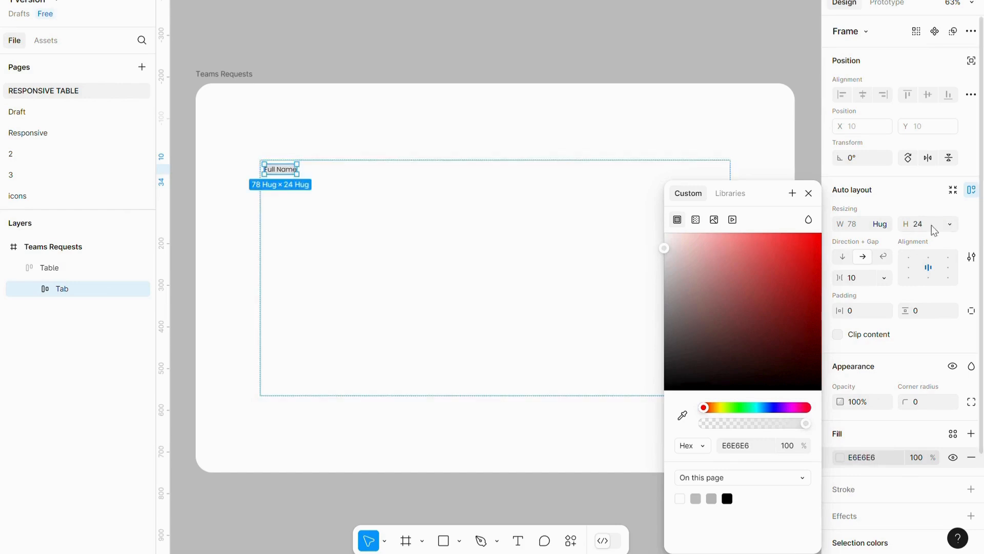
# Step: Resize the Tab frame to a height of 44 and a width of about 143
pyautogui.click(924, 205)
pyautogui.moveTo(908, 226); pyautogui.dragTo(939, 236)
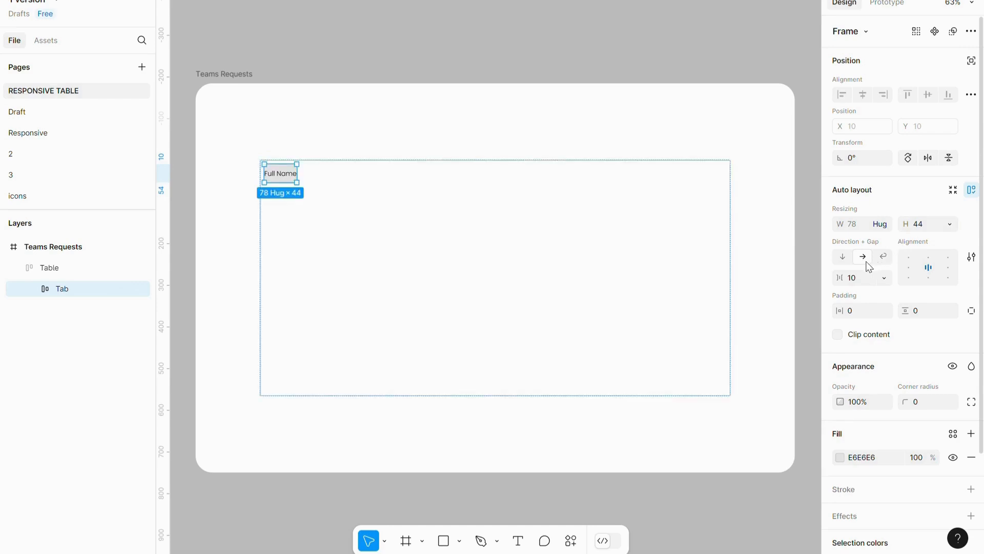
pyautogui.moveTo(297, 178); pyautogui.dragTo(323, 175)
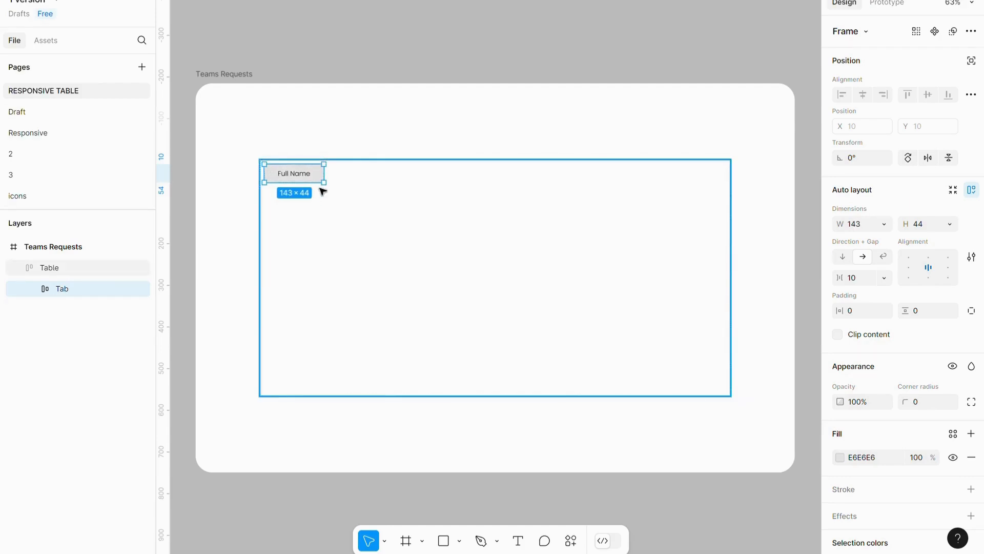
# Step: Set the Table frame's item gap, horizontal padding and vertical padding all to 0
pyautogui.click(330, 148)
pyautogui.click(322, 185)
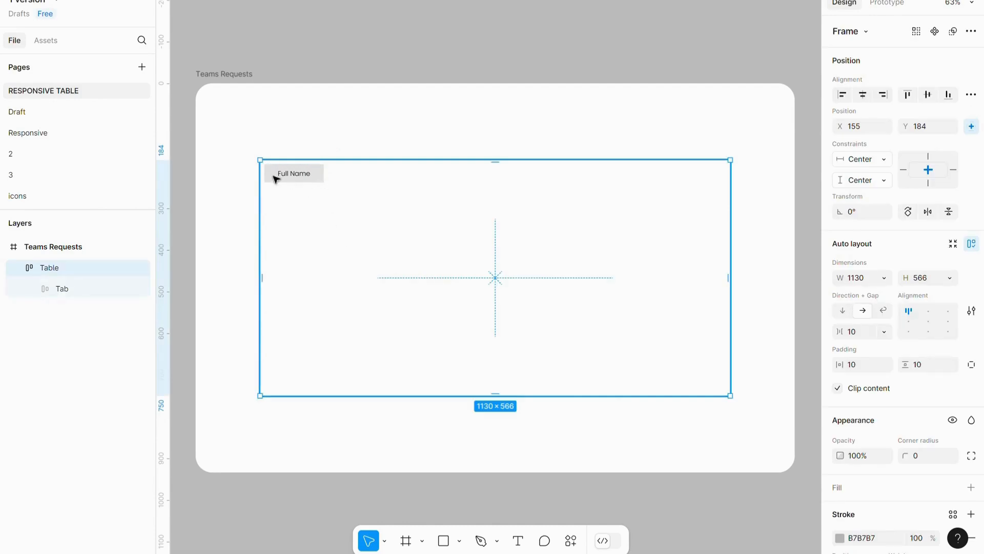
pyautogui.click(856, 333)
pyautogui.write('0')
pyautogui.click(853, 365)
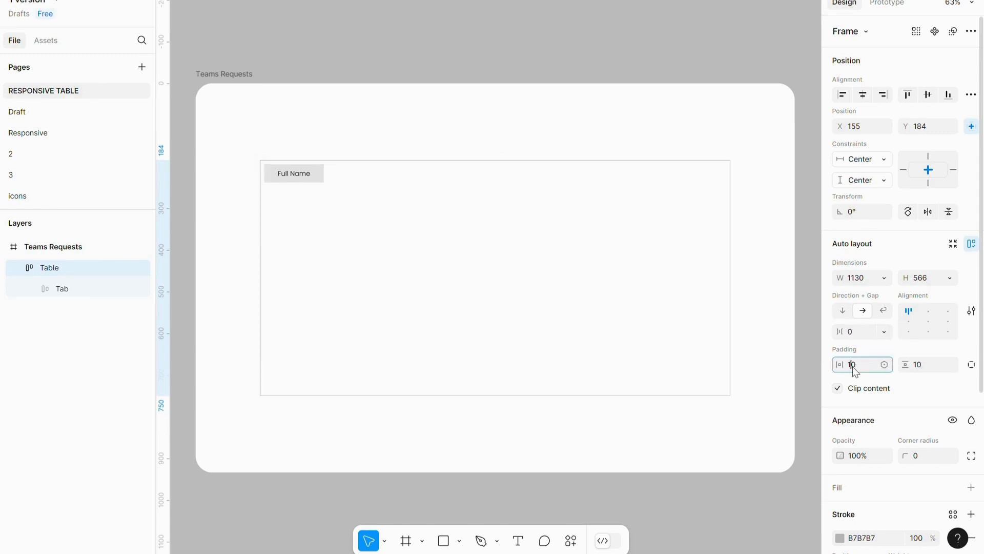
pyautogui.click(920, 364)
pyautogui.press('Escape')
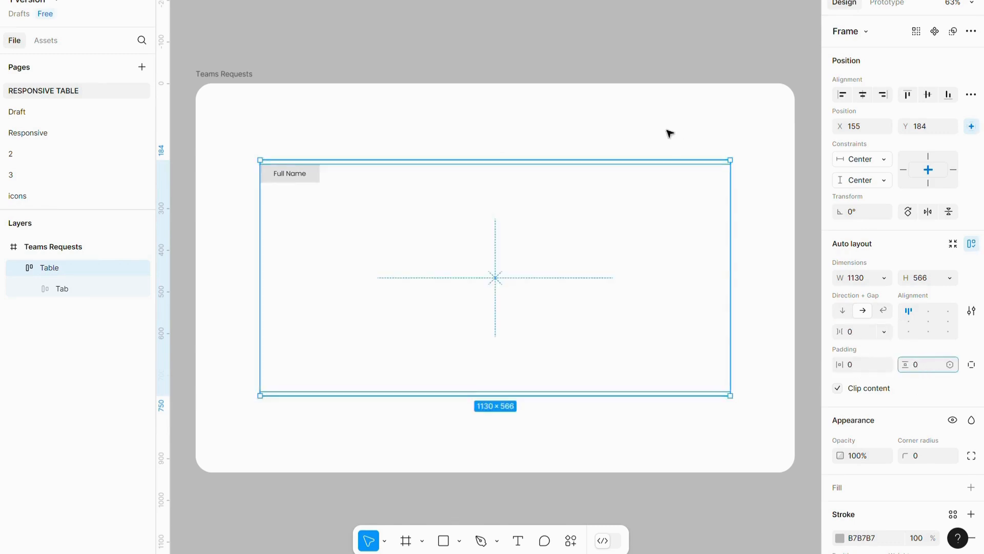
pyautogui.click(649, 136)
# Step: Increase the height of the Full Name Tab frame to 48
pyautogui.click(301, 172)
pyautogui.click(300, 172)
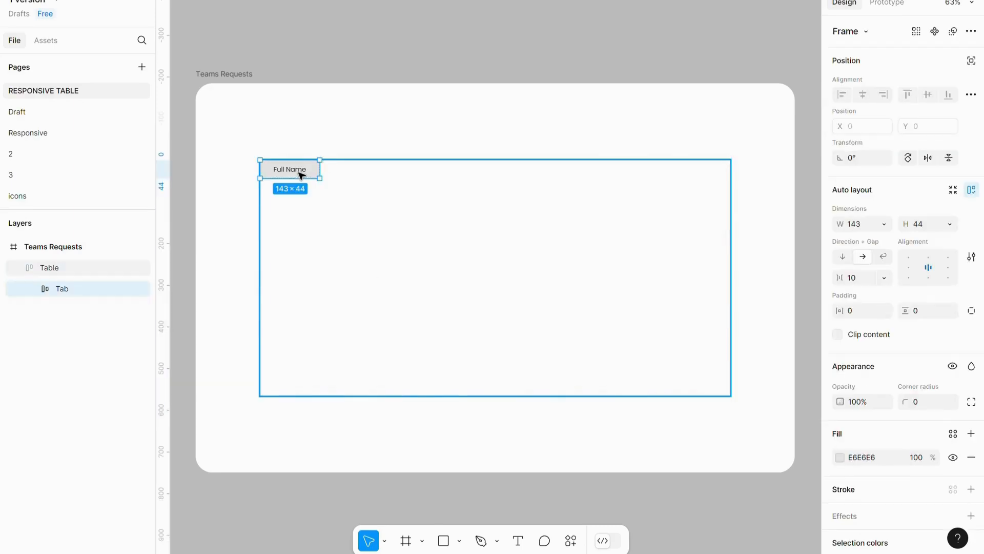
pyautogui.moveTo(901, 223); pyautogui.dragTo(914, 224)
pyautogui.click(310, 110)
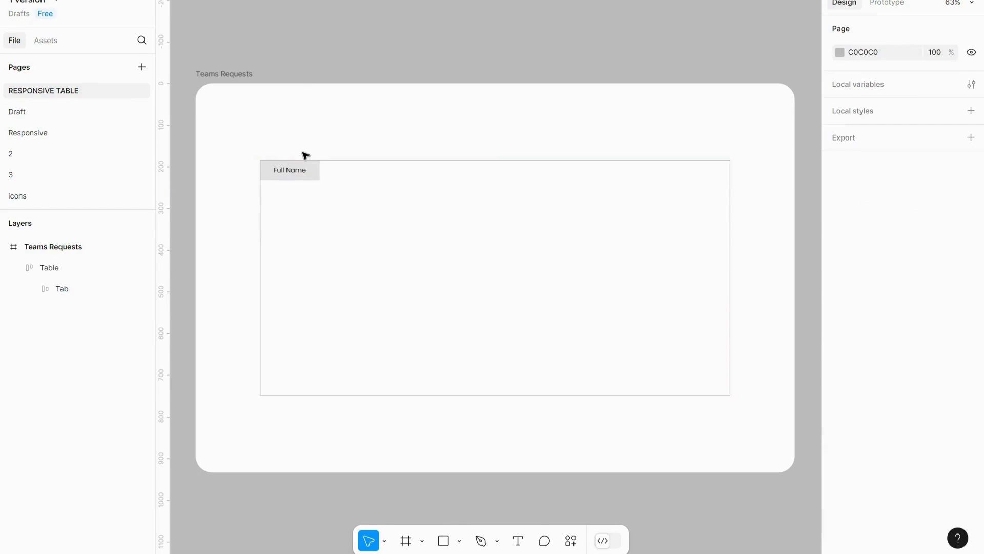
pyautogui.doubleClick(303, 173)
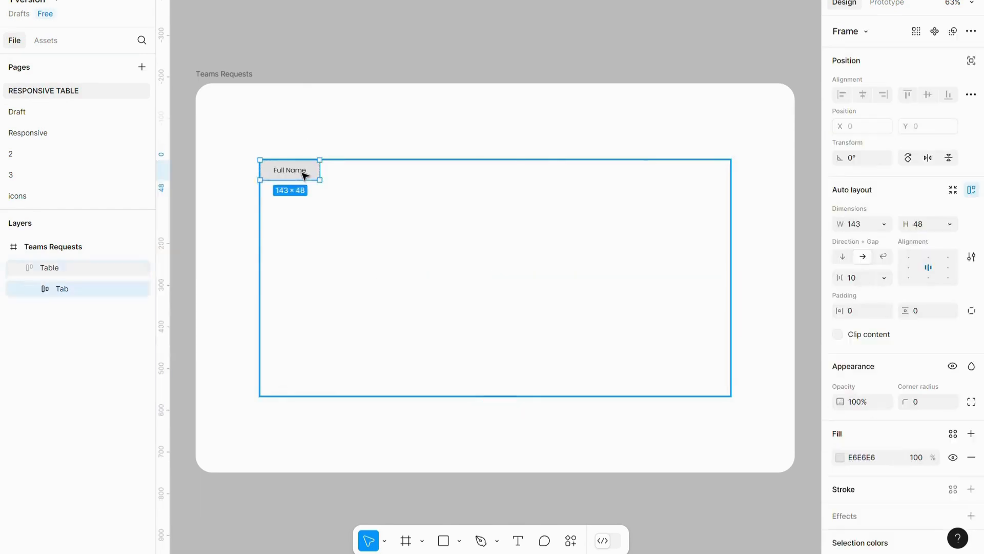
pyautogui.click(353, 141)
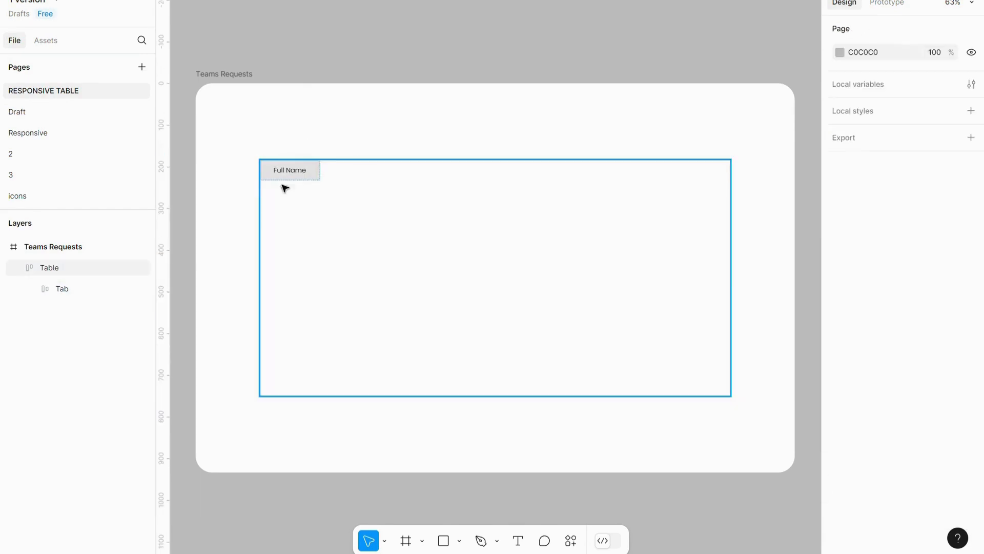
# Step: Add an inside stroke of weight 1 to the Full Name Tab frame, on its bottom side only
pyautogui.click(309, 170)
pyautogui.click(310, 171)
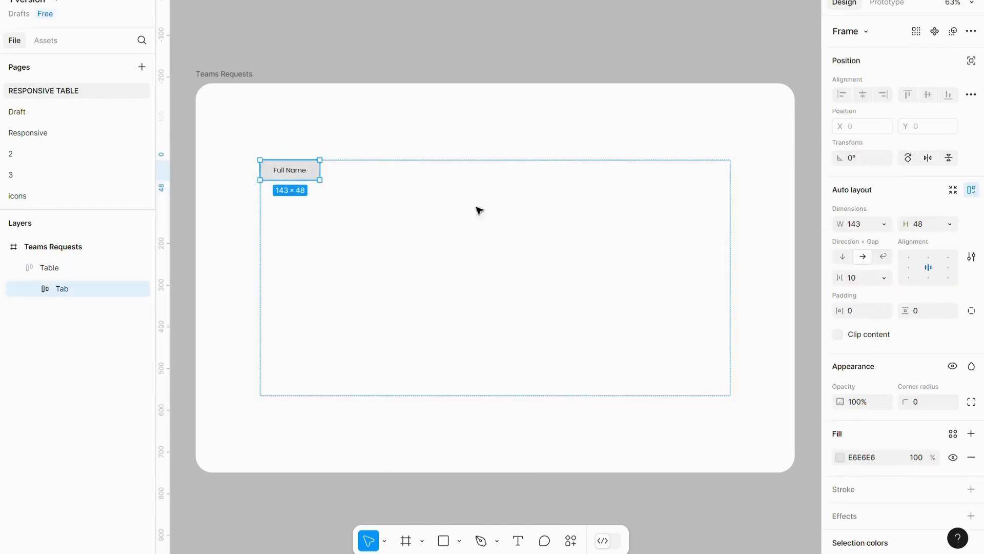
pyautogui.scroll(-5, 943, 318)
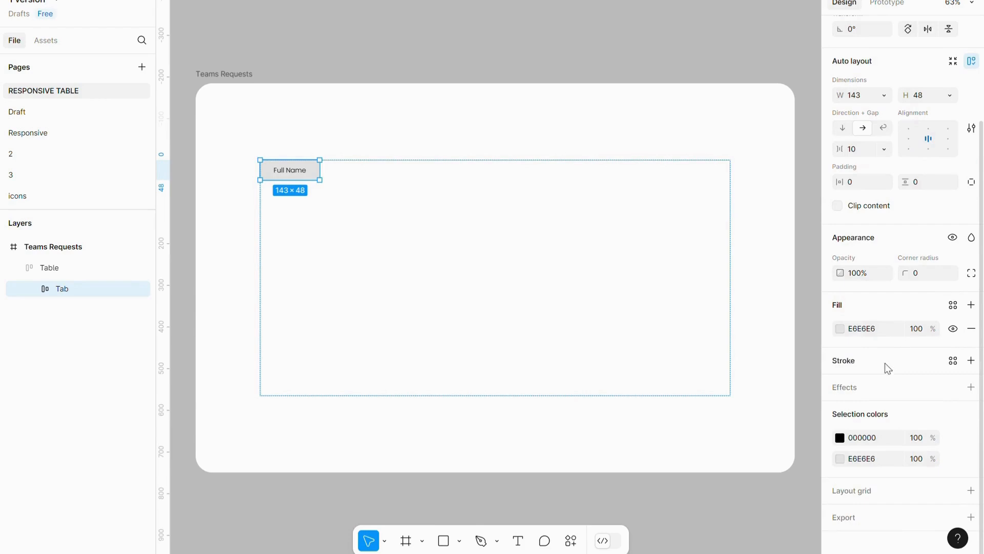
pyautogui.click(971, 360)
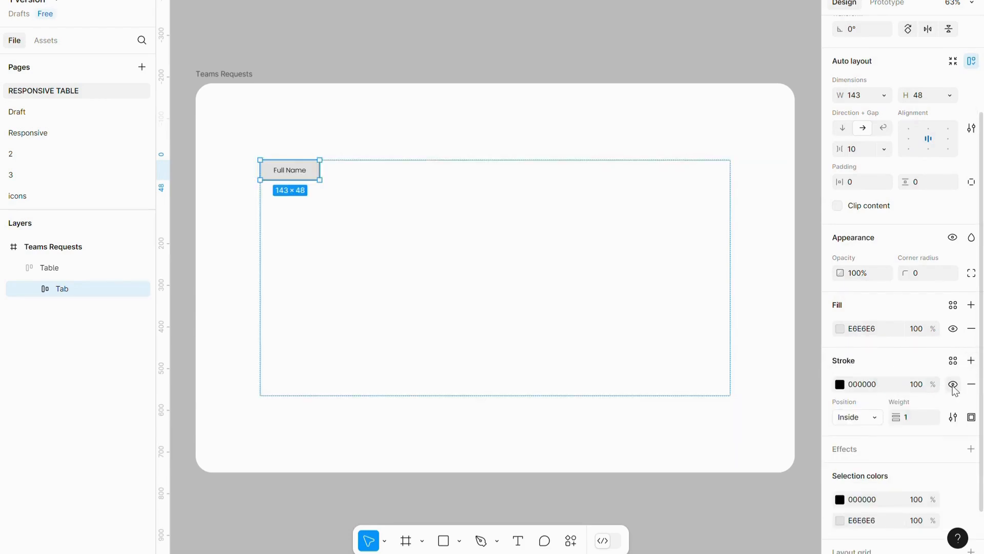
pyautogui.click(971, 385)
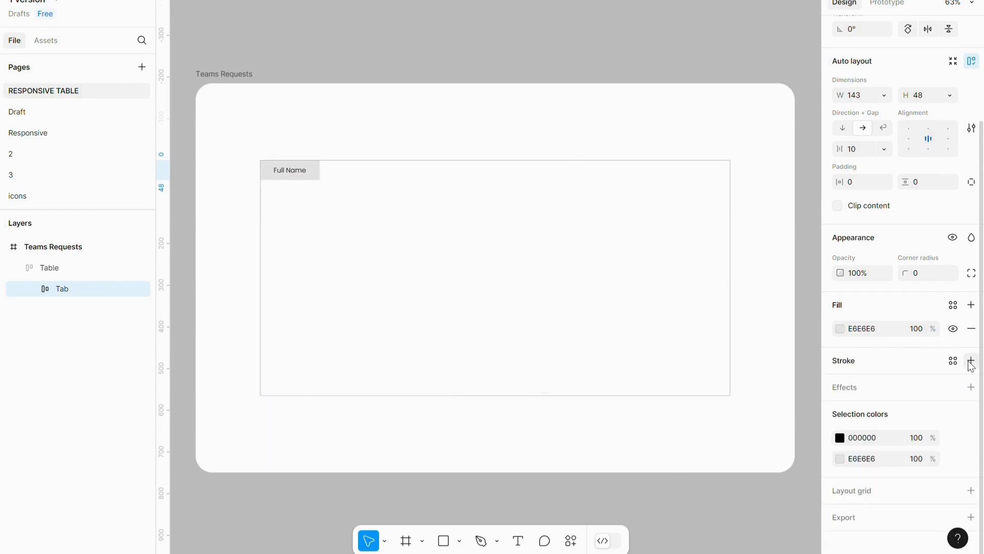
pyautogui.click(971, 360)
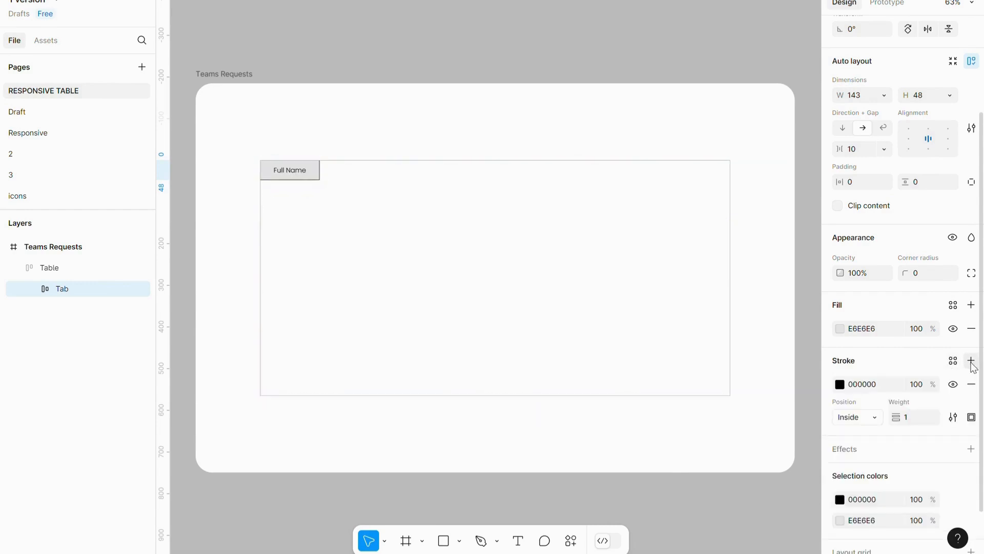
pyautogui.click(972, 418)
pyautogui.click(946, 472)
# Step: Recolor the black shared by the Tab frame's text and stroke to 605555
pyautogui.click(839, 499)
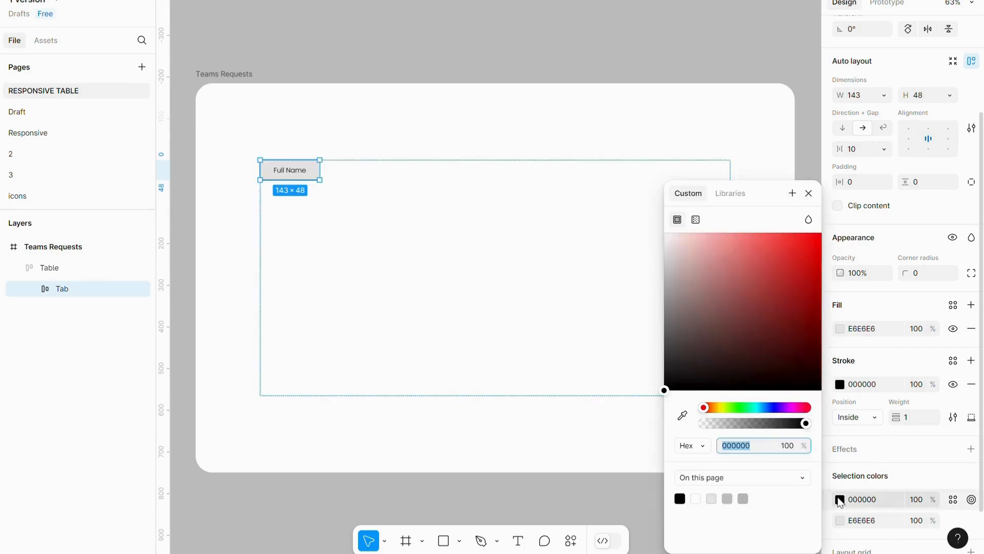
pyautogui.click(856, 521)
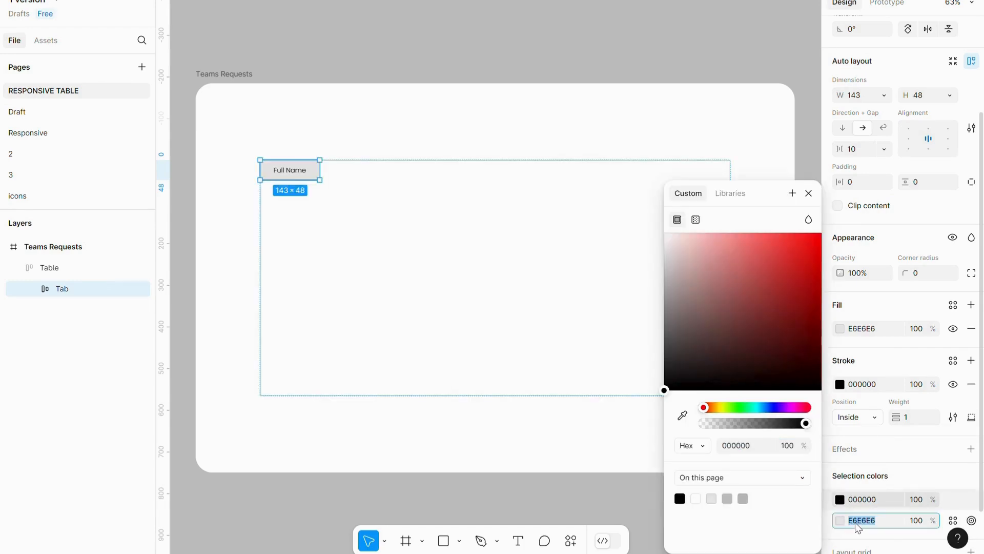
pyautogui.moveTo(665, 319)
pyautogui.mouseDown()
pyautogui.moveTo(606, 279)
pyautogui.moveTo(594, 294)
pyautogui.mouseUp()
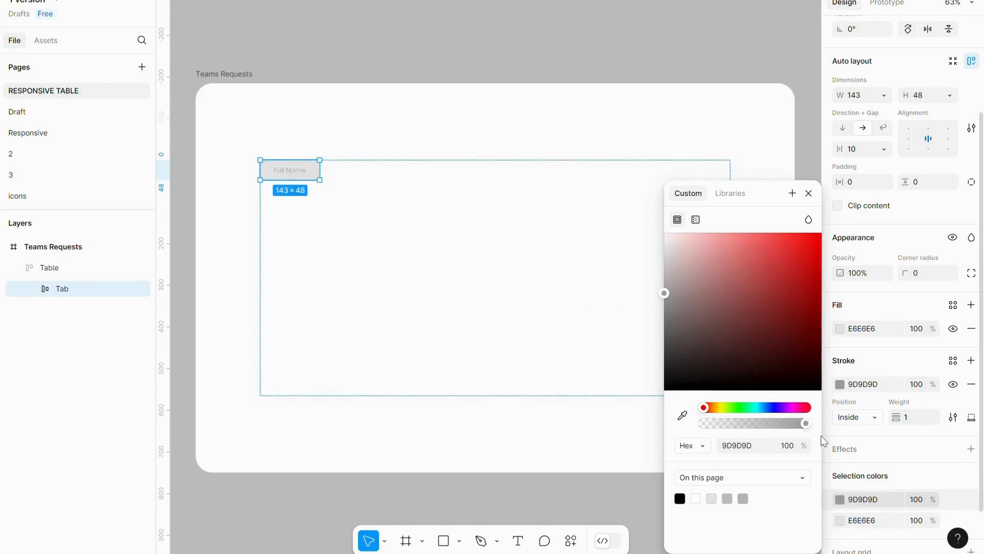
pyautogui.click(859, 472)
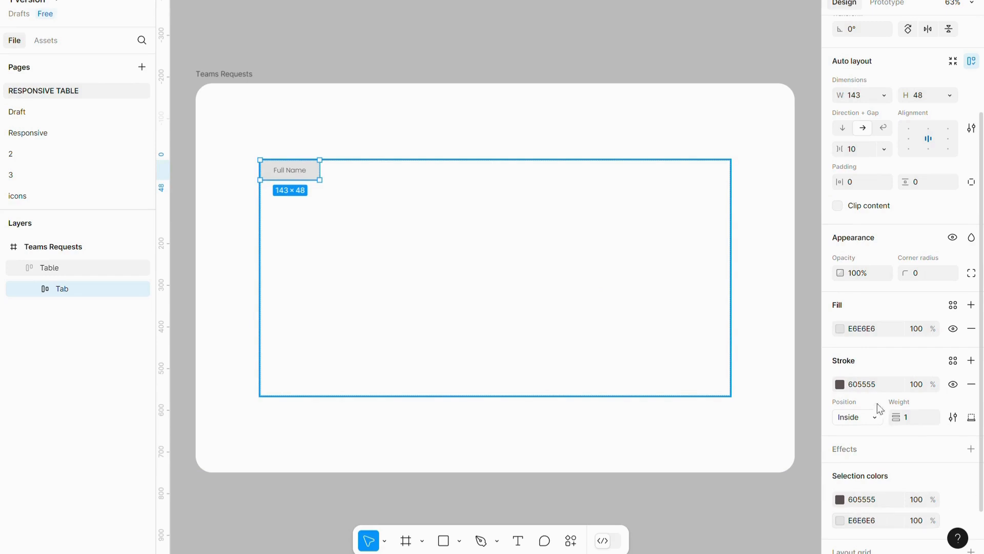
# Step: Change only the Tab frame's stroke color to the gray A0A0A0
pyautogui.click(839, 384)
pyautogui.moveTo(675, 321)
pyautogui.mouseDown()
pyautogui.moveTo(659, 319)
pyautogui.moveTo(639, 292)
pyautogui.mouseUp()
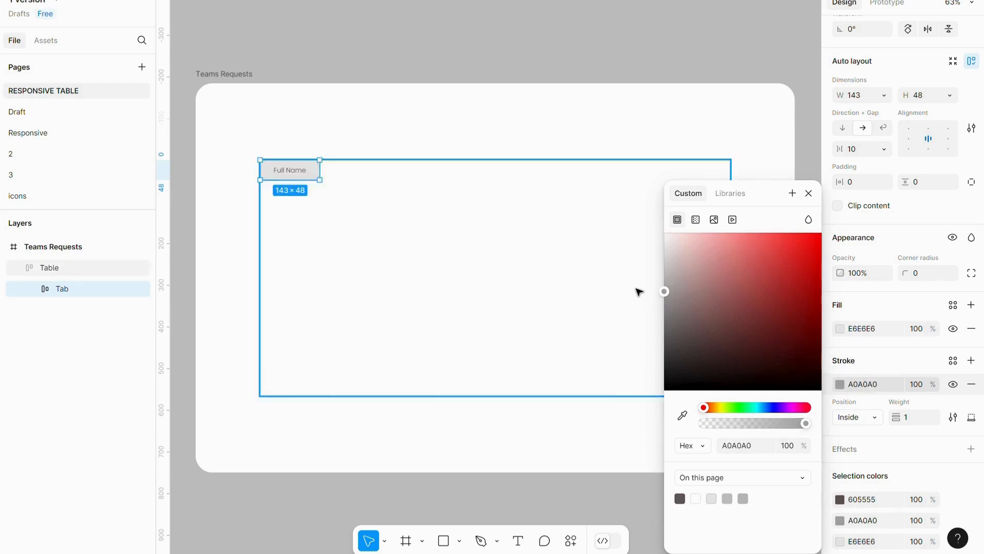
pyautogui.click(391, 79)
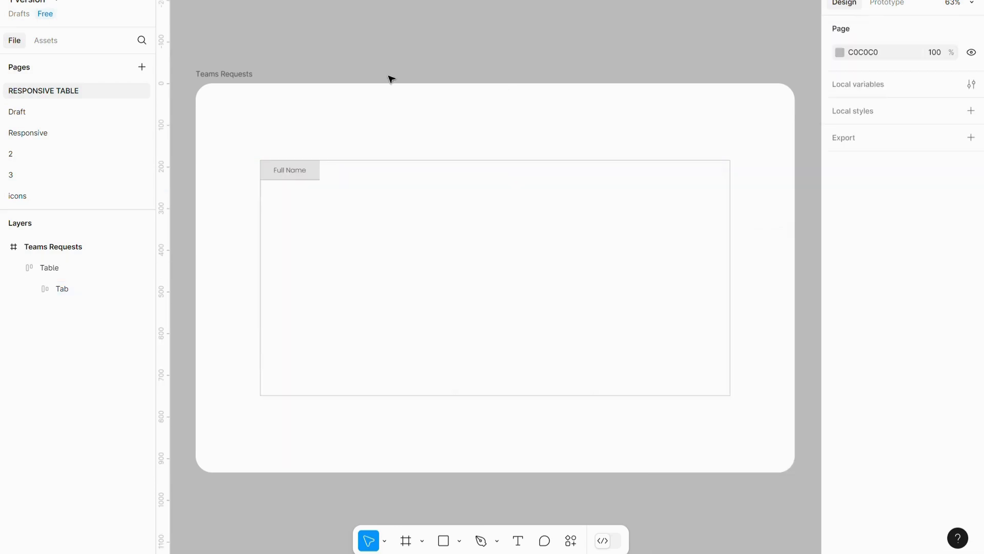
# Step: Duplicate the Full Name Tab frame inside the Table frame
pyautogui.doubleClick(296, 174)
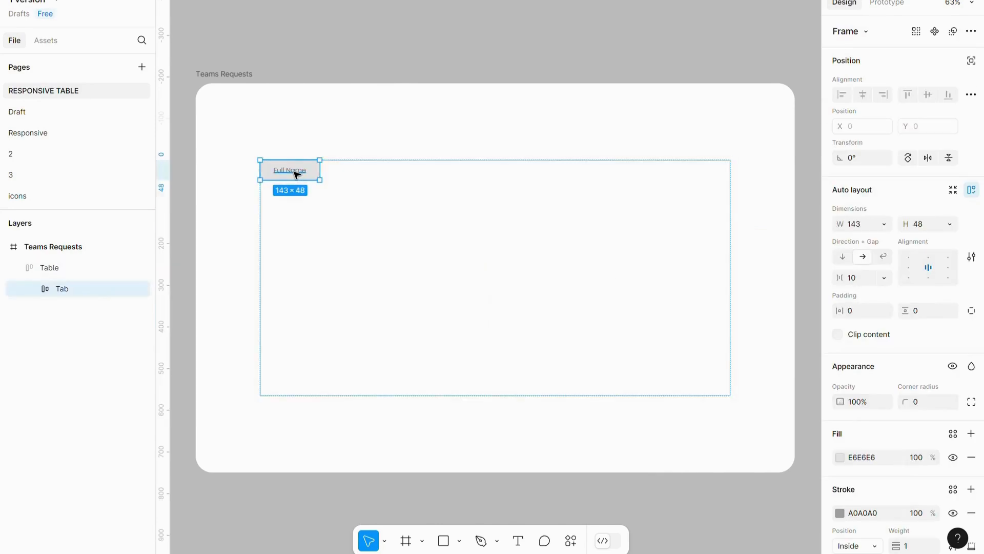
pyautogui.hotkey('ctrl', 'd')
pyautogui.click(364, 128)
# Step: Wrap both Tab frames in a new auto layout frame and set its direction to vertical
pyautogui.doubleClick(349, 174)
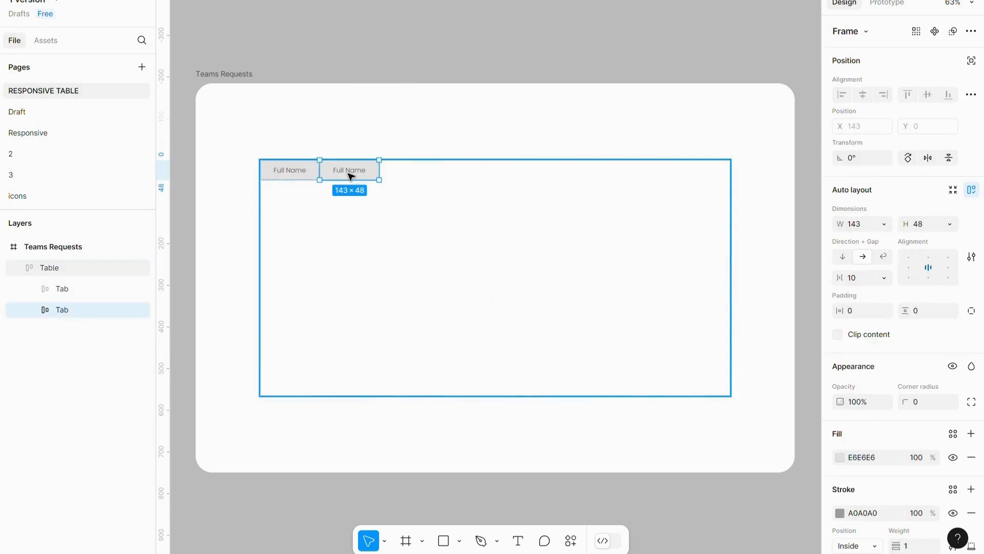
pyautogui.keyDown('shift'); pyautogui.click(290, 176); pyautogui.keyUp('shift')
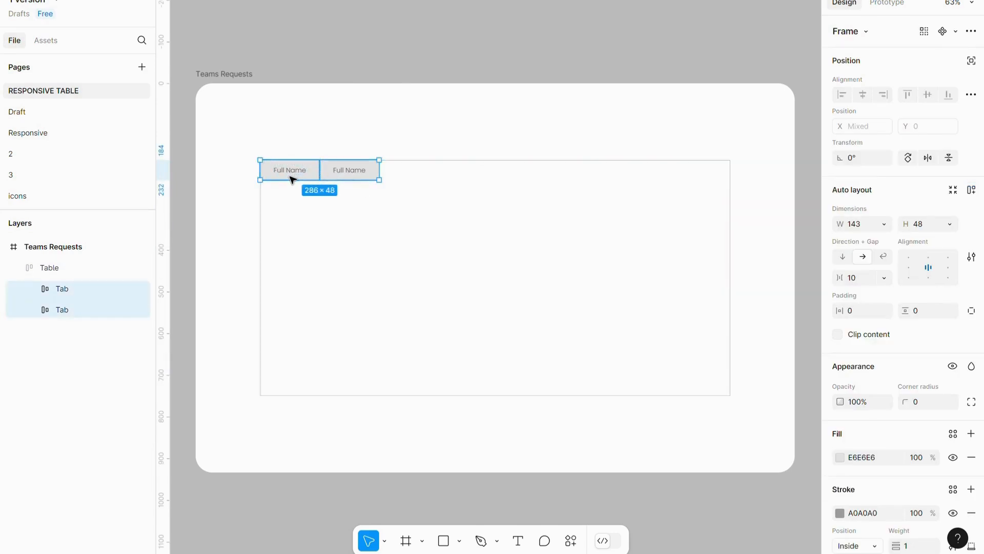
pyautogui.click(972, 190)
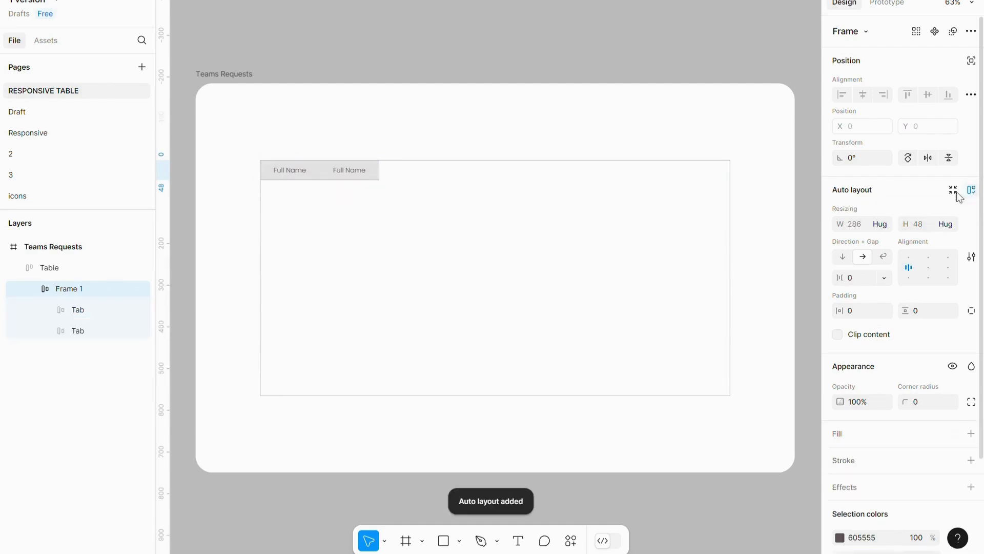
pyautogui.click(493, 110)
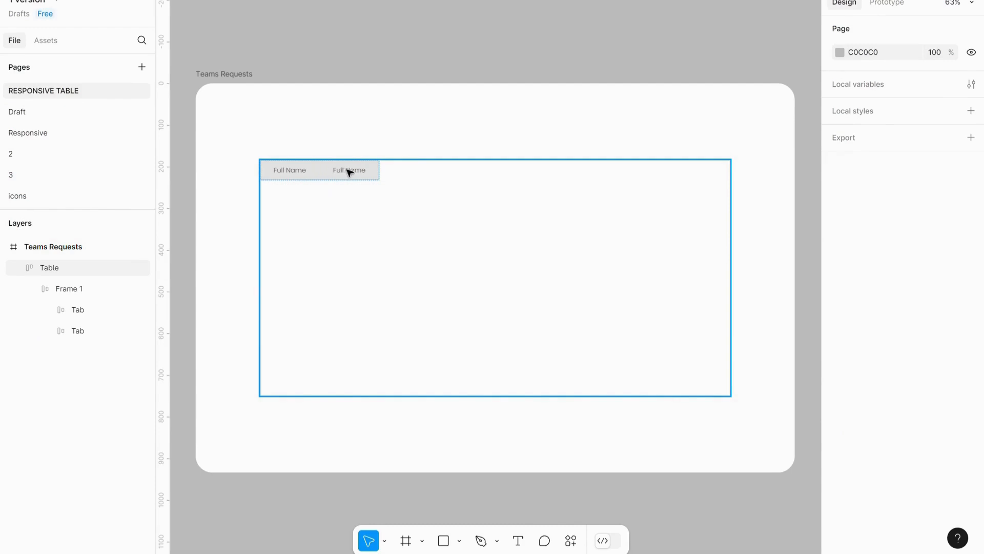
pyautogui.click(330, 172)
pyautogui.click(328, 171)
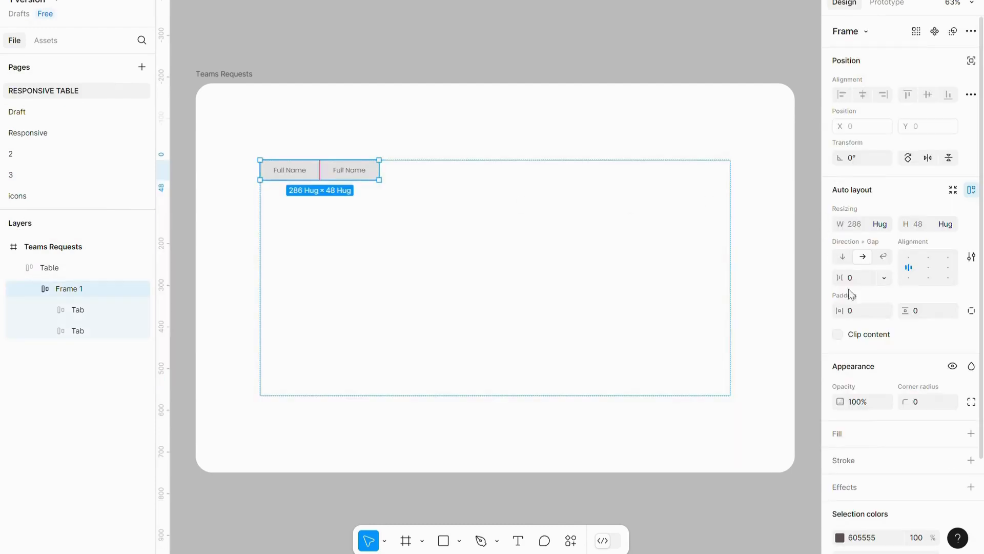
pyautogui.click(842, 257)
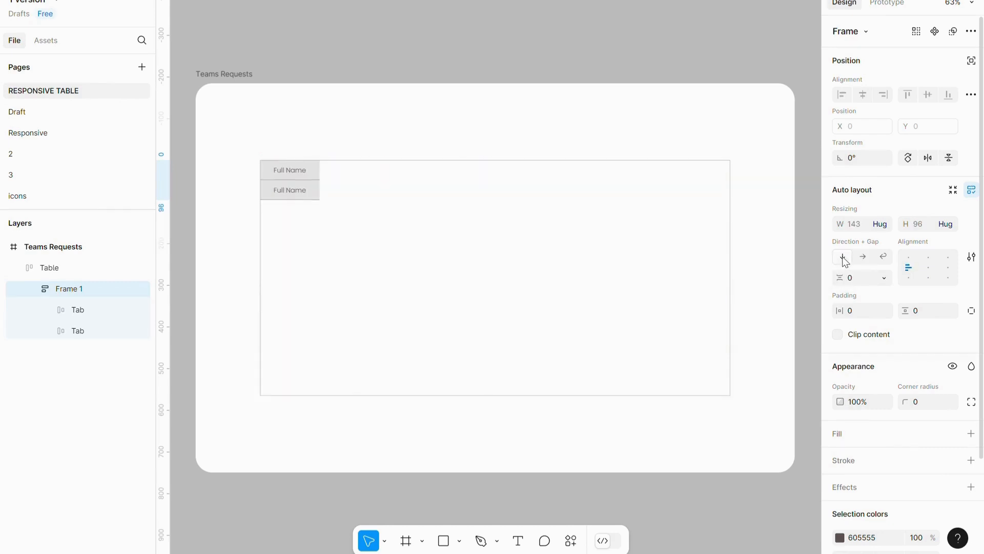
# Step: Replace the text of the lower Tab, below the Full Name header, with a sample person's full name
pyautogui.doubleClick(288, 194)
pyautogui.doubleClick(288, 193)
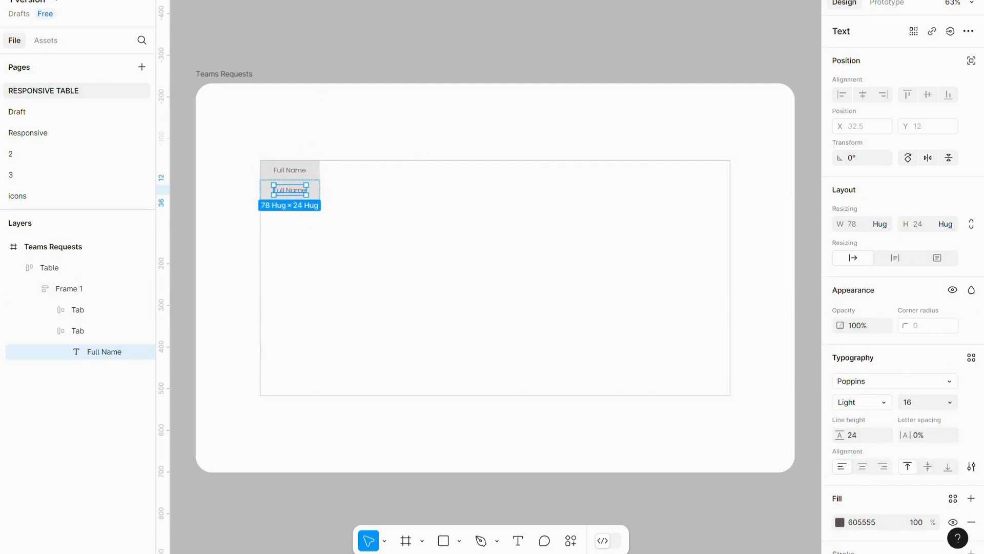
pyautogui.doubleClick(287, 190)
pyautogui.write('Theresa Webb')
pyautogui.press('Escape')
pyautogui.click(352, 109)
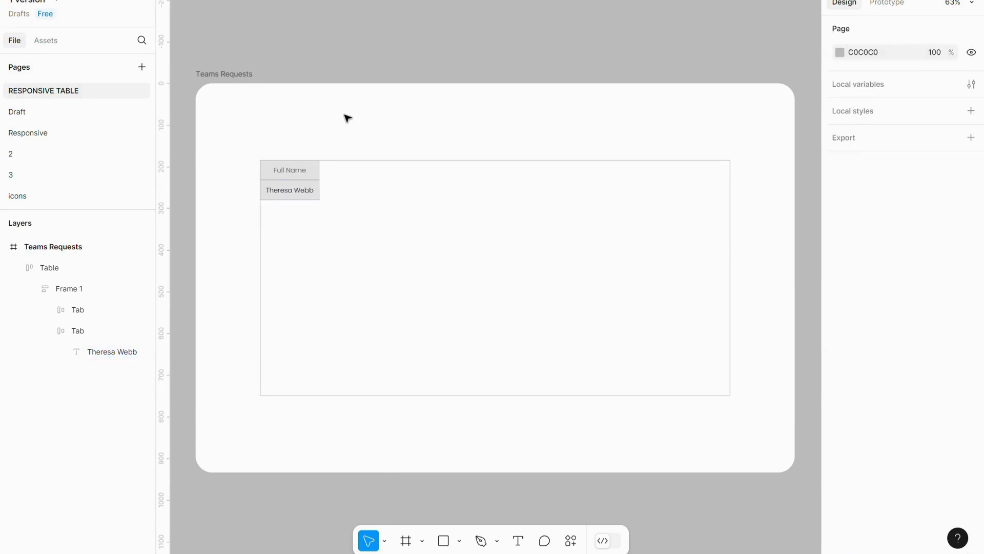
# Step: Duplicate the person's name Tab nine times to make ten name rows under the Full Name header
pyautogui.click(310, 197)
pyautogui.click(310, 197)
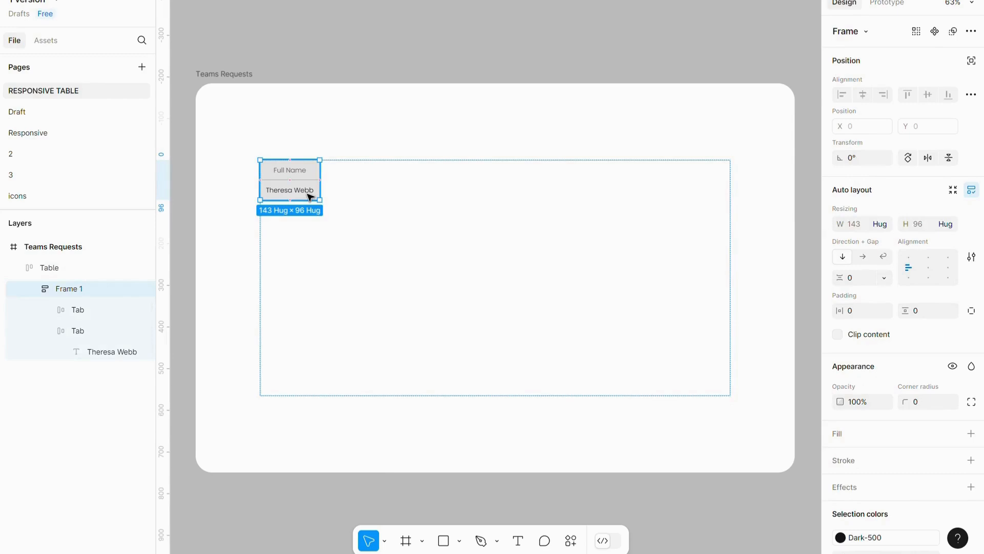
pyautogui.click(310, 197)
pyautogui.hotkey('ctrl', 'd')
pyautogui.hotkey('ctrl', 'd')
pyautogui.hotkey('ctrl', 'd')
pyautogui.hotkey('ctrl', 'd')
pyautogui.hotkey('ctrl', 'd')
pyautogui.hotkey('ctrl', 'd')
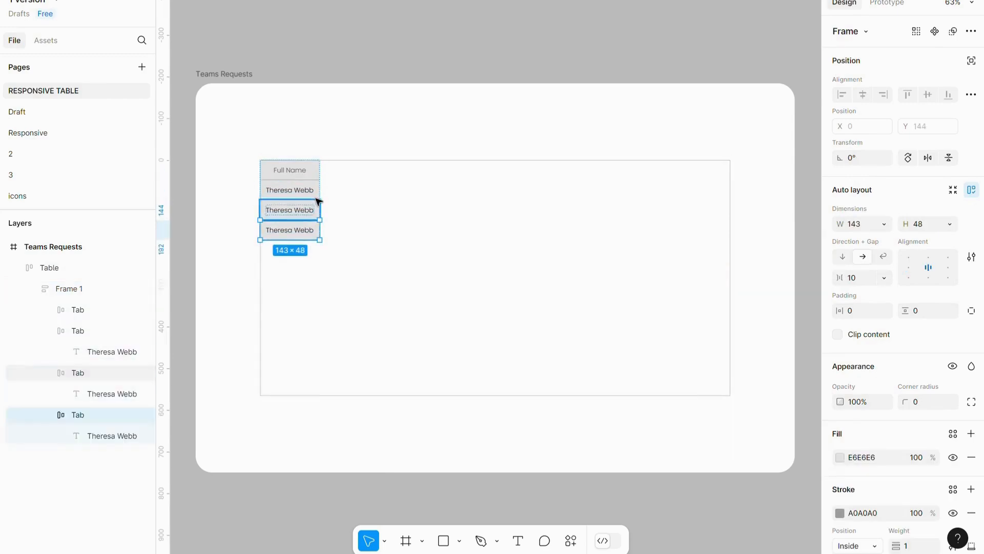
pyautogui.hotkey('ctrl', 'd')
pyautogui.hotkey('ctrl', 'd')
pyautogui.hotkey('ctrl', 'd')
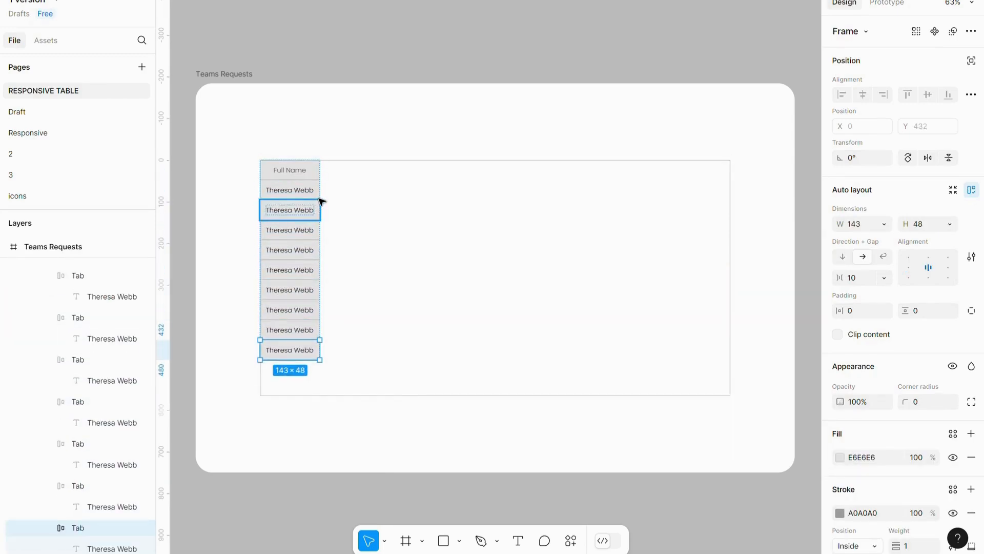
pyautogui.click(329, 113)
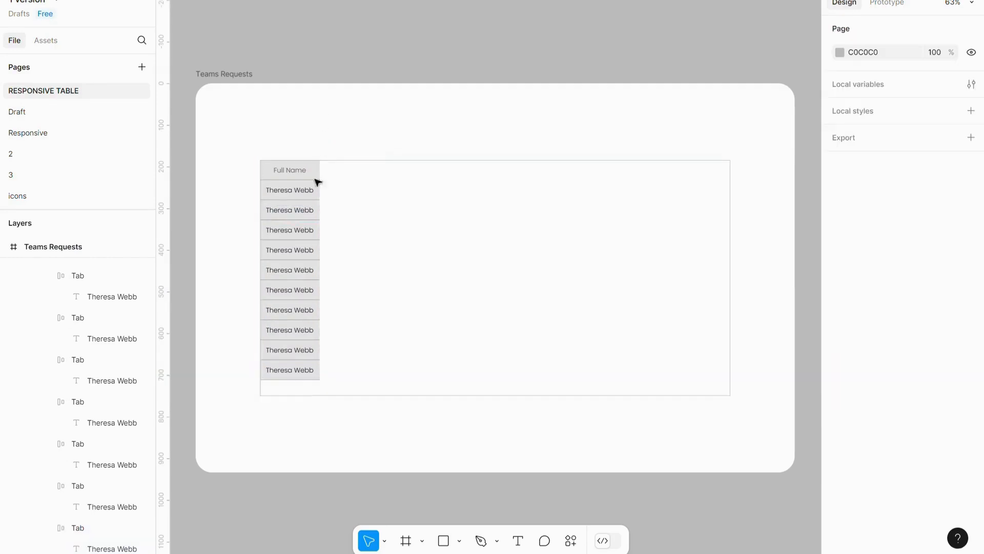
# Step: Duplicate the whole Full Name column frame inside the Table to add a second column
pyautogui.click(314, 201)
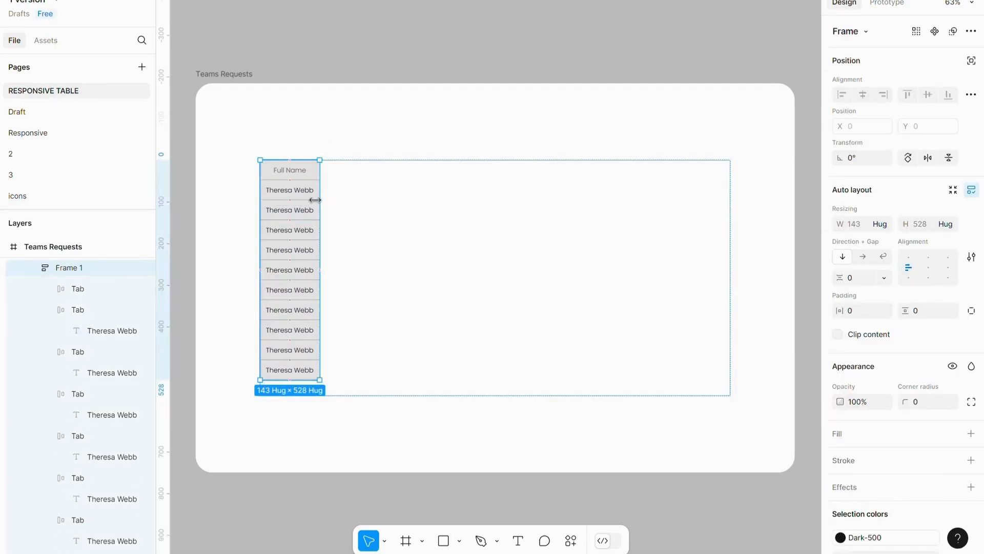
pyautogui.press('Escape')
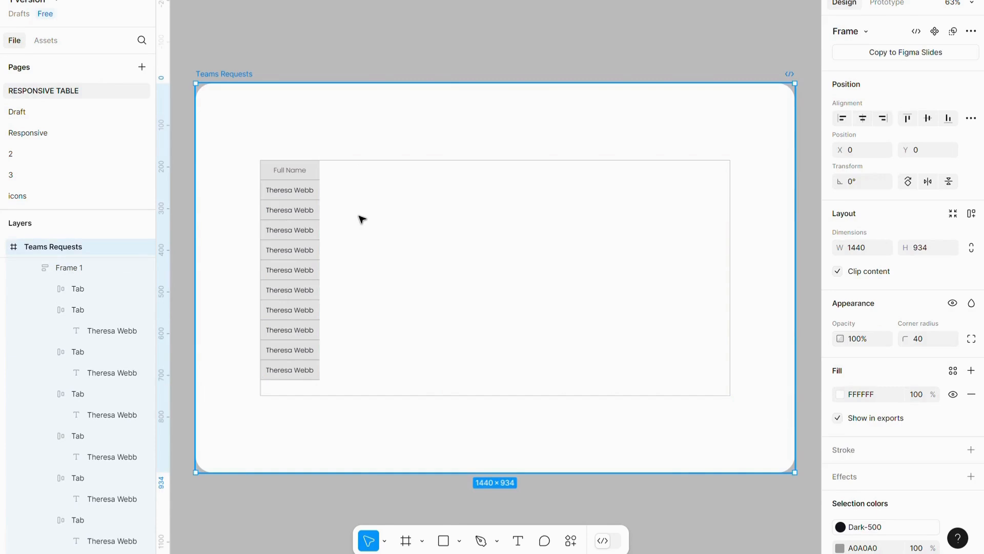
pyautogui.click(335, 208)
pyautogui.click(316, 201)
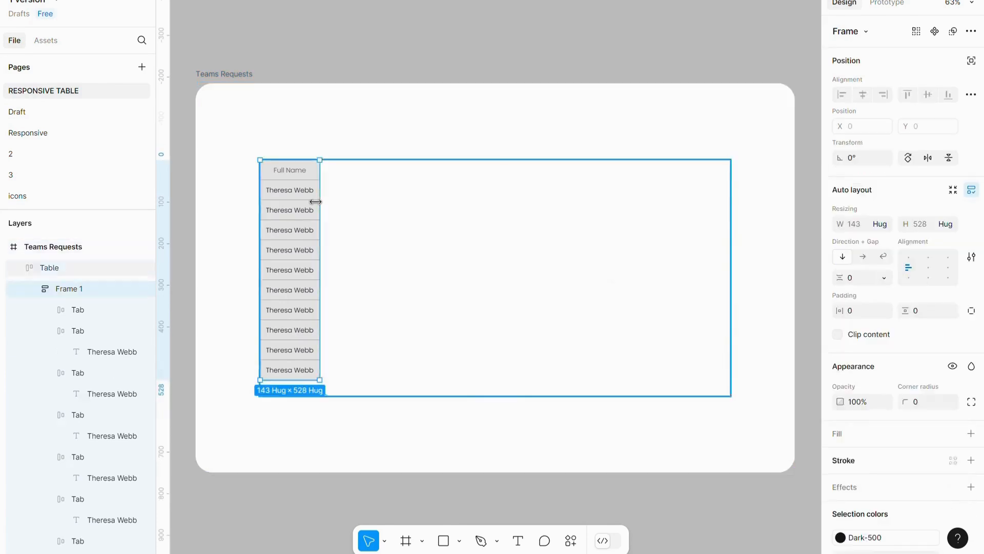
pyautogui.hotkey('ctrl', 'd')
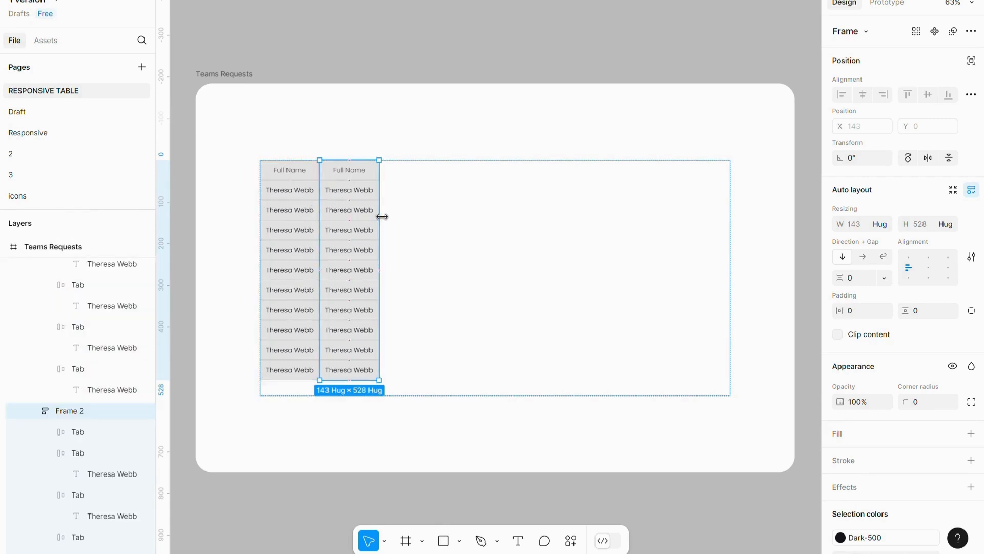
# Step: Duplicate the Full Name column frame three more times to make five columns in the Table
pyautogui.hotkey('ctrl', 'd')
pyautogui.hotkey('ctrl', 'd')
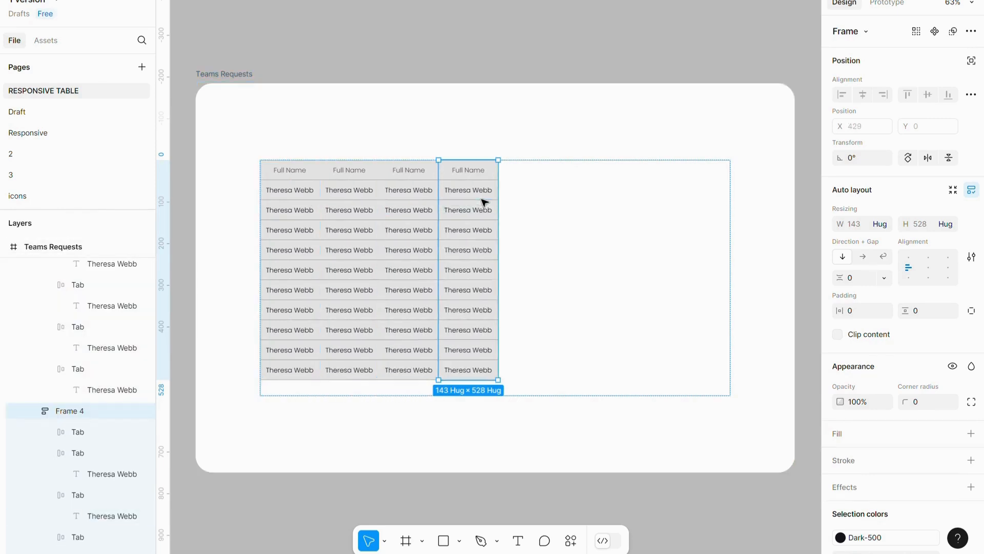
pyautogui.hotkey('ctrl', 'd')
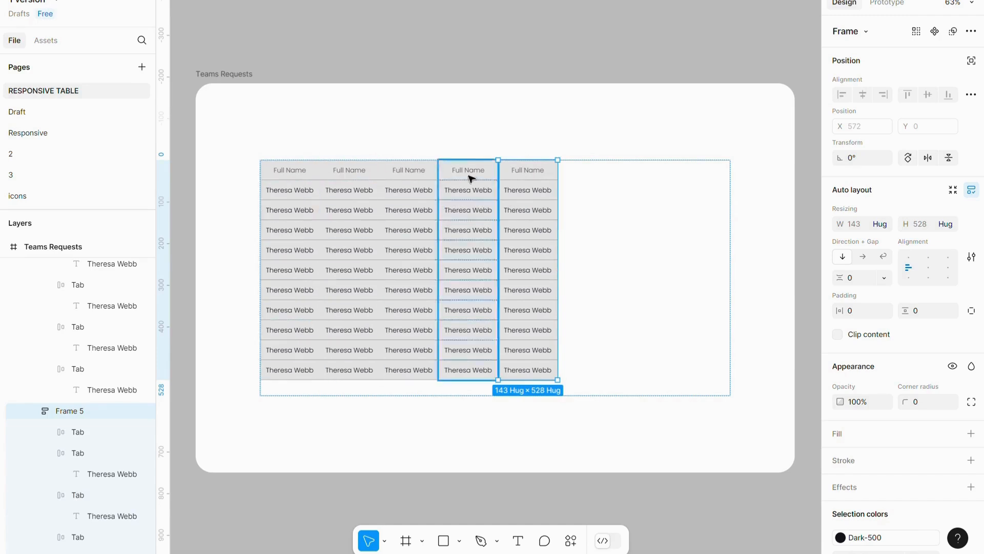
pyautogui.click(468, 151)
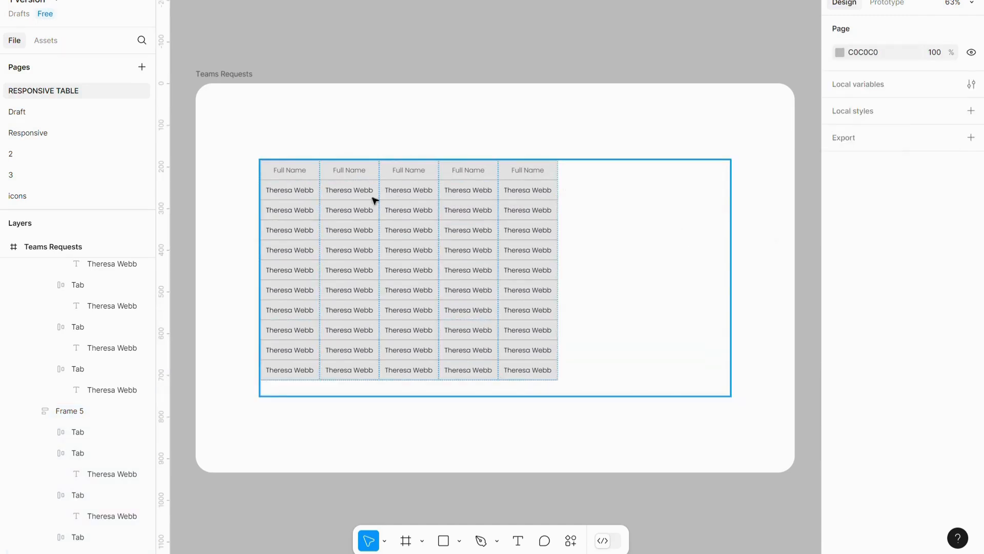
# Step: Set the width of the first, second and third column frames in the Table to Fill container
pyautogui.click(320, 182)
pyautogui.click(877, 278)
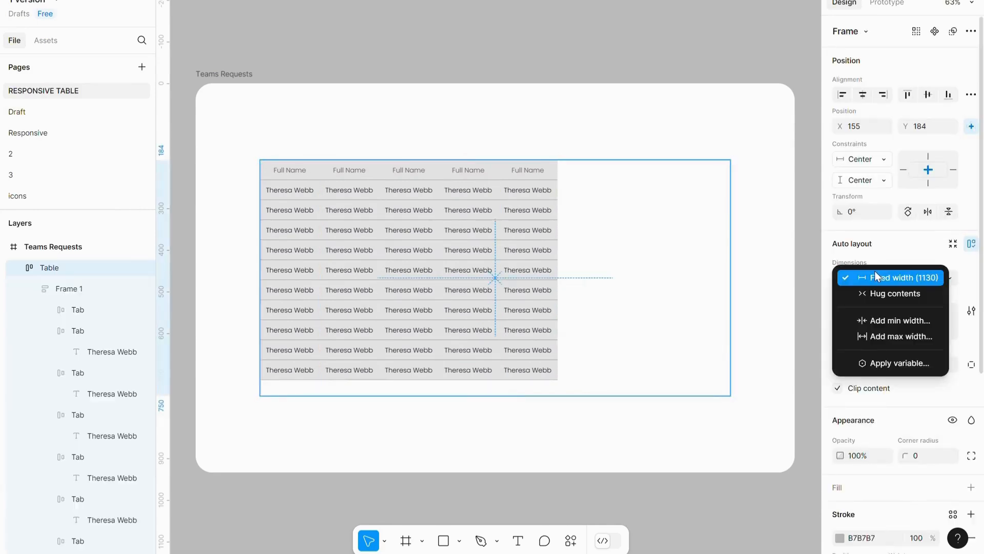
pyautogui.click(296, 182)
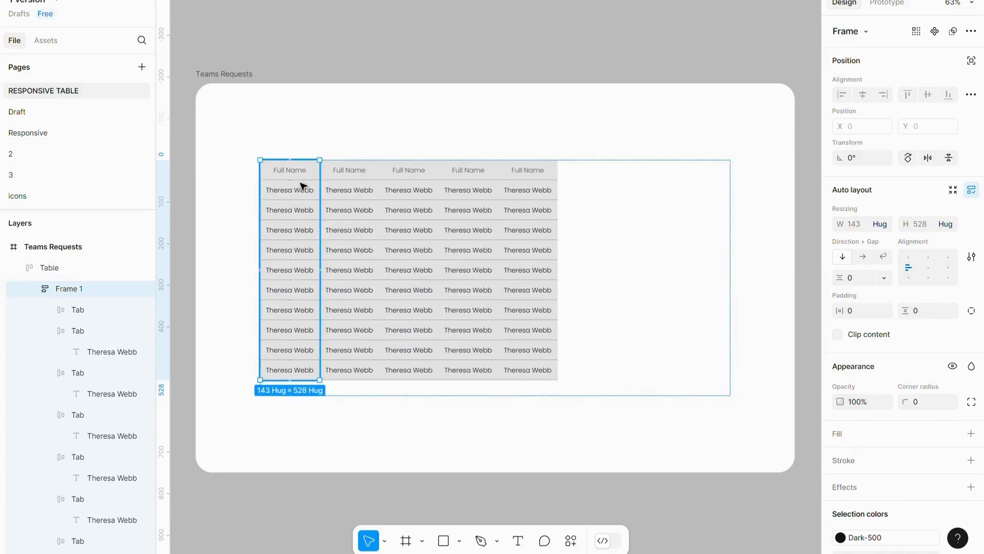
pyautogui.click(883, 226)
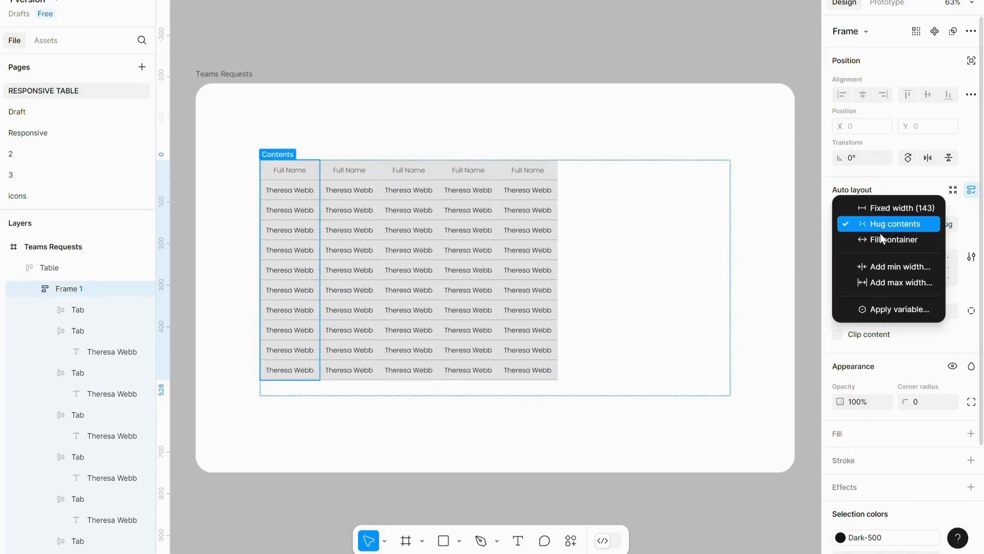
pyautogui.click(880, 241)
pyautogui.click(517, 210)
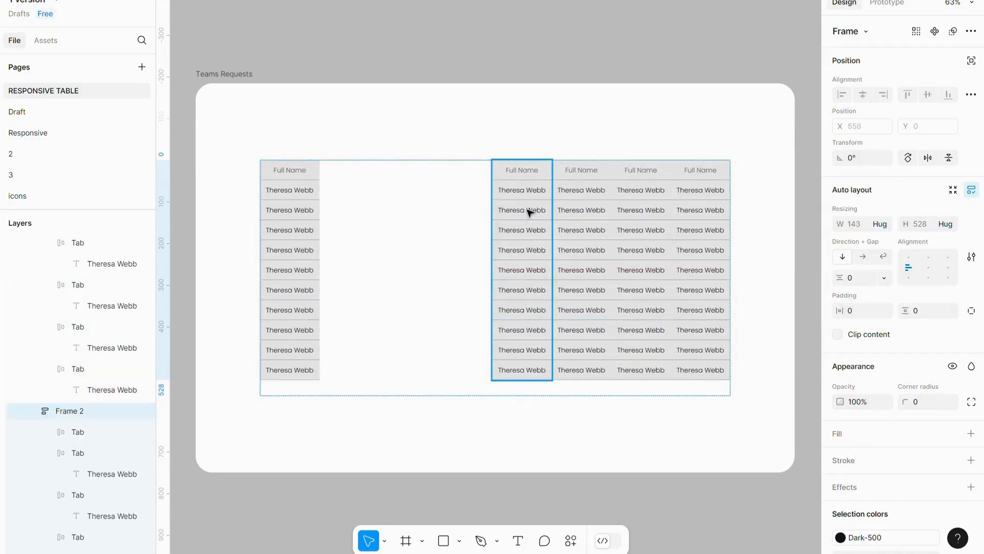
pyautogui.click(885, 226)
pyautogui.click(885, 245)
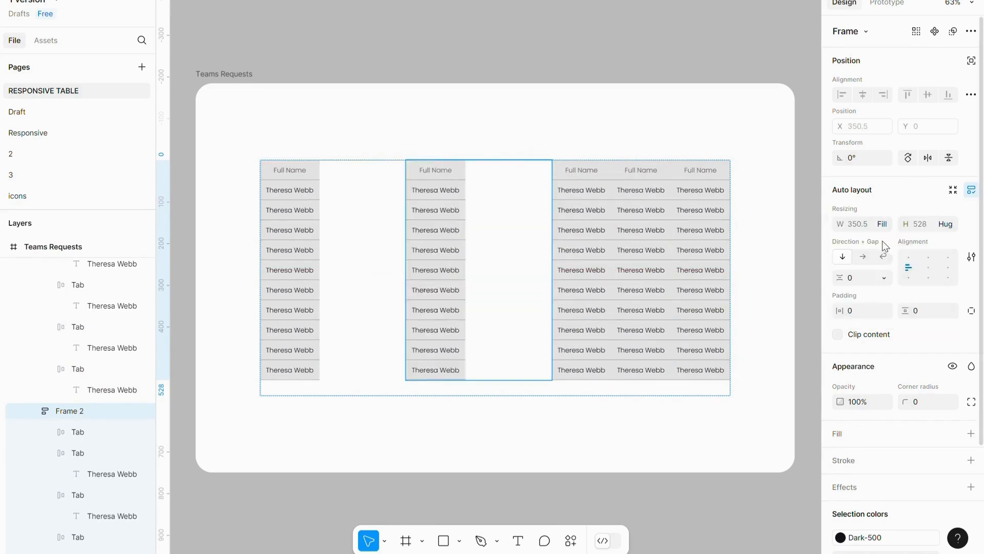
pyautogui.click(590, 229)
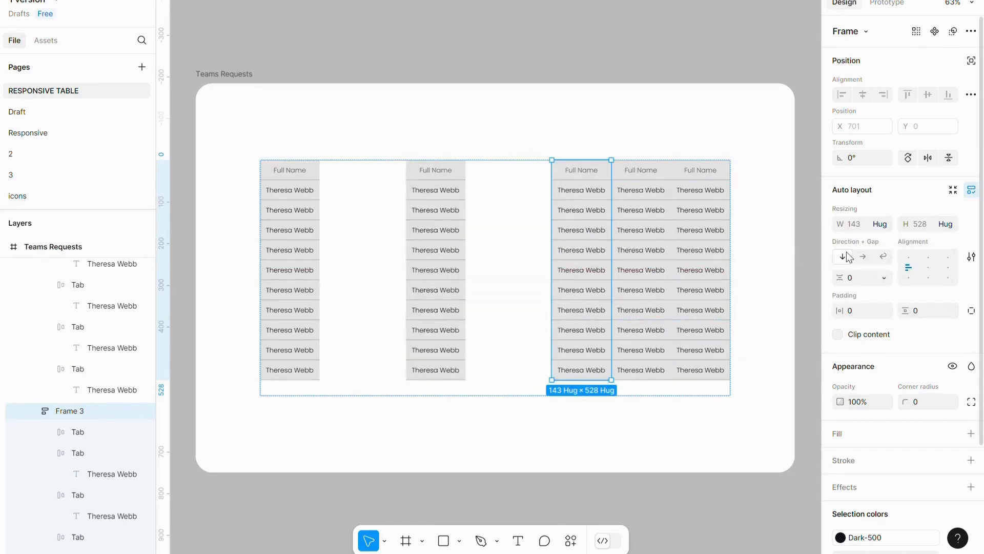
pyautogui.click(885, 225)
pyautogui.click(887, 240)
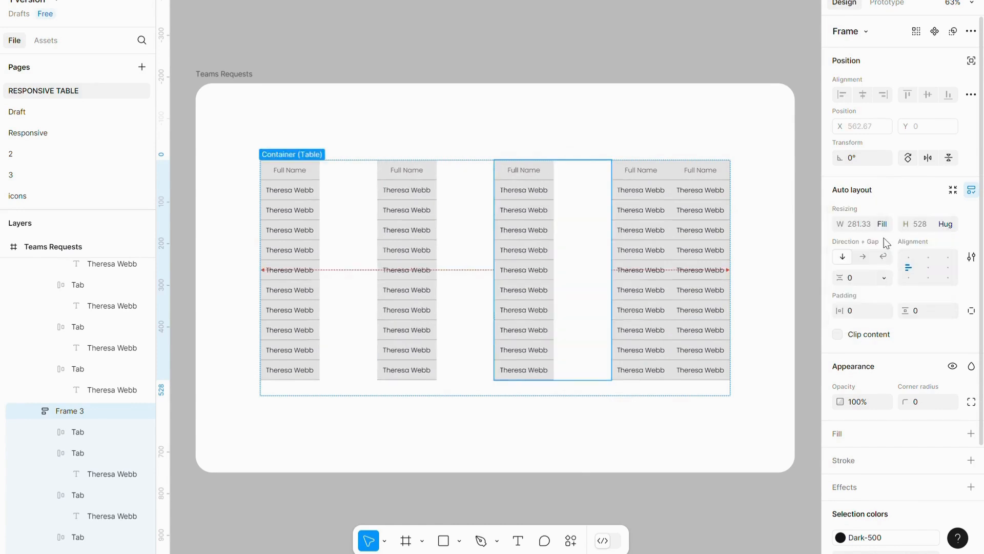
# Step: Delete the fourth column frame and set the width of the last column frame to Fill container
pyautogui.click(664, 239)
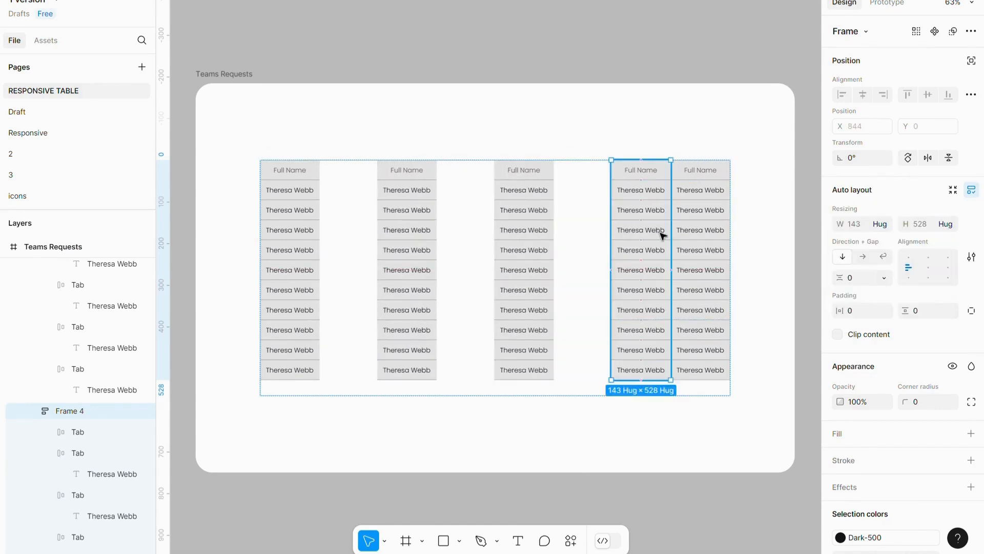
pyautogui.press('Delete')
pyautogui.doubleClick(686, 231)
pyautogui.click(885, 226)
pyautogui.click(889, 240)
pyautogui.click(633, 140)
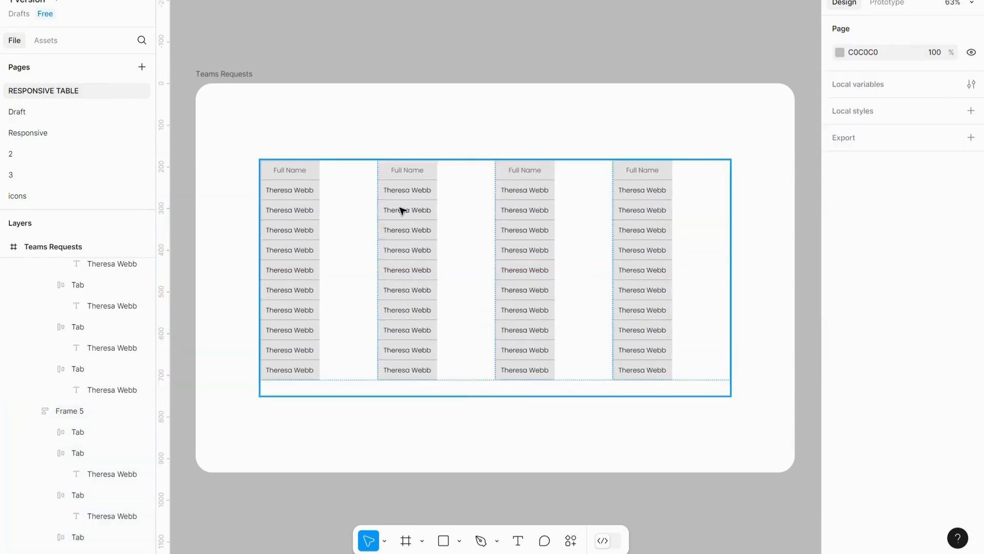
# Step: Set the width of the header Tab and the first two name Tabs in the first column to Fill container
pyautogui.doubleClick(303, 176)
pyautogui.doubleClick(302, 174)
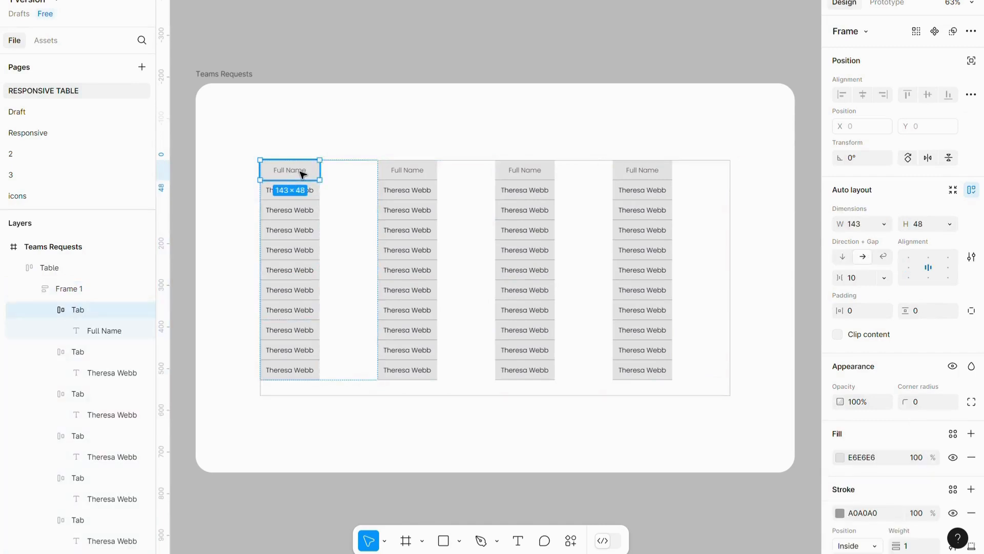
pyautogui.click(887, 225)
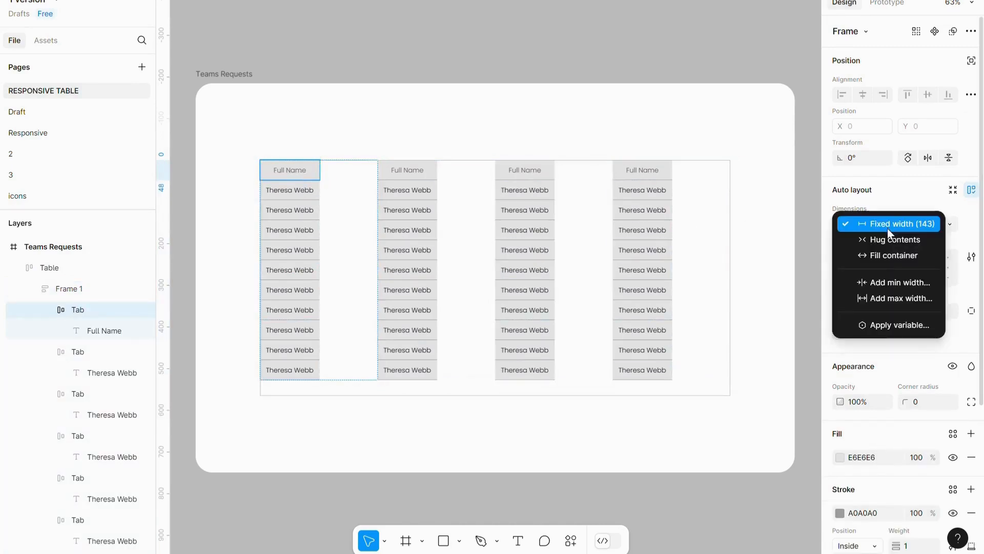
pyautogui.click(892, 255)
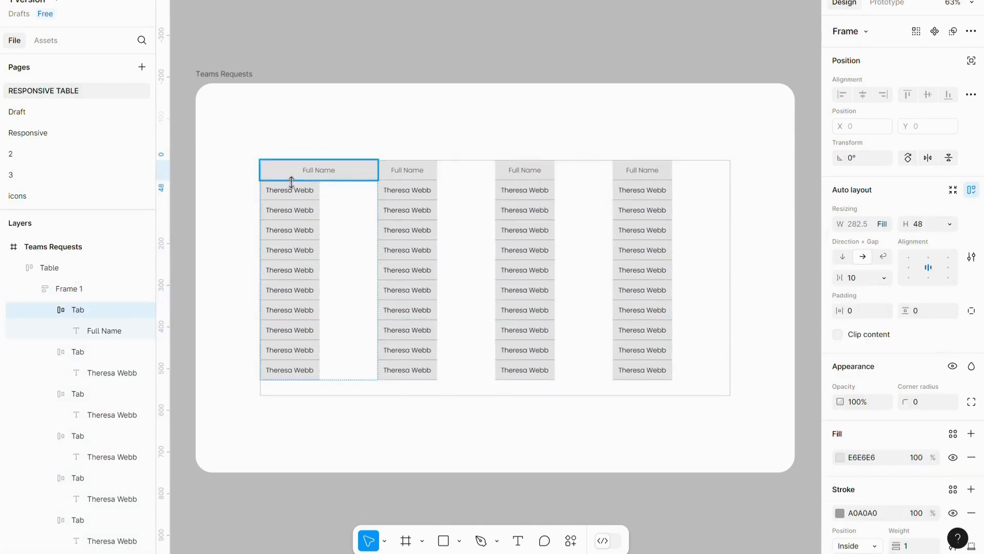
pyautogui.click(290, 198)
pyautogui.click(887, 226)
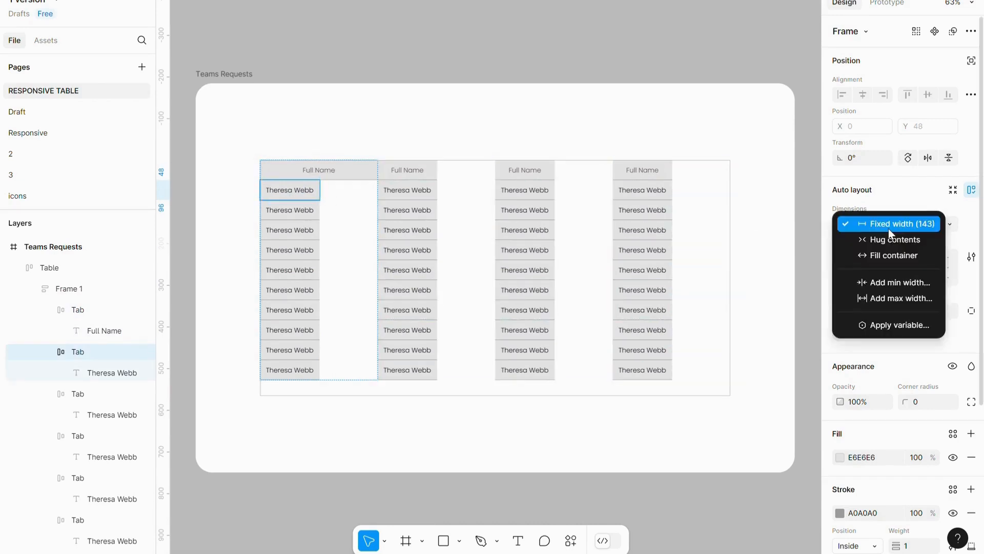
pyautogui.click(875, 254)
pyautogui.click(276, 211)
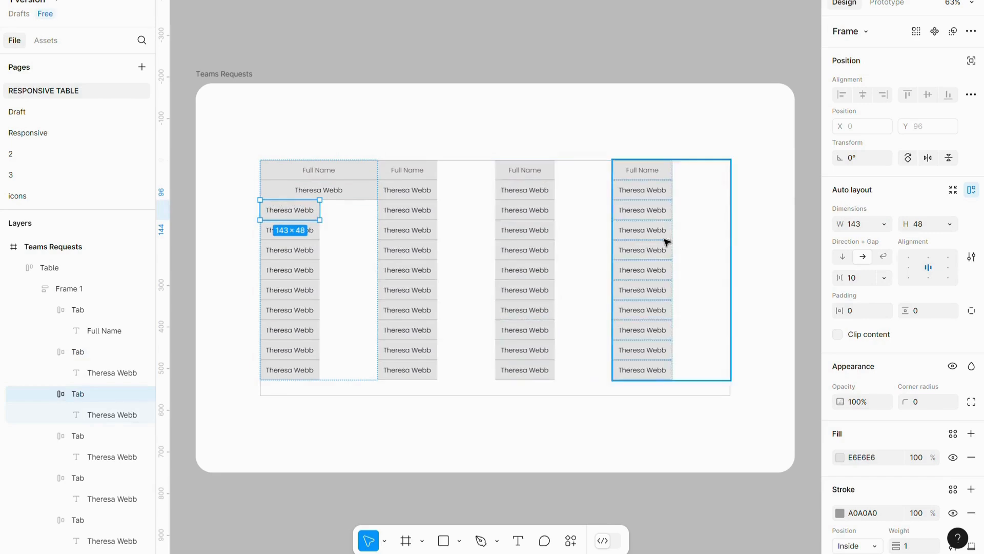
pyautogui.click(883, 225)
pyautogui.click(873, 254)
pyautogui.hotkey('ctrl', 'z')
# Step: Set the width of the remaining name Tabs in the first column to Fill container
pyautogui.doubleClick(279, 248)
pyautogui.keyDown('shift'); pyautogui.click(287, 230); pyautogui.keyUp('shift')
pyautogui.keyDown('shift'); pyautogui.click(288, 271); pyautogui.keyUp('shift')
pyautogui.keyDown('shift'); pyautogui.click(288, 290); pyautogui.keyUp('shift')
pyautogui.keyDown('shift'); pyautogui.click(290, 330); pyautogui.keyUp('shift')
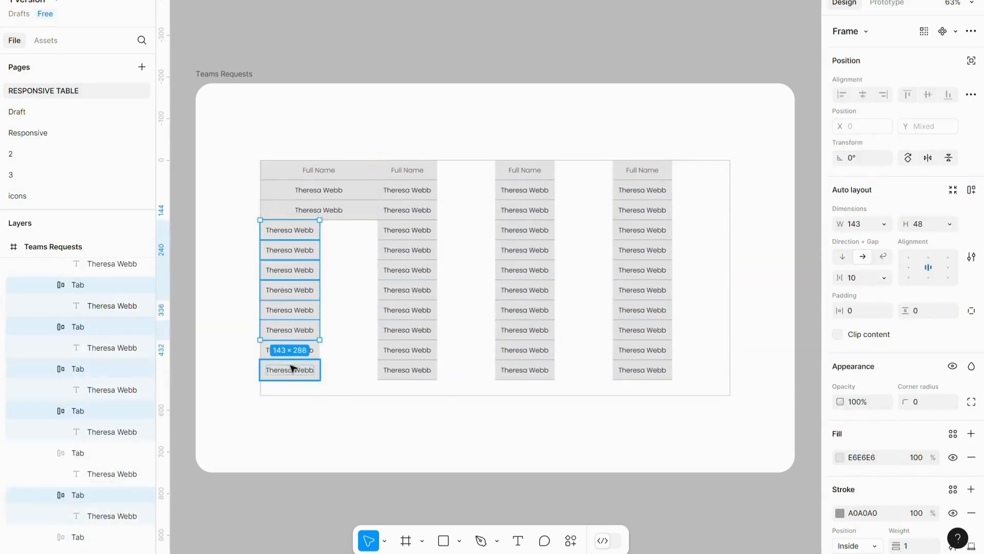
pyautogui.keyDown('shift'); pyautogui.click(292, 369); pyautogui.keyUp('shift')
pyautogui.click(884, 225)
pyautogui.click(873, 253)
pyautogui.click(290, 309)
pyautogui.click(884, 225)
pyautogui.click(890, 239)
# Step: Set the width of all name Tabs in the second column to Fill container
pyautogui.click(402, 193)
pyautogui.doubleClick(402, 191)
pyautogui.keyDown('shift'); pyautogui.click(406, 211); pyautogui.keyUp('shift')
pyautogui.click(416, 191)
pyautogui.doubleClick(410, 191)
pyautogui.keyDown('shift'); pyautogui.click(386, 211); pyautogui.keyUp('shift')
pyautogui.keyDown('shift'); pyautogui.click(383, 231); pyautogui.keyUp('shift')
pyautogui.keyDown('shift'); pyautogui.click(382, 250); pyautogui.keyUp('shift')
pyautogui.keyDown('shift'); pyautogui.click(382, 271); pyautogui.keyUp('shift')
pyautogui.keyDown('shift'); pyautogui.click(382, 291); pyautogui.keyUp('shift')
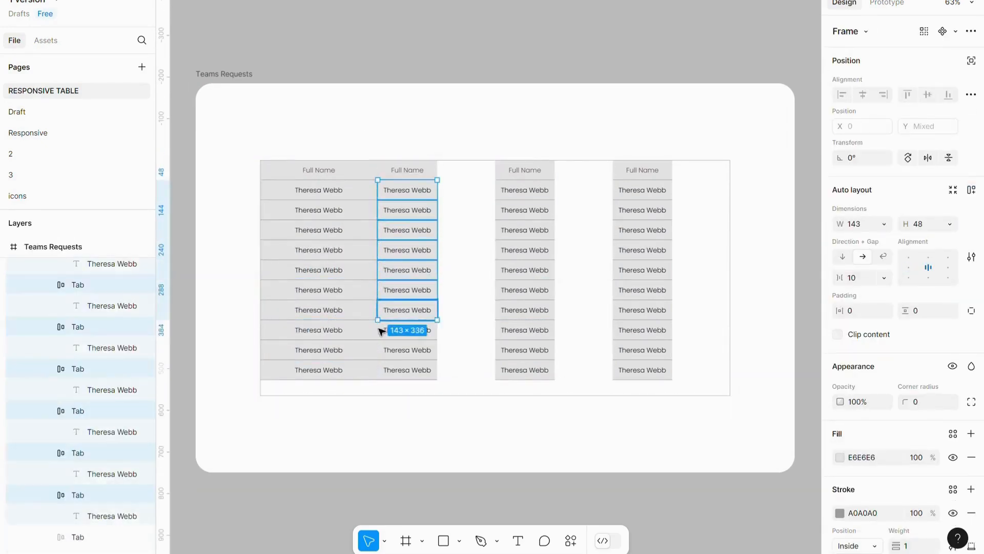
pyautogui.keyDown('shift'); pyautogui.click(381, 312); pyautogui.keyUp('shift')
pyautogui.keyDown('shift'); pyautogui.click(386, 330); pyautogui.keyUp('shift')
pyautogui.click(884, 225)
pyautogui.click(875, 253)
# Step: Set the width of the second column's header Tab to Fill container
pyautogui.click(415, 171)
pyautogui.click(885, 225)
pyautogui.click(875, 254)
# Step: Set the width of the header Tab and all name Tabs in the third column to Fill container
pyautogui.click(529, 176)
pyautogui.doubleClick(529, 174)
pyautogui.keyDown('shift'); pyautogui.click(528, 192); pyautogui.keyUp('shift')
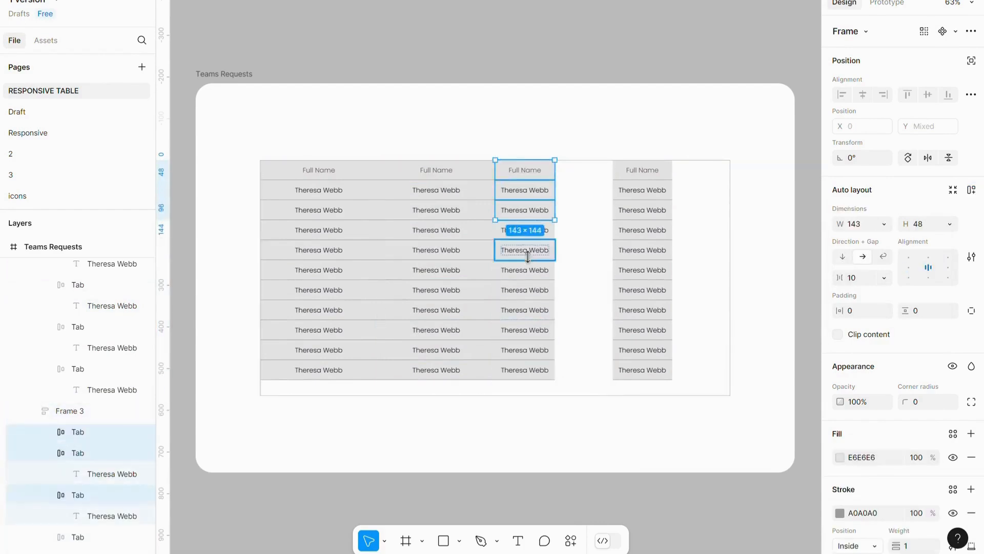
pyautogui.keyDown('shift'); pyautogui.click(544, 295); pyautogui.keyUp('shift')
pyautogui.keyDown('shift'); pyautogui.click(539, 312); pyautogui.keyUp('shift')
pyautogui.keyDown('shift'); pyautogui.click(534, 333); pyautogui.keyUp('shift')
pyautogui.keyDown('shift'); pyautogui.click(530, 352); pyautogui.keyUp('shift')
pyautogui.keyDown('shift'); pyautogui.click(528, 373); pyautogui.keyUp('shift')
pyautogui.click(885, 225)
pyautogui.click(874, 254)
# Step: Set the width of the header Tab and all name Tabs in the fourth column to Fill container
pyautogui.doubleClick(636, 174)
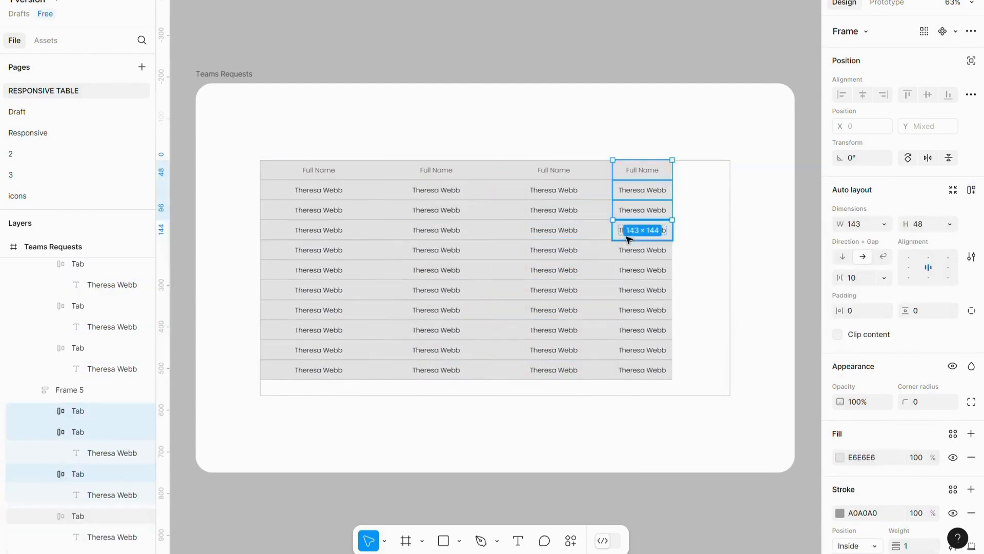
pyautogui.keyDown('shift'); pyautogui.click(620, 289); pyautogui.keyUp('shift')
pyautogui.keyDown('shift'); pyautogui.click(621, 310); pyautogui.keyUp('shift')
pyautogui.keyDown('shift'); pyautogui.click(620, 329); pyautogui.keyUp('shift')
pyautogui.keyDown('shift'); pyautogui.click(620, 350); pyautogui.keyUp('shift')
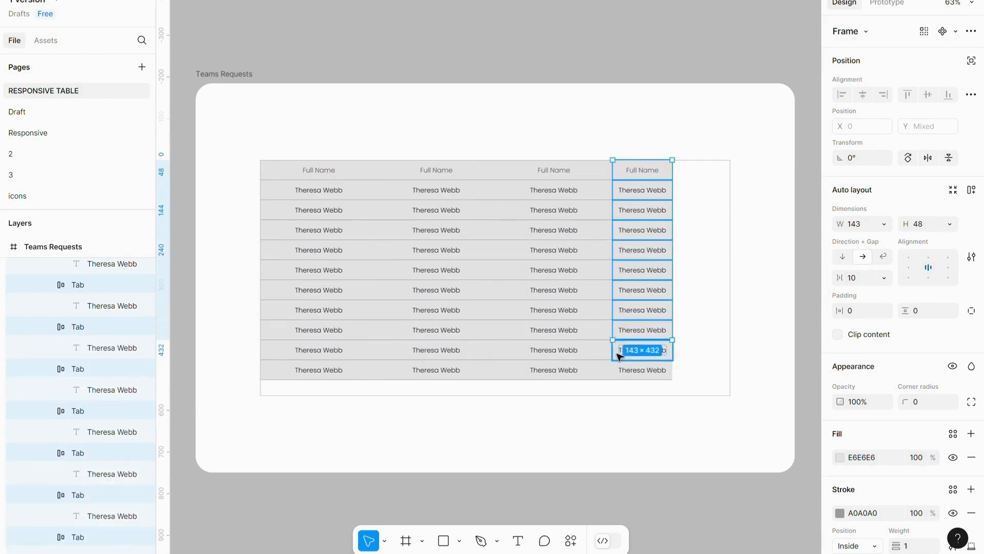
pyautogui.keyDown('shift'); pyautogui.click(620, 370); pyautogui.keyUp('shift')
pyautogui.keyDown('shift'); pyautogui.click(619, 373); pyautogui.keyUp('shift')
pyautogui.click(883, 226)
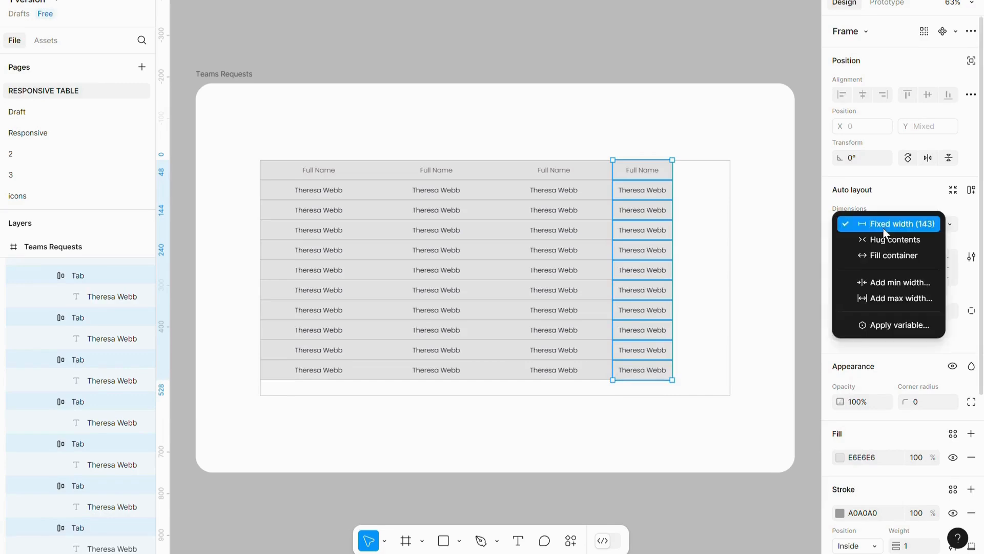
pyautogui.click(875, 257)
pyautogui.click(789, 248)
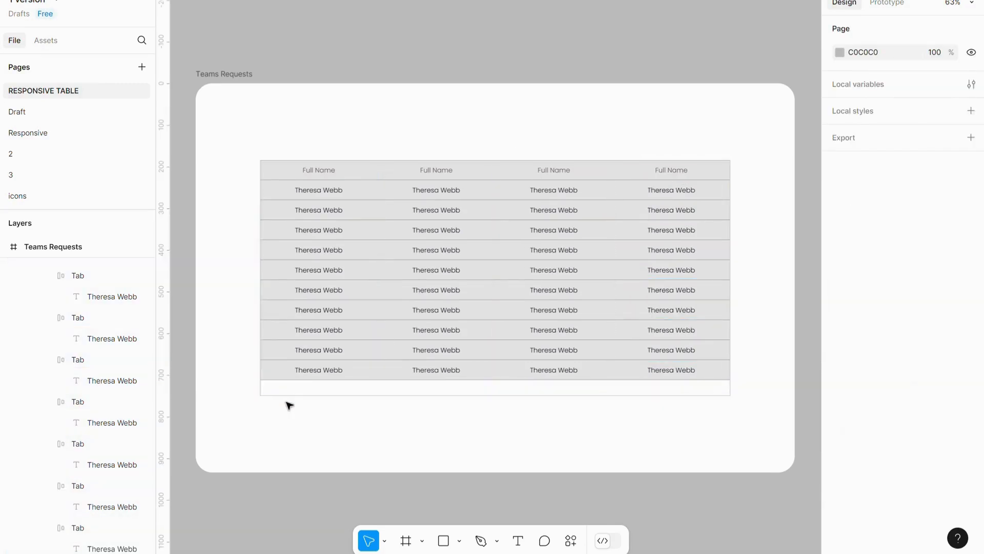
# Step: Set the height of the Table frame to Hug contents
pyautogui.click(324, 313)
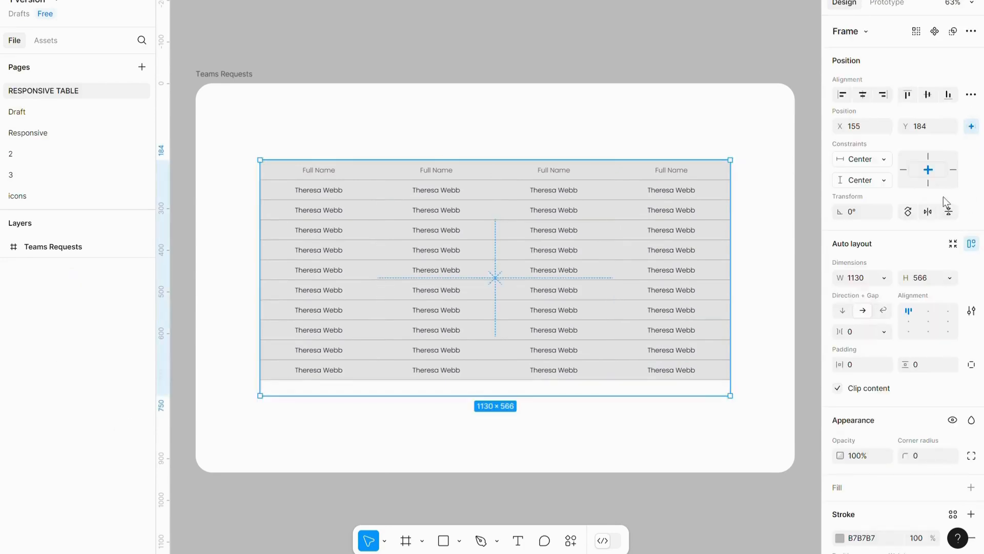
pyautogui.click(949, 278)
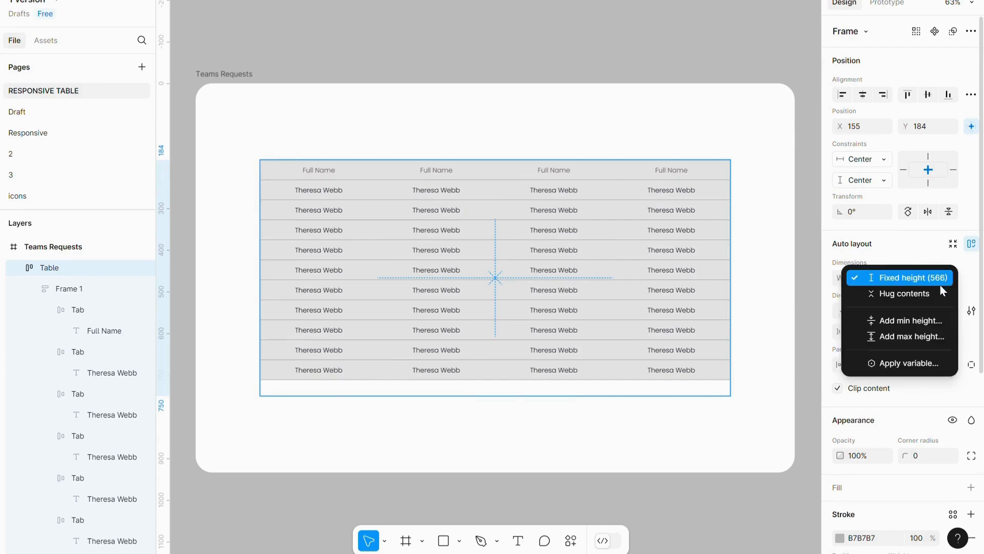
pyautogui.click(921, 293)
pyautogui.click(648, 121)
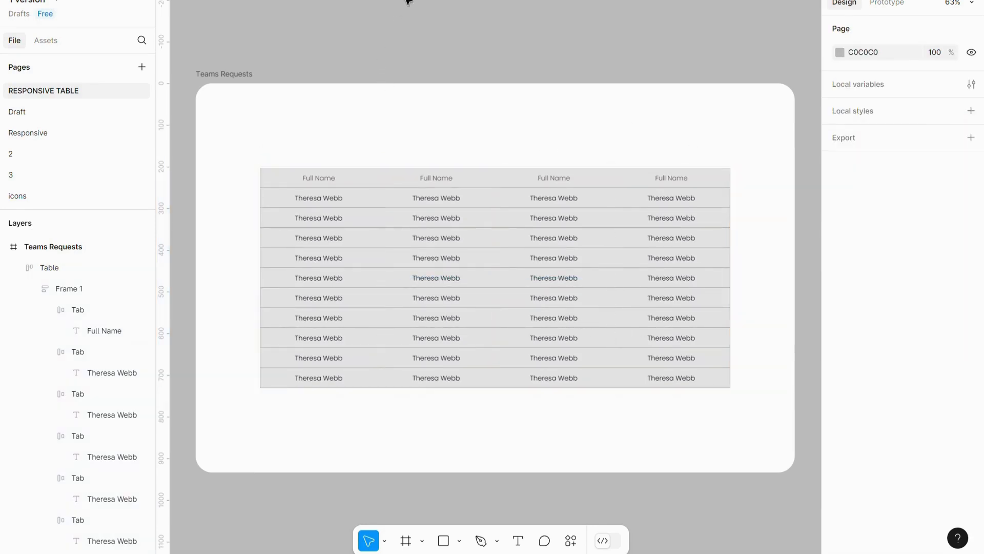
# Step: Move the EEF5F4 and BBBBBB color code texts into the Teams Requests frame, above the Table
pyautogui.scroll(-3, 443, 59)
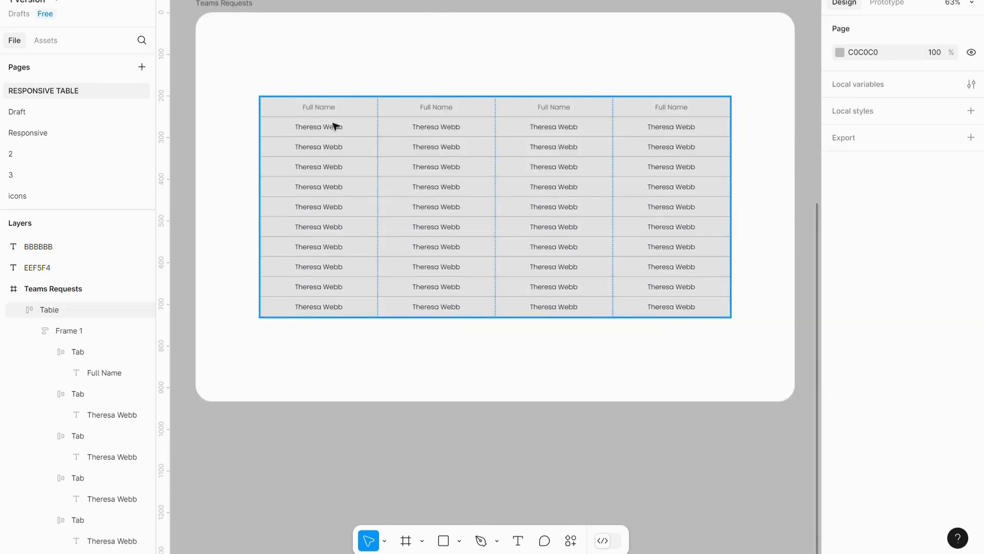
pyautogui.scroll(15, 428, 205)
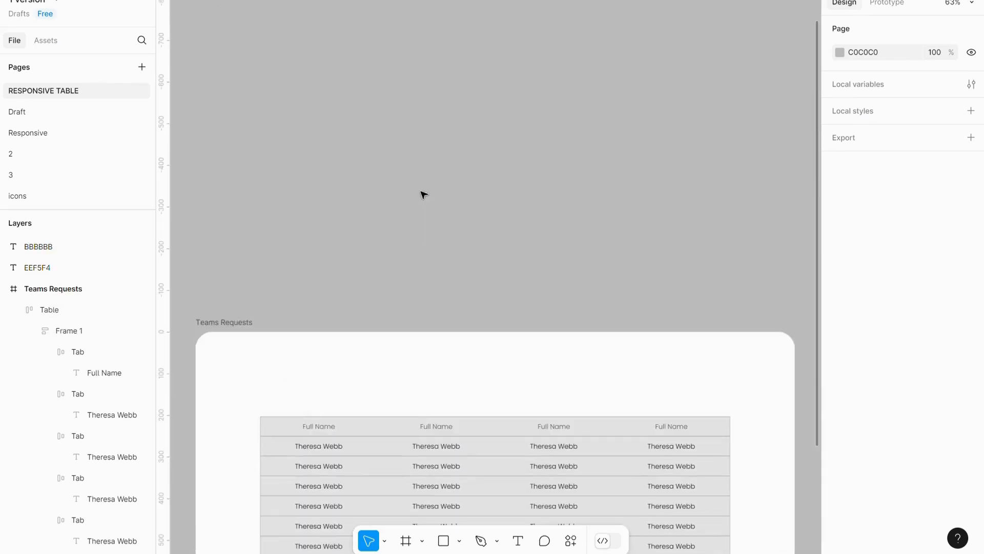
pyautogui.moveTo(467, 44); pyautogui.dragTo(468, 480)
pyautogui.scroll(-12, 492, 369)
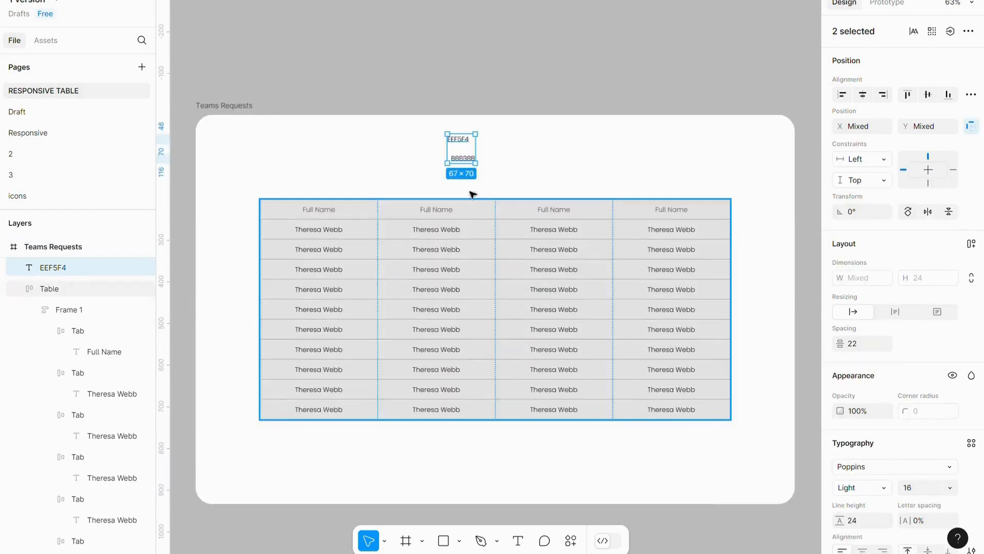
pyautogui.click(513, 146)
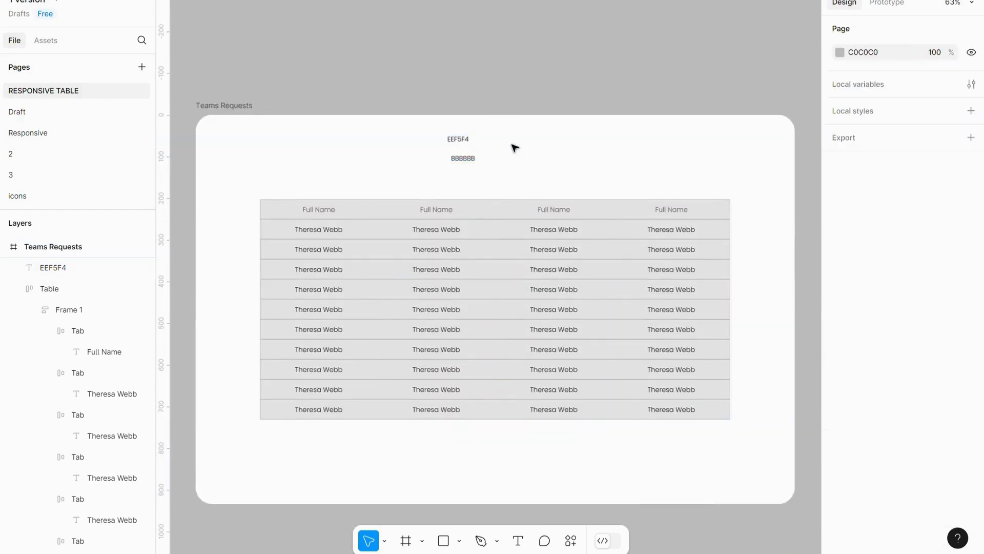
# Step: Set the fill of the four header Tabs in the table's top row to EEF5F4
pyautogui.doubleClick(462, 137)
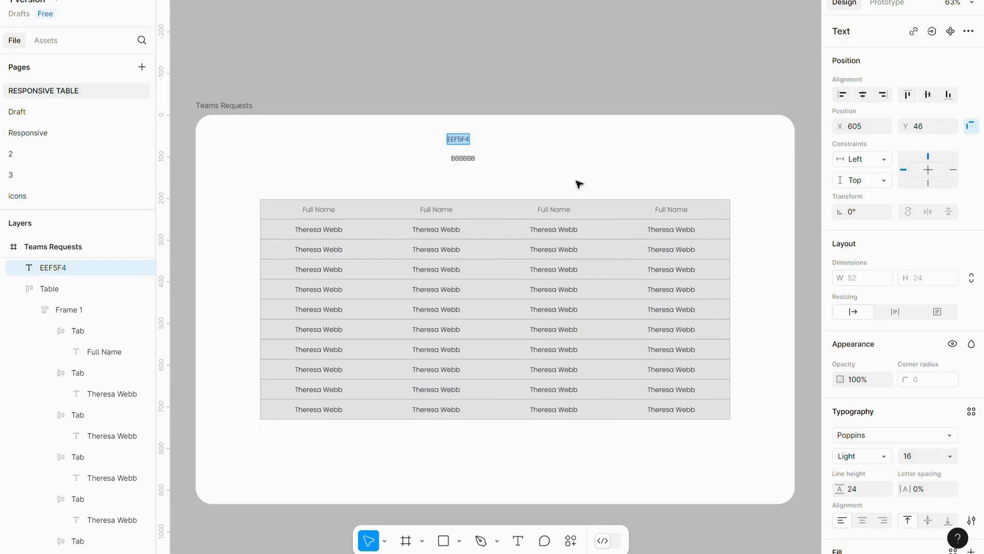
pyautogui.click(484, 212)
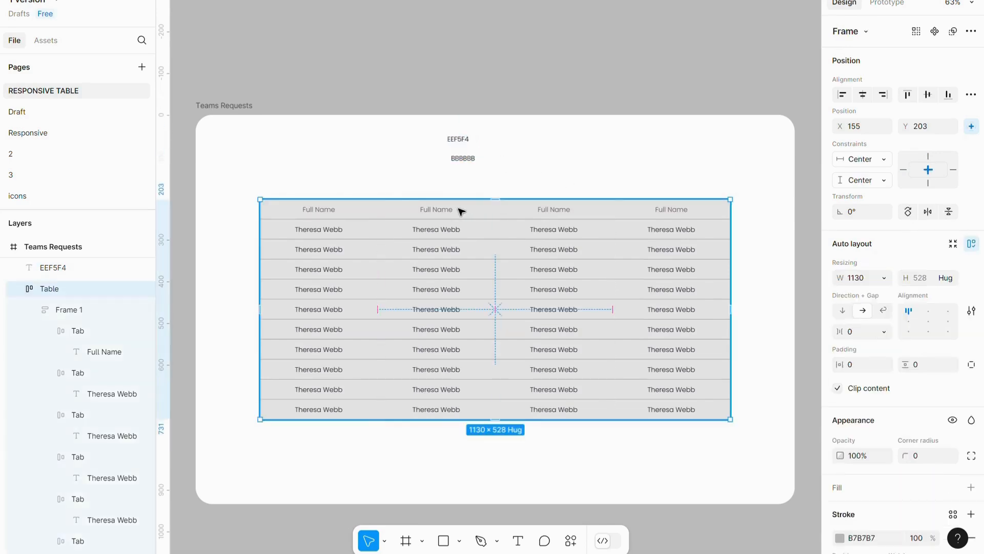
pyautogui.click(461, 211)
pyautogui.click(459, 210)
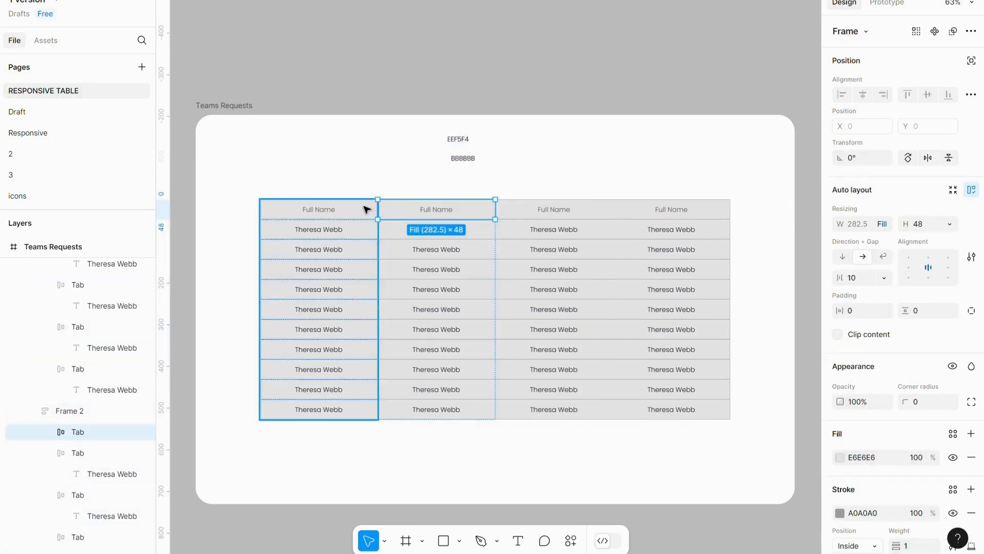
pyautogui.keyDown('shift'); pyautogui.click(363, 206); pyautogui.keyUp('shift')
pyautogui.keyDown('shift'); pyautogui.doubleClick(363, 206); pyautogui.keyUp('shift')
pyautogui.keyDown('shift'); pyautogui.click(363, 206); pyautogui.keyUp('shift')
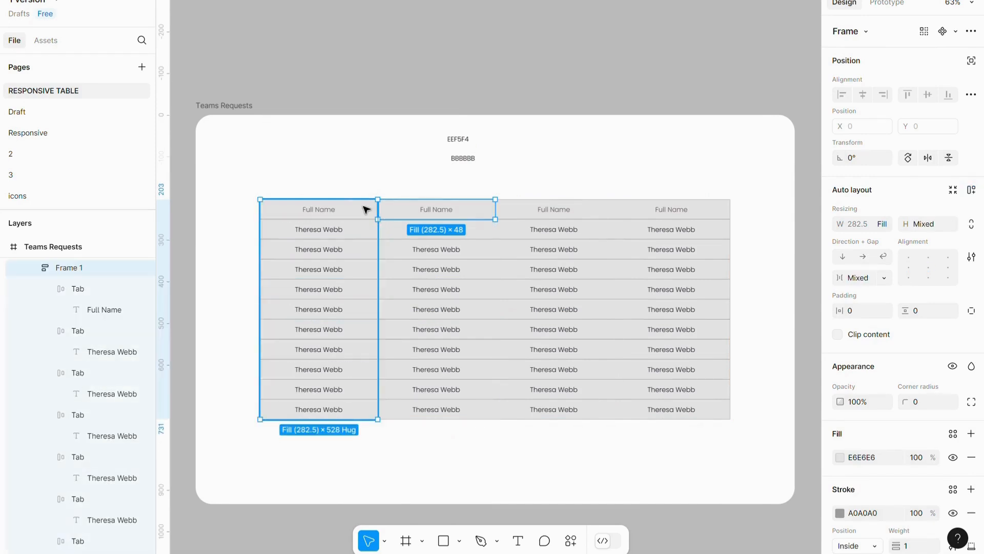
pyautogui.doubleClick(365, 214)
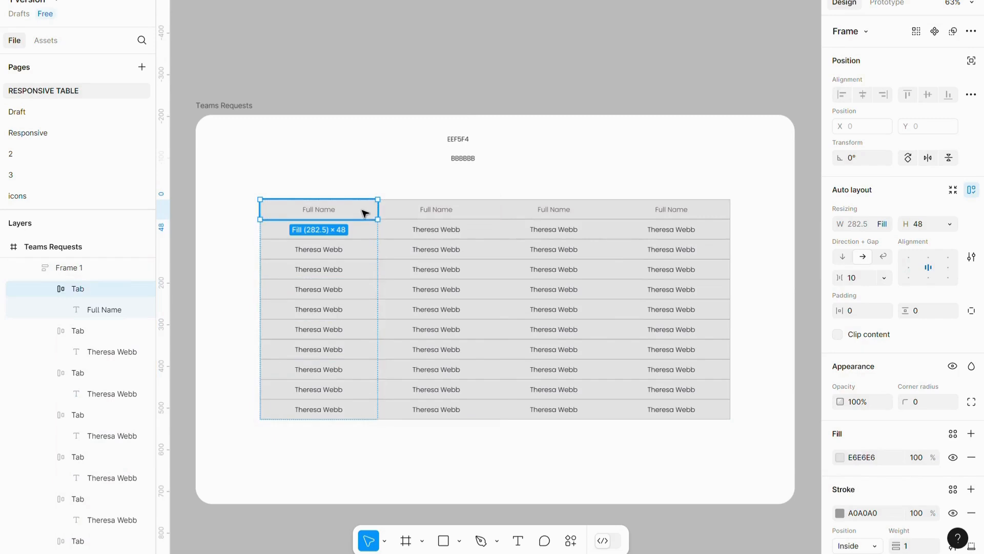
pyautogui.keyDown('shift'); pyautogui.click(403, 213); pyautogui.keyUp('shift')
pyautogui.keyDown('shift'); pyautogui.doubleClick(403, 212); pyautogui.keyUp('shift')
pyautogui.keyDown('shift'); pyautogui.click(509, 214); pyautogui.keyUp('shift')
pyautogui.keyDown('shift'); pyautogui.doubleClick(593, 220); pyautogui.keyUp('shift')
pyautogui.keyDown('shift'); pyautogui.click(626, 211); pyautogui.keyUp('shift')
pyautogui.keyDown('shift'); pyautogui.doubleClick(628, 211); pyautogui.keyUp('shift')
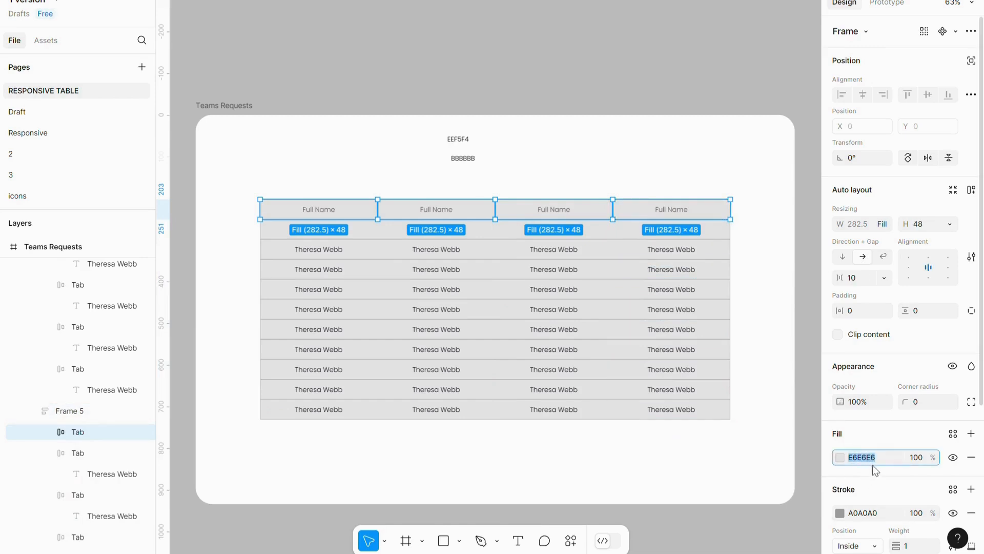
pyautogui.write('EEF5F4')
pyautogui.press('Return')
pyautogui.click(620, 172)
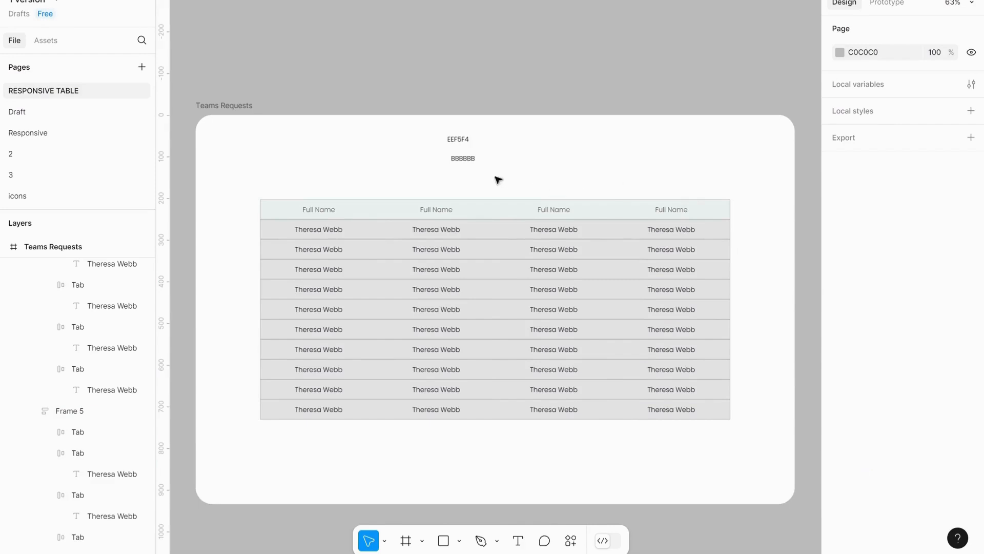
# Step: Set the stroke color of the Table frame to BBBBBB
pyautogui.click(462, 161)
pyautogui.click(492, 213)
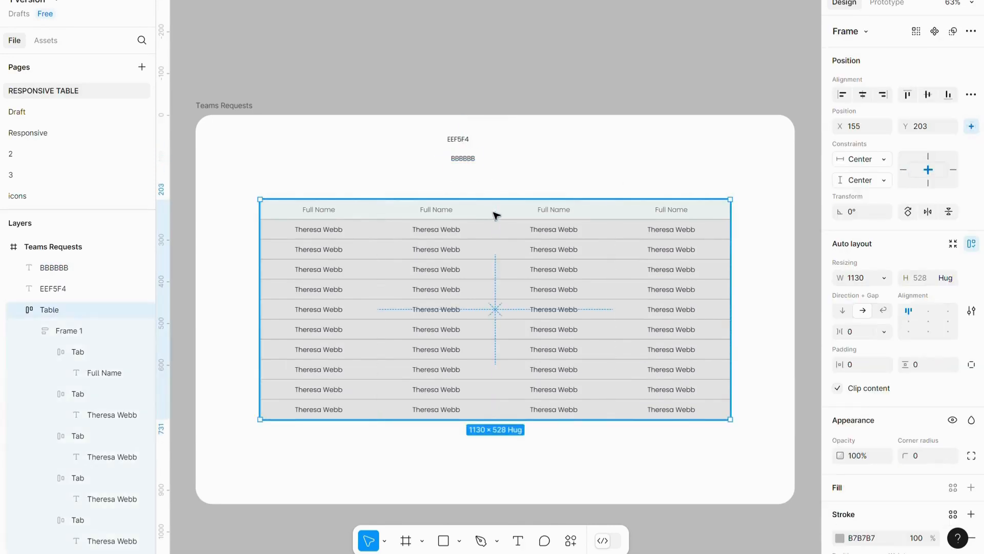
pyautogui.scroll(-5, 900, 496)
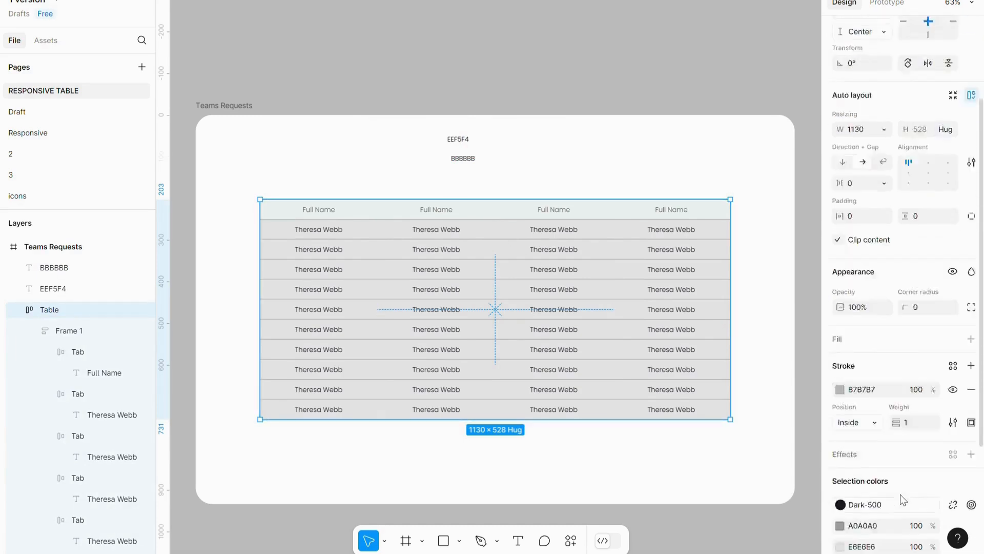
pyautogui.click(465, 159)
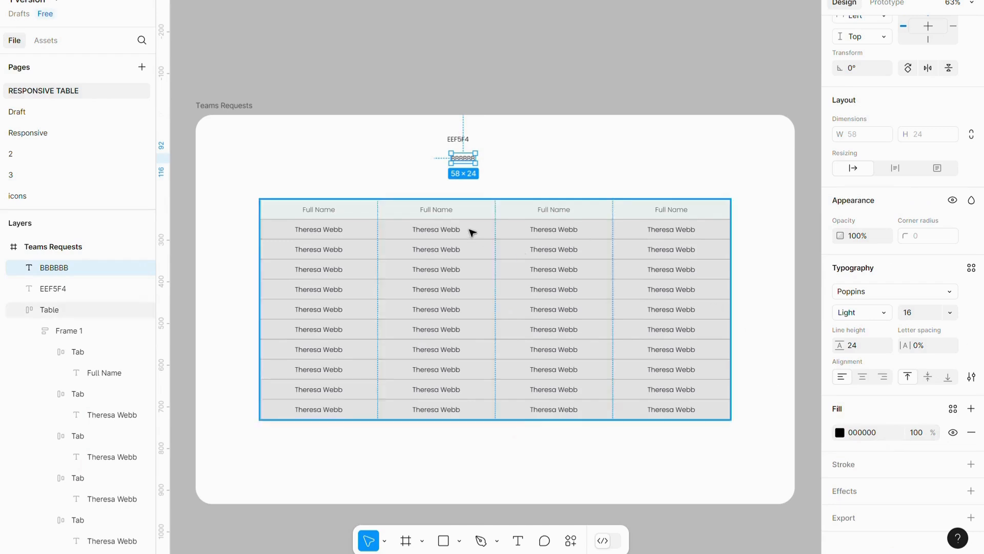
pyautogui.click(460, 260)
pyautogui.scroll(-3, 929, 442)
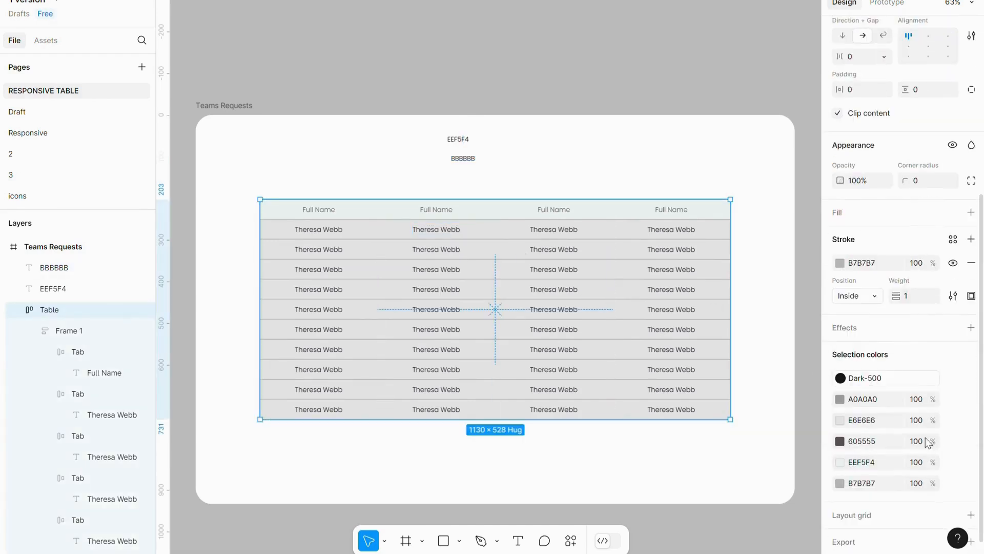
pyautogui.click(866, 263)
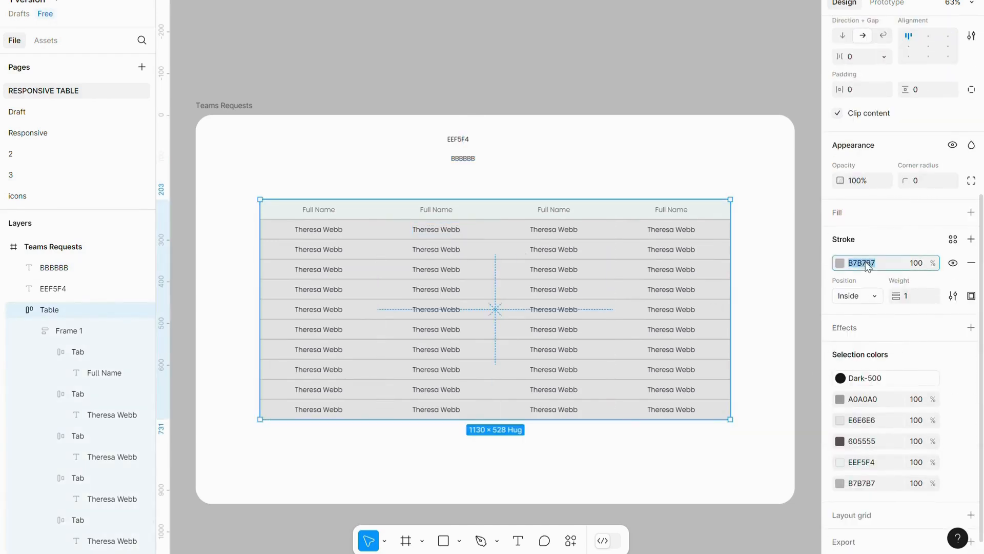
# Step: Delete the EEF5F4 and BBBBBB color code texts above the Table
pyautogui.click(604, 127)
pyautogui.moveTo(441, 141); pyautogui.dragTo(481, 170)
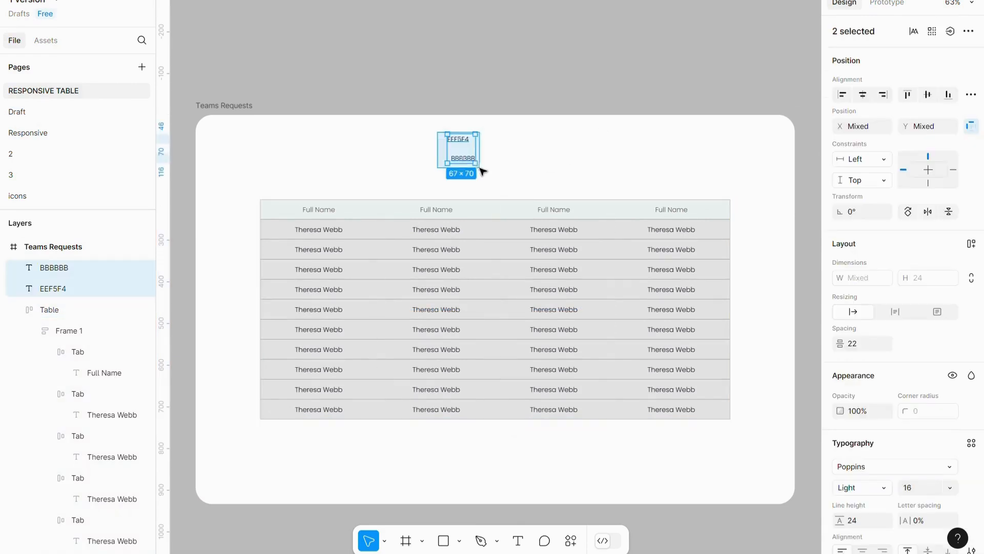
pyautogui.press('Delete')
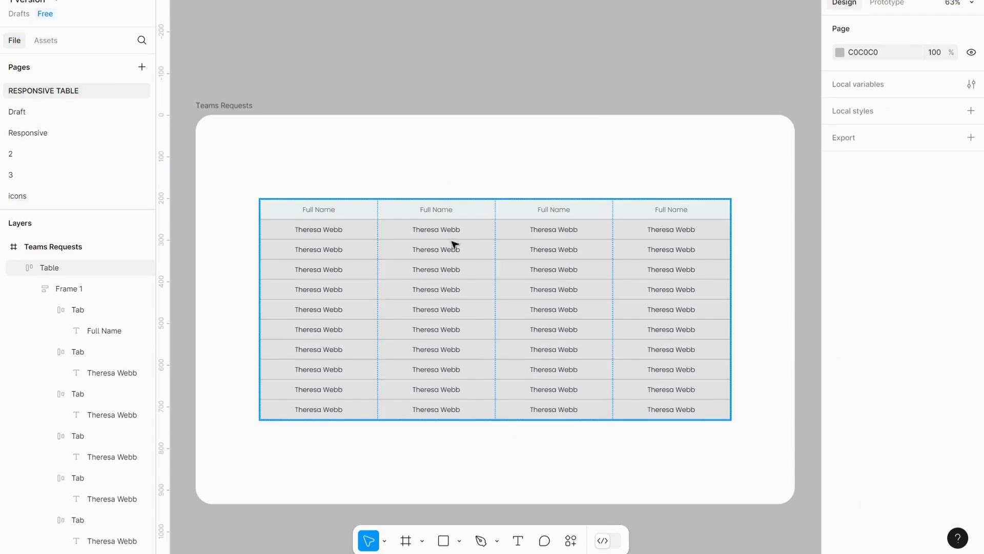
# Step: Set the fill of all data Tabs below the header row, in all four columns, to FFFFFF
pyautogui.click(53, 265)
pyautogui.press('Return')
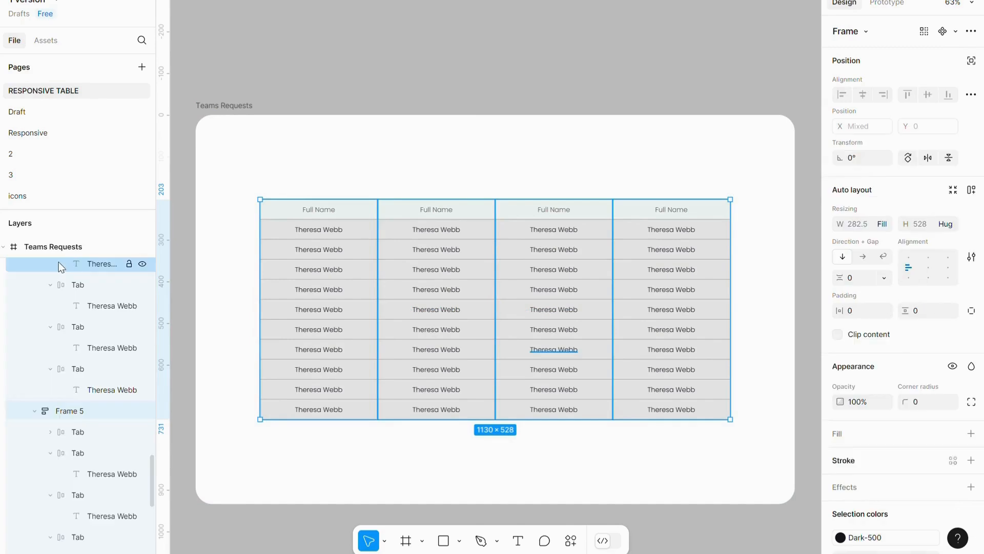
pyautogui.press('Return')
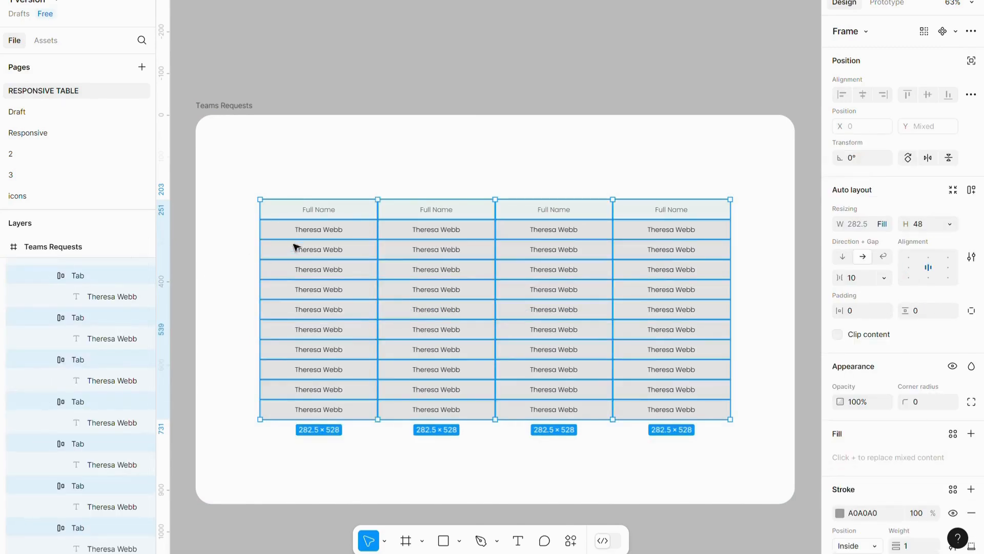
pyautogui.keyDown('shift'); pyautogui.click(301, 209); pyautogui.keyUp('shift')
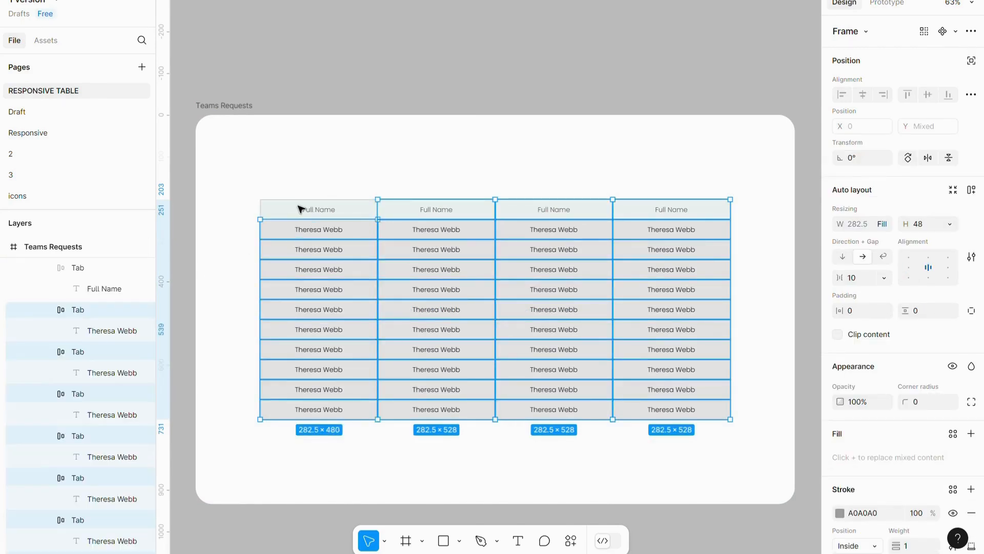
pyautogui.keyDown('shift'); pyautogui.click(408, 209); pyautogui.keyUp('shift')
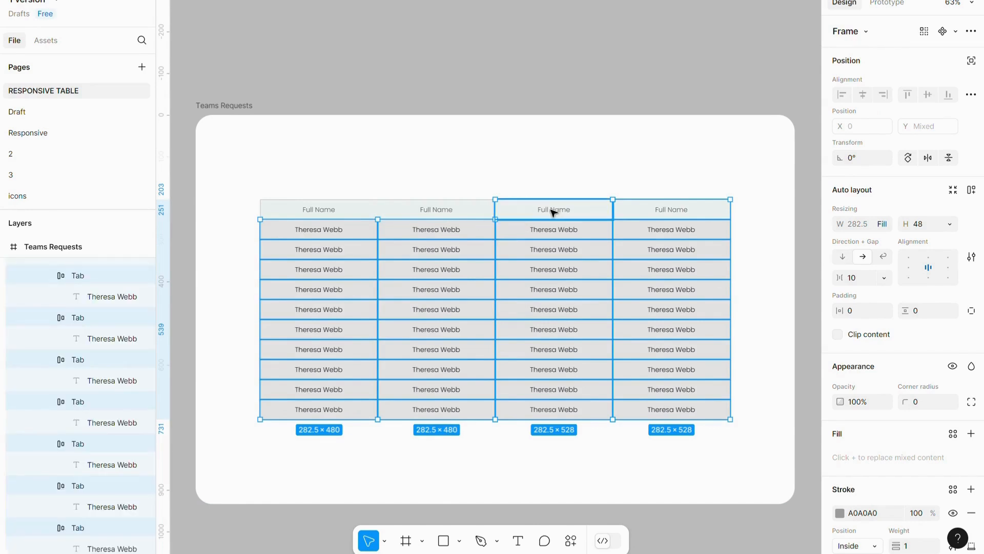
pyautogui.keyDown('shift'); pyautogui.click(527, 210); pyautogui.keyUp('shift')
pyautogui.keyDown('shift'); pyautogui.click(701, 209); pyautogui.keyUp('shift')
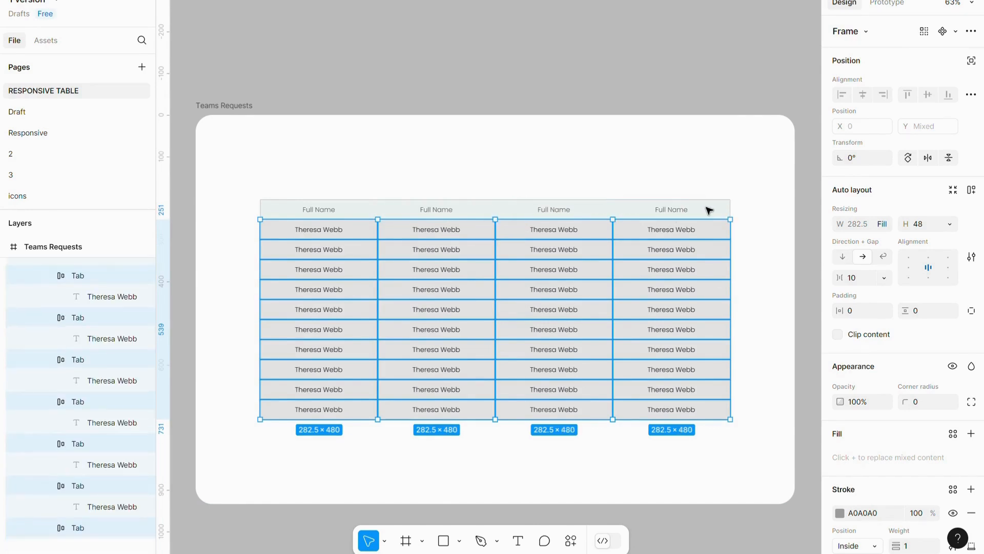
pyautogui.scroll(-3, 884, 439)
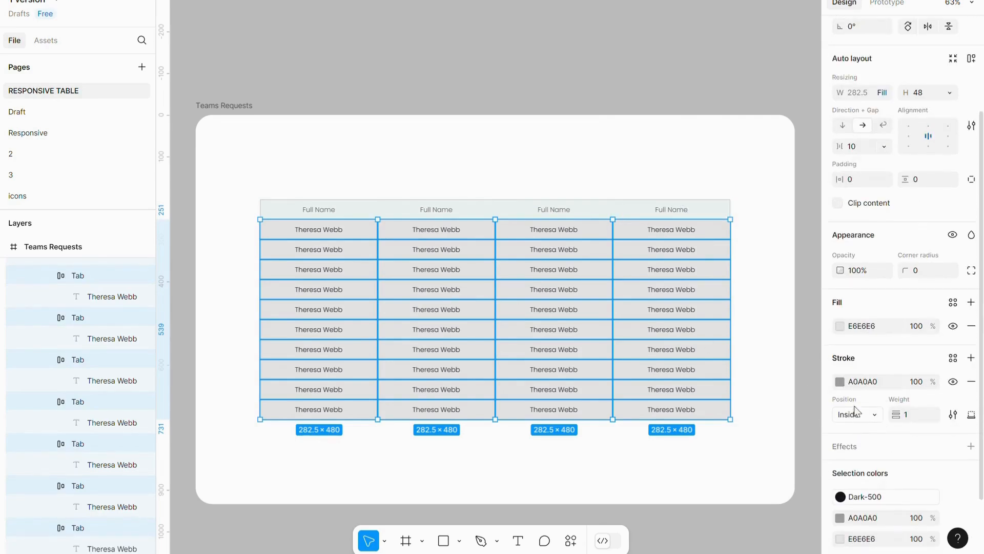
pyautogui.click(840, 326)
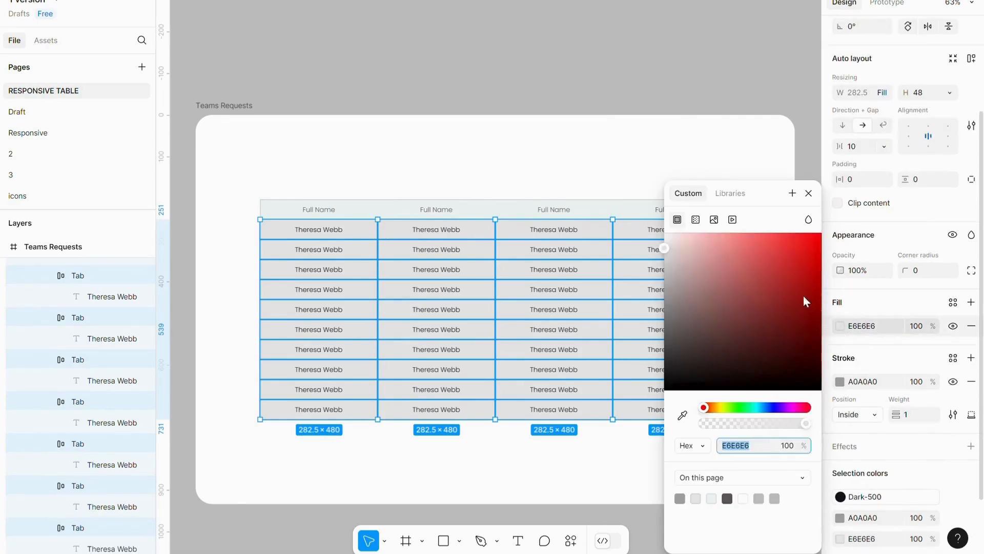
pyautogui.click(527, 123)
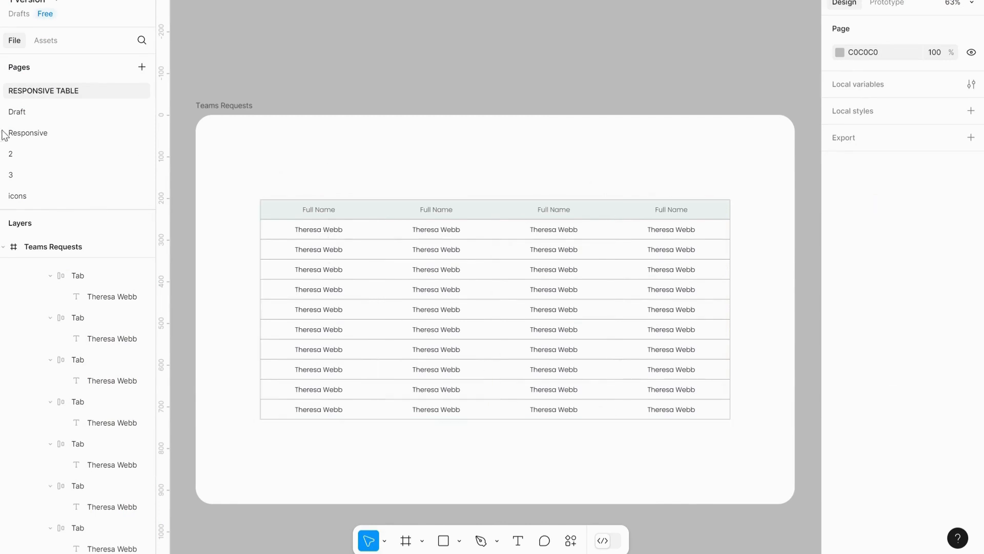
# Step: Narrow the Table frame to test its responsiveness, and undo the resize
pyautogui.click(343, 249)
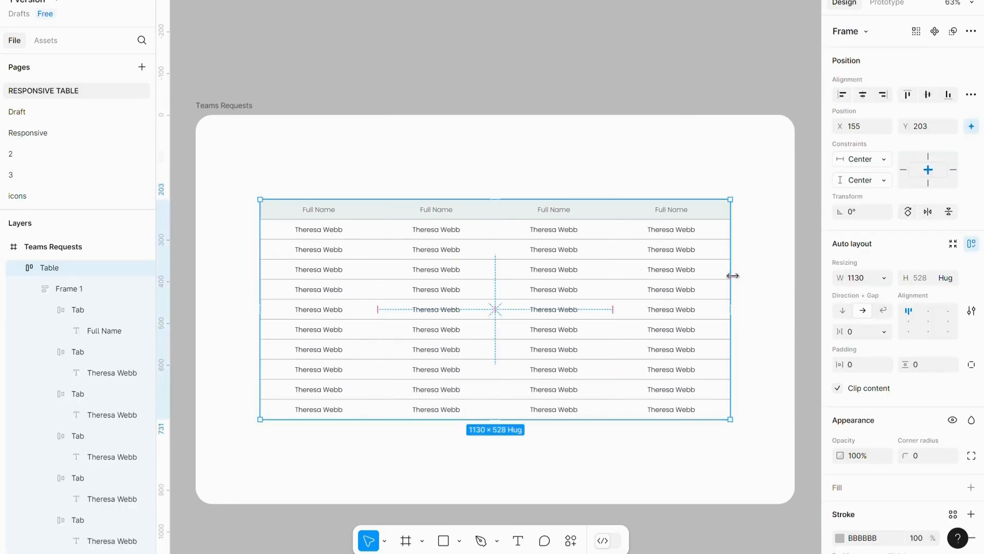
pyautogui.moveTo(730, 261); pyautogui.dragTo(585, 304)
pyautogui.hotkey('ctrl', 'z')
# Step: Search the assets for "profile" and place the Profile component before the name in the first column's first data Tab
pyautogui.click(46, 42)
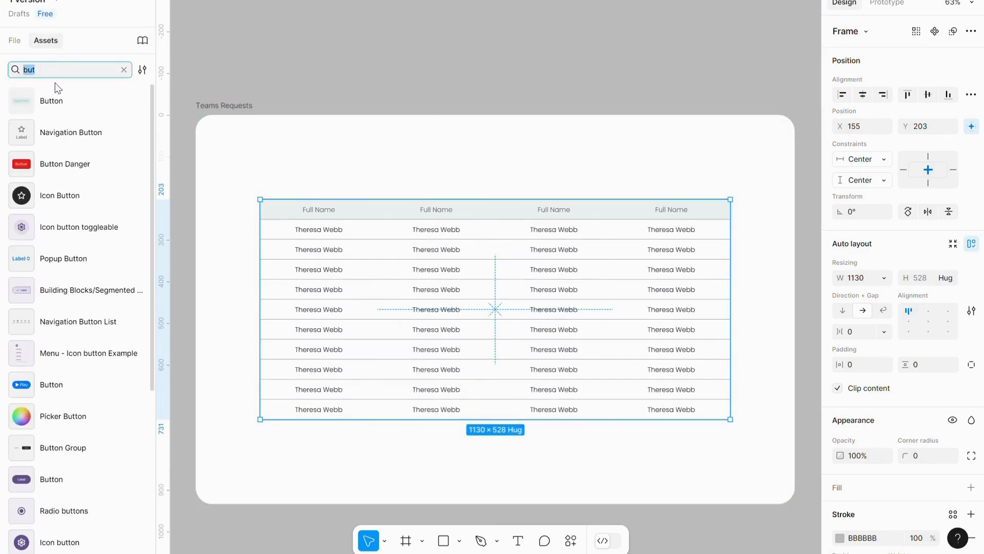
pyautogui.write('p')
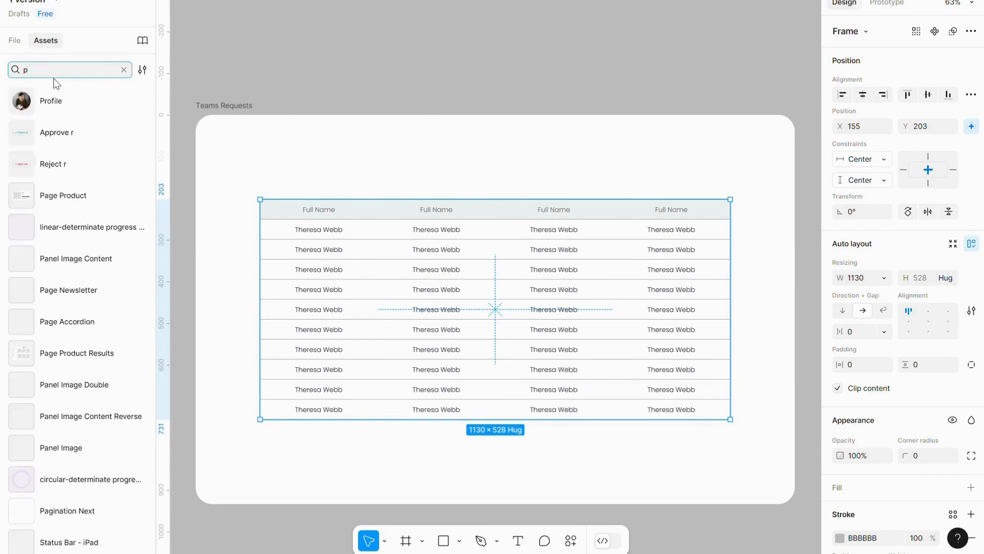
pyautogui.write('rofile')
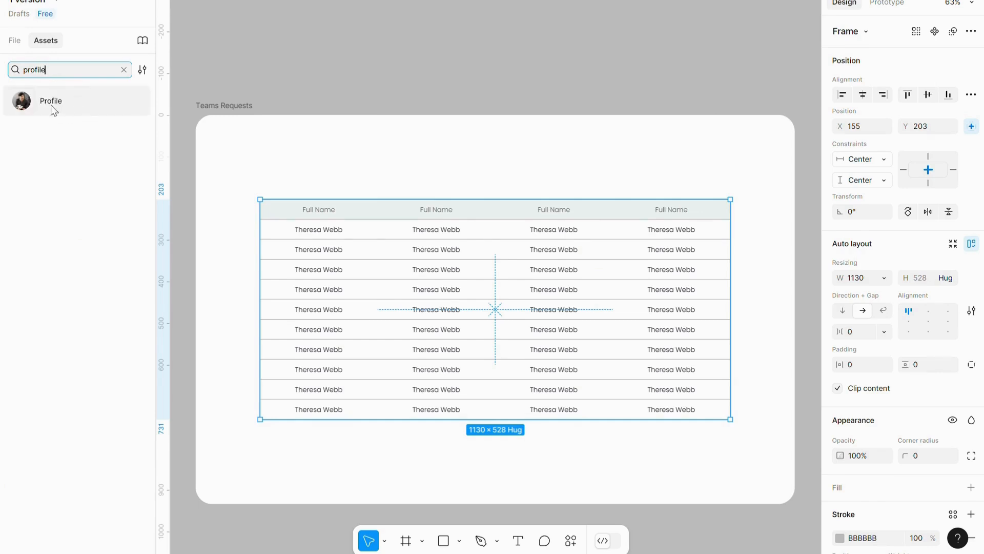
pyautogui.moveTo(153, 147); pyautogui.dragTo(277, 229)
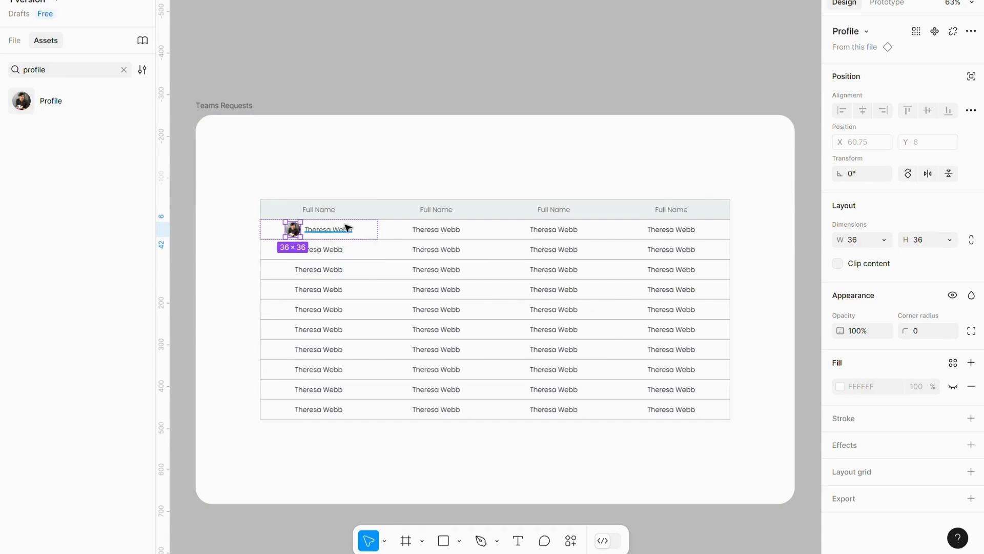
# Step: Paste the Profile component into the remaining nine data Tabs of the first column
pyautogui.click(335, 249)
pyautogui.hotkey('ctrl', 'v')
pyautogui.click(332, 273)
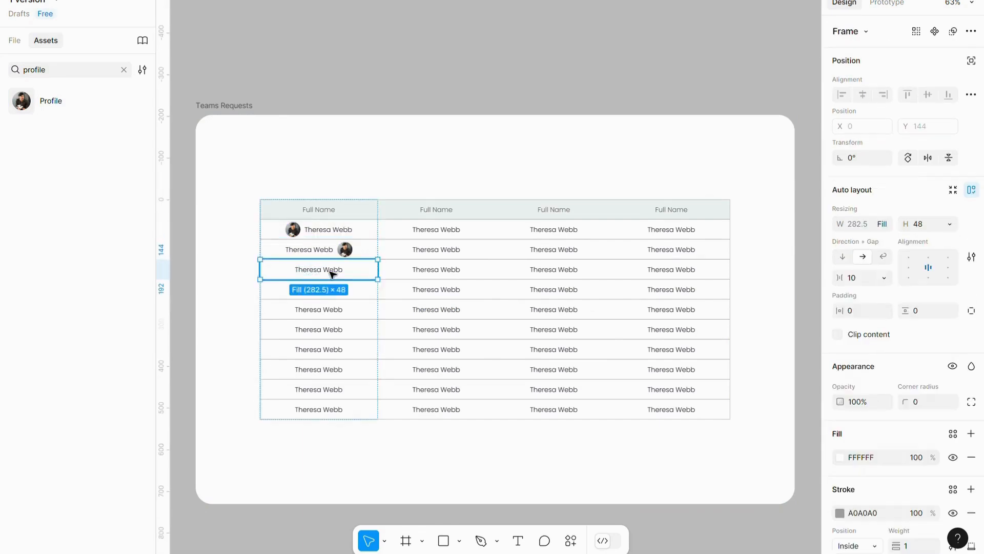
pyautogui.hotkey('ctrl', 'v')
pyautogui.click(321, 290)
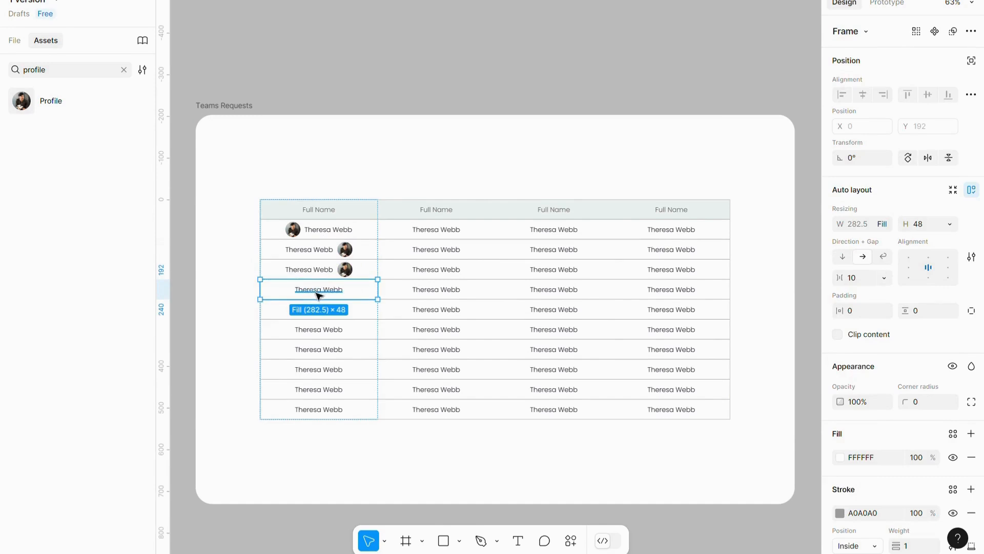
pyautogui.hotkey('ctrl', 'v')
pyautogui.click(320, 314)
pyautogui.hotkey('ctrl', 'v')
pyautogui.click(326, 331)
pyautogui.hotkey('ctrl', 'v')
pyautogui.click(321, 350)
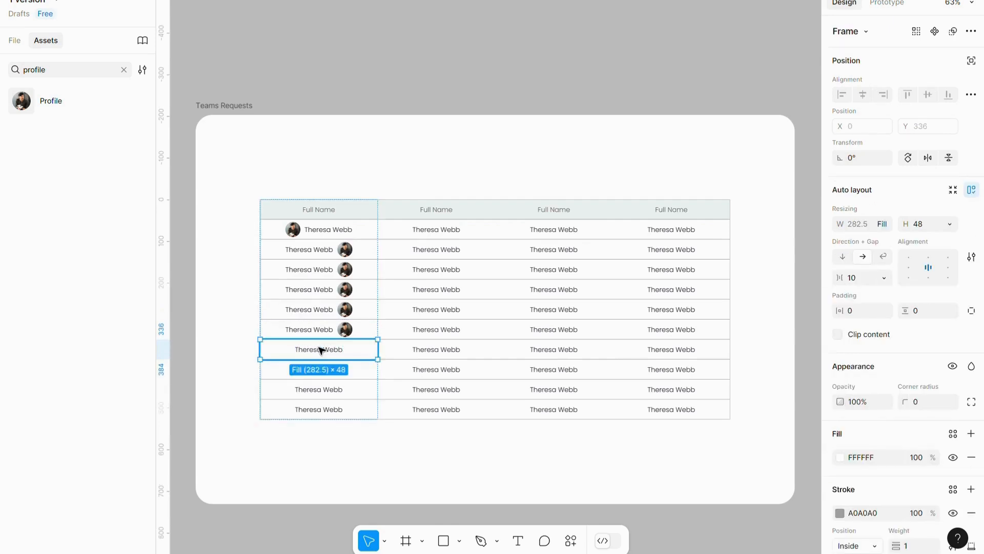
pyautogui.hotkey('ctrl', 'v')
pyautogui.click(320, 369)
pyautogui.hotkey('ctrl', 'v')
pyautogui.click(320, 390)
pyautogui.hotkey('ctrl', 'v')
pyautogui.click(311, 410)
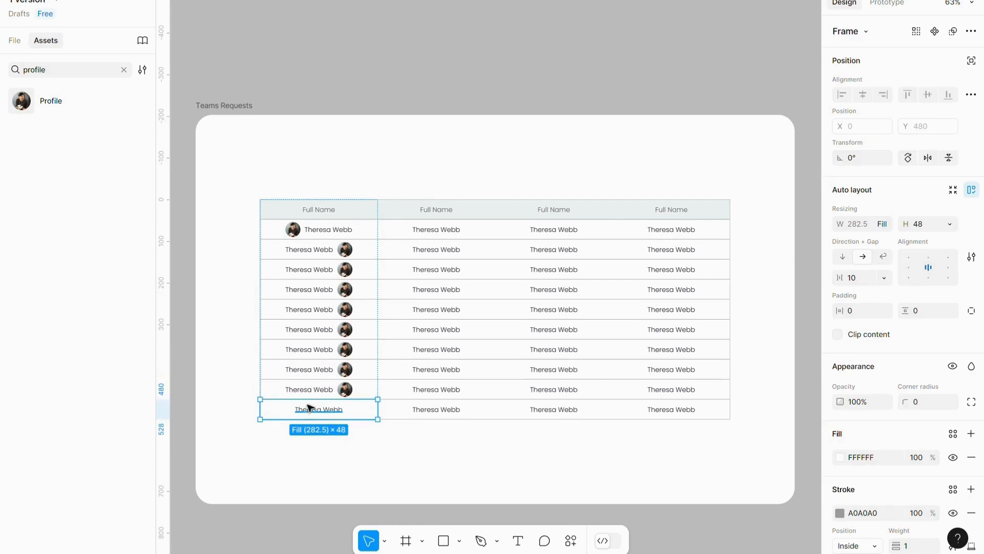
pyautogui.hotkey('ctrl', 'v')
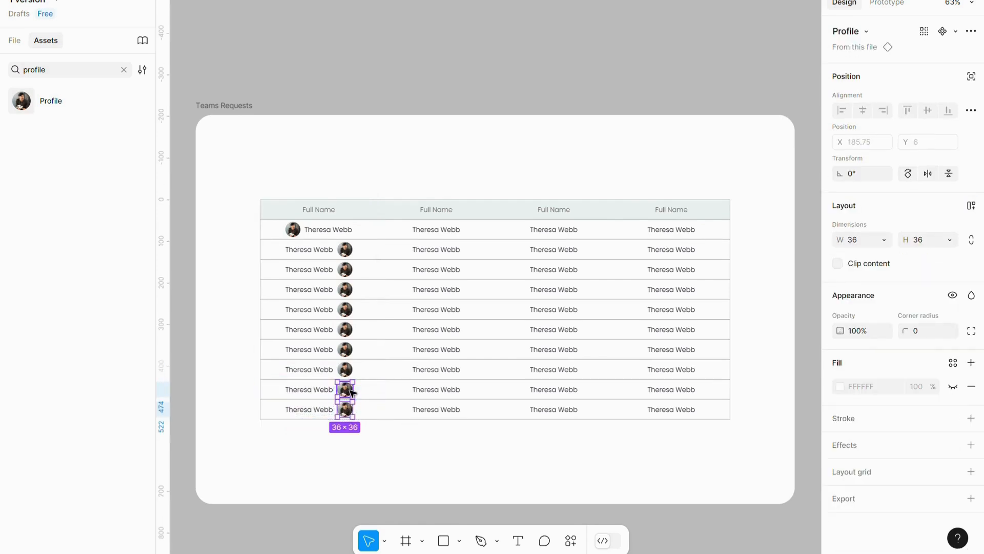
# Step: Move the nine pasted profile pictures in the first column before the names in their data Tabs
pyautogui.keyDown('shift'); pyautogui.doubleClick(349, 352); pyautogui.keyUp('shift')
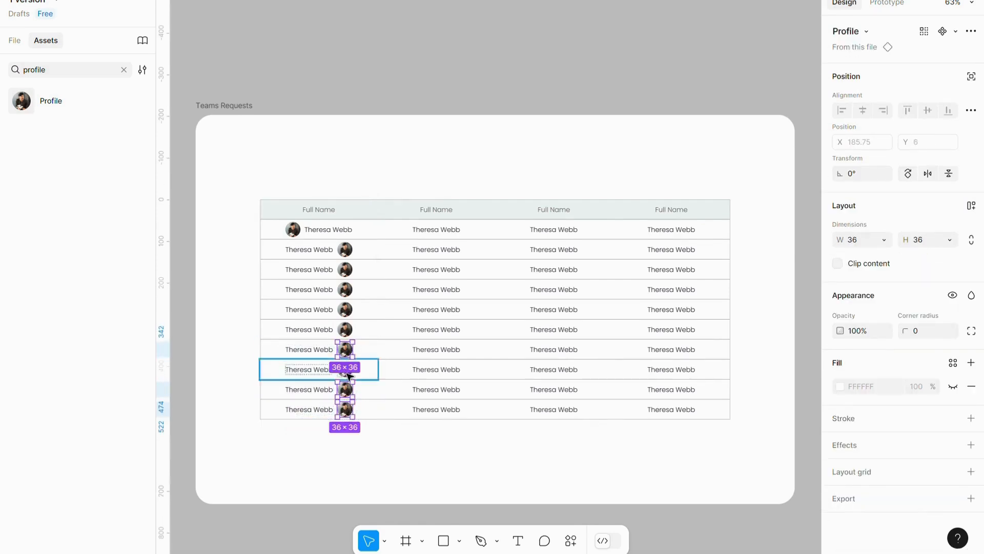
pyautogui.keyDown('shift'); pyautogui.doubleClick(345, 370); pyautogui.keyUp('shift')
pyautogui.keyDown('shift'); pyautogui.doubleClick(347, 330); pyautogui.keyUp('shift')
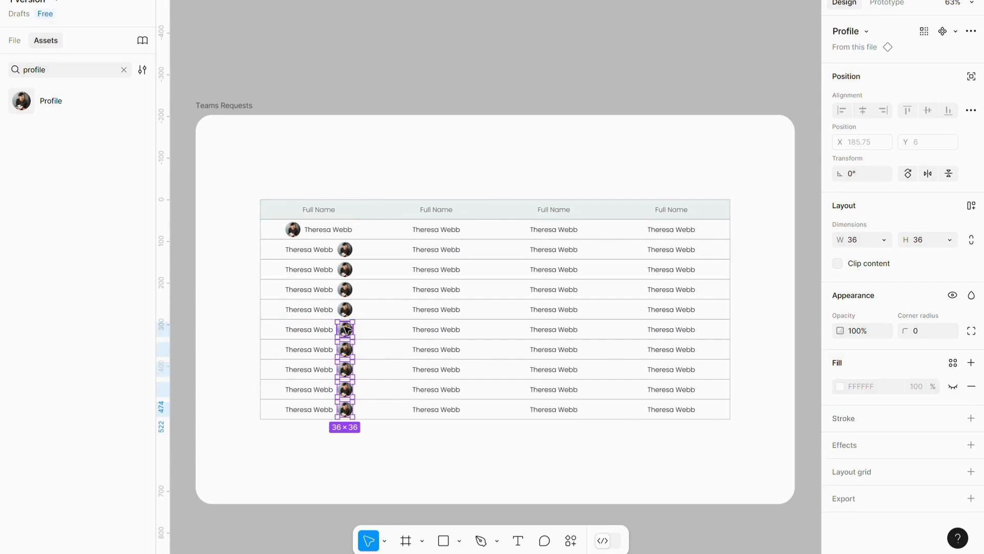
pyautogui.keyDown('shift'); pyautogui.doubleClick(345, 309); pyautogui.keyUp('shift')
pyautogui.keyDown('shift'); pyautogui.doubleClick(345, 289); pyautogui.keyUp('shift')
pyautogui.keyDown('shift'); pyautogui.doubleClick(347, 269); pyautogui.keyUp('shift')
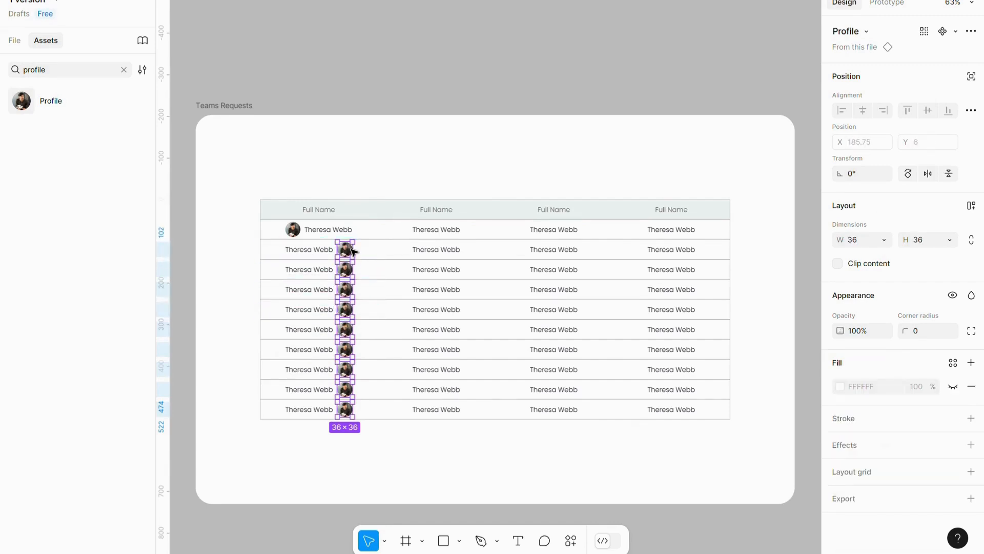
pyautogui.press('Left')
pyautogui.click(304, 146)
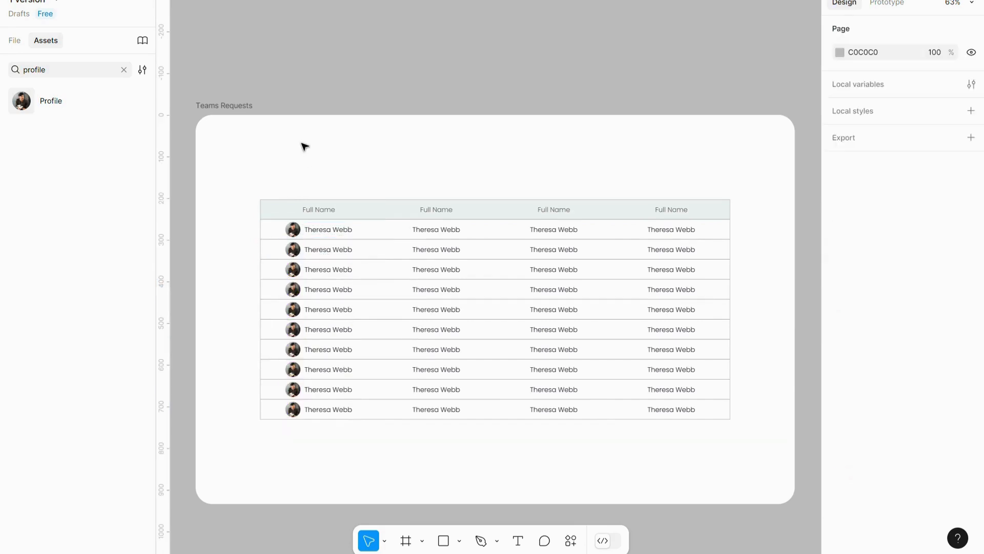
# Step: Give the first column's first data Tab a fixed width, left-align its content vertically centered, and increase its horizontal padding
pyautogui.doubleClick(303, 232)
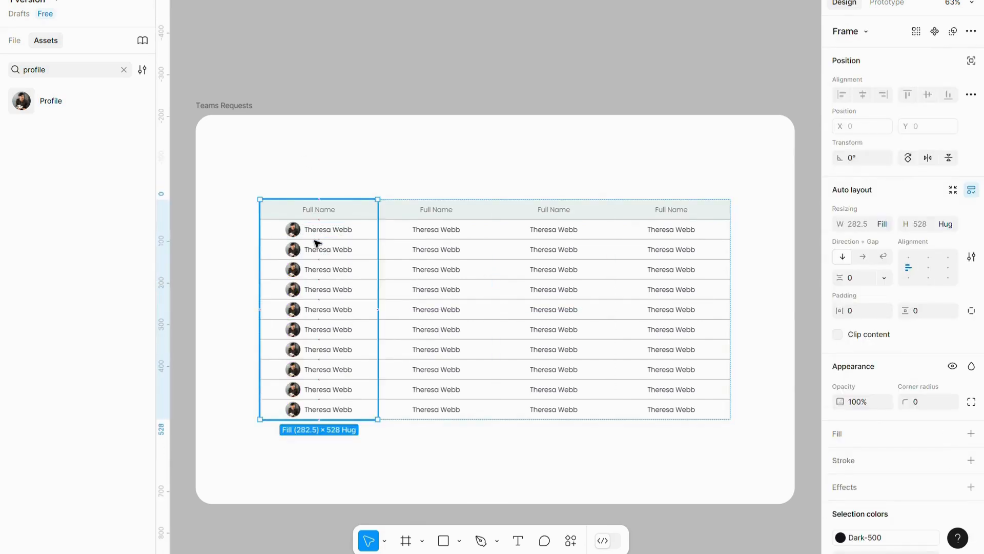
pyautogui.click(304, 232)
pyautogui.click(885, 225)
pyautogui.click(885, 229)
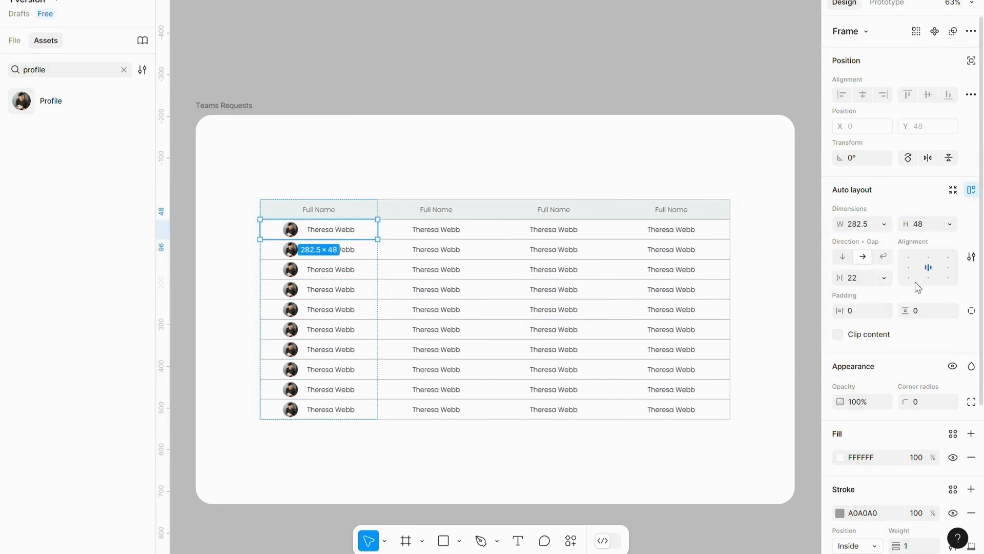
pyautogui.click(909, 267)
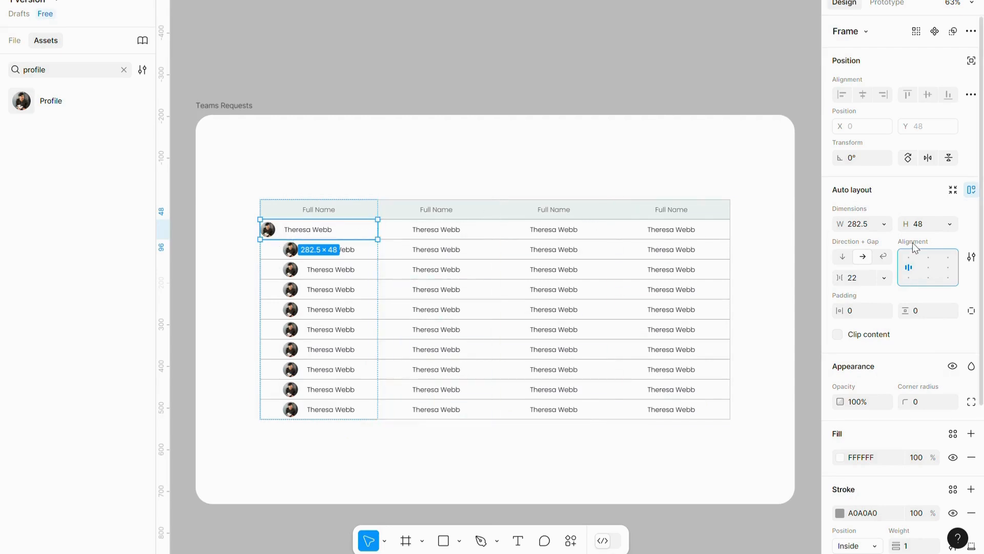
pyautogui.moveTo(840, 310); pyautogui.dragTo(857, 306)
pyautogui.click(535, 147)
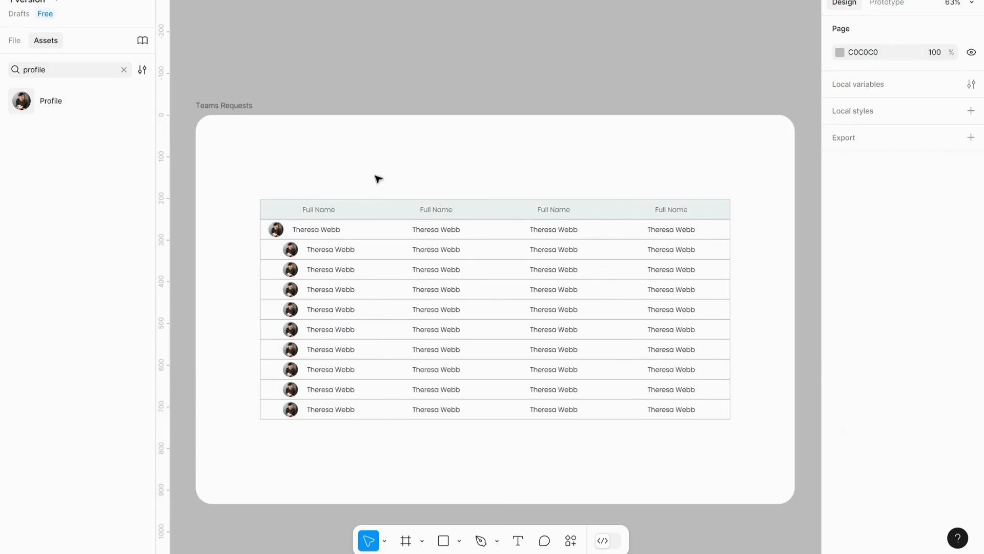
# Step: Left-align the content of the remaining nine data Tabs in the first column and set their horizontal padding to 20
pyautogui.click(298, 249)
pyautogui.doubleClick(297, 250)
pyautogui.doubleClick(297, 249)
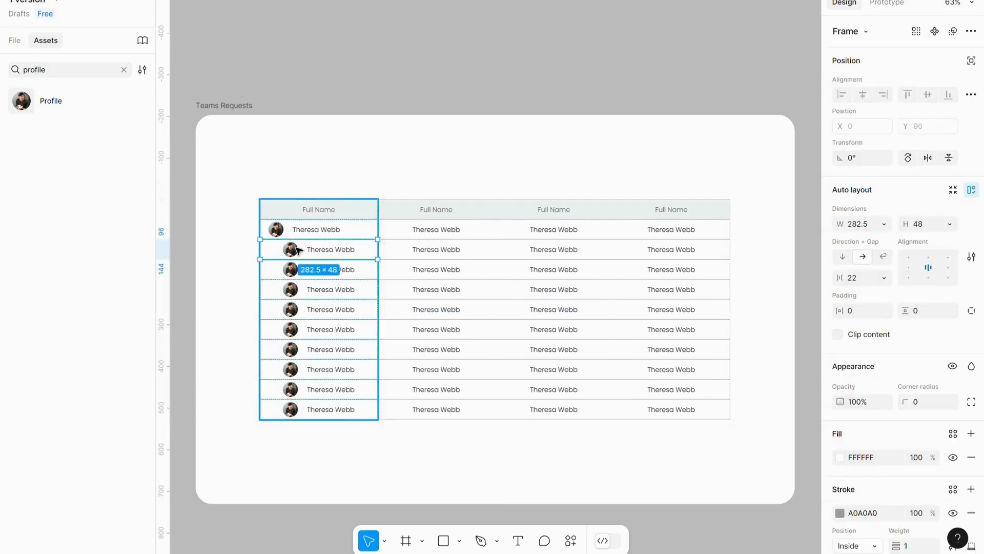
pyautogui.keyDown('shift'); pyautogui.click(296, 271); pyautogui.keyUp('shift')
pyautogui.keyDown('shift'); pyautogui.click(297, 290); pyautogui.keyUp('shift')
pyautogui.keyDown('shift'); pyautogui.click(296, 310); pyautogui.keyUp('shift')
pyautogui.keyDown('shift'); pyautogui.click(296, 330); pyautogui.keyUp('shift')
pyautogui.keyDown('shift'); pyautogui.click(295, 350); pyautogui.keyUp('shift')
pyautogui.keyDown('shift'); pyautogui.click(293, 370); pyautogui.keyUp('shift')
pyautogui.keyDown('shift'); pyautogui.click(292, 389); pyautogui.keyUp('shift')
pyautogui.keyDown('shift'); pyautogui.click(290, 409); pyautogui.keyUp('shift')
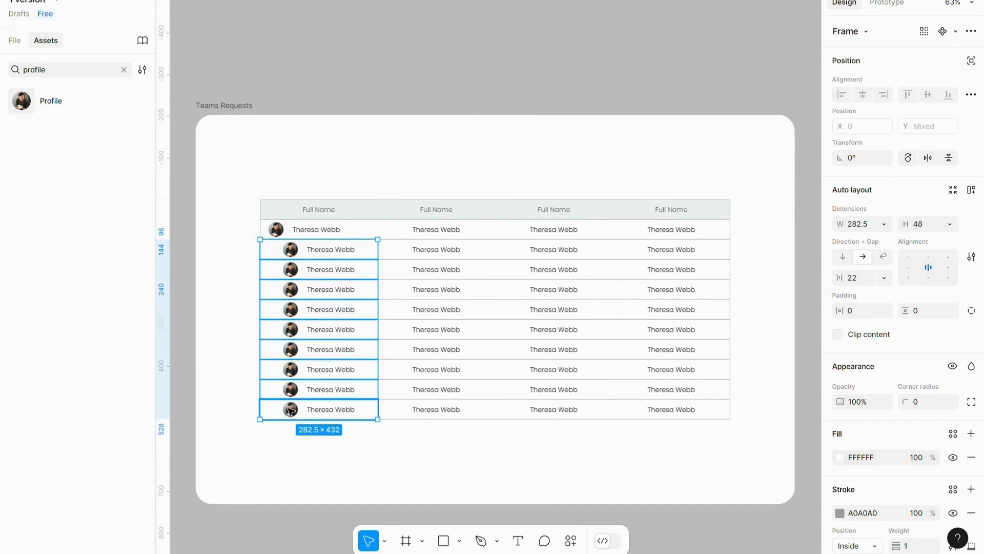
pyautogui.click(887, 225)
pyautogui.click(873, 225)
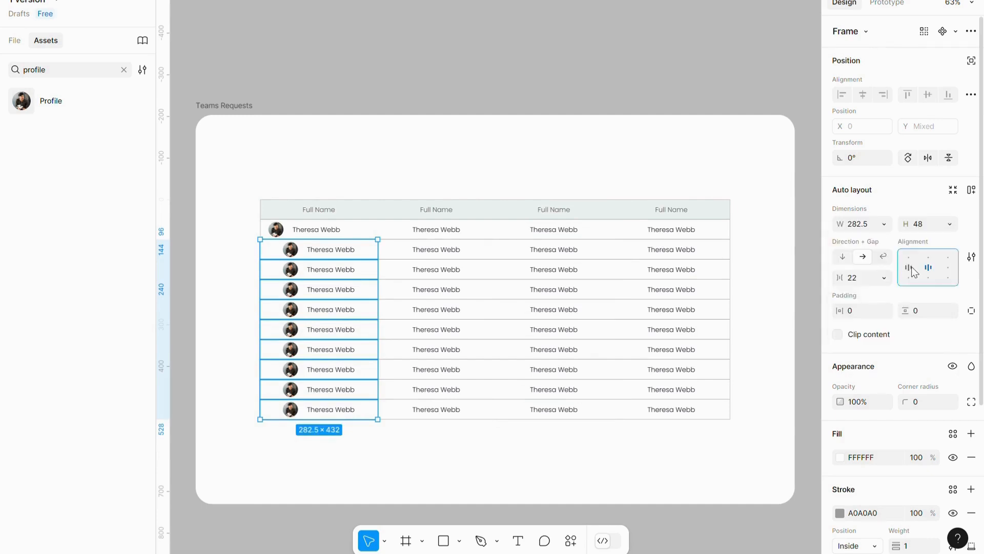
pyautogui.click(907, 268)
pyautogui.click(856, 310)
pyautogui.write('20')
pyautogui.click(547, 99)
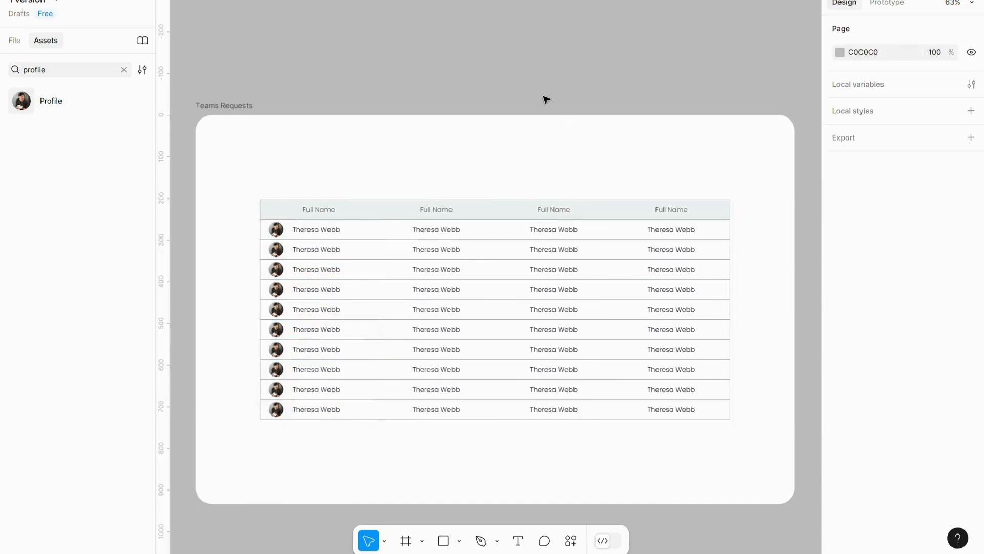
# Step: Change the second column's header text to "Start Date"
pyautogui.click(446, 210)
pyautogui.doubleClick(445, 210)
pyautogui.doubleClick(445, 210)
pyautogui.doubleClick(445, 210)
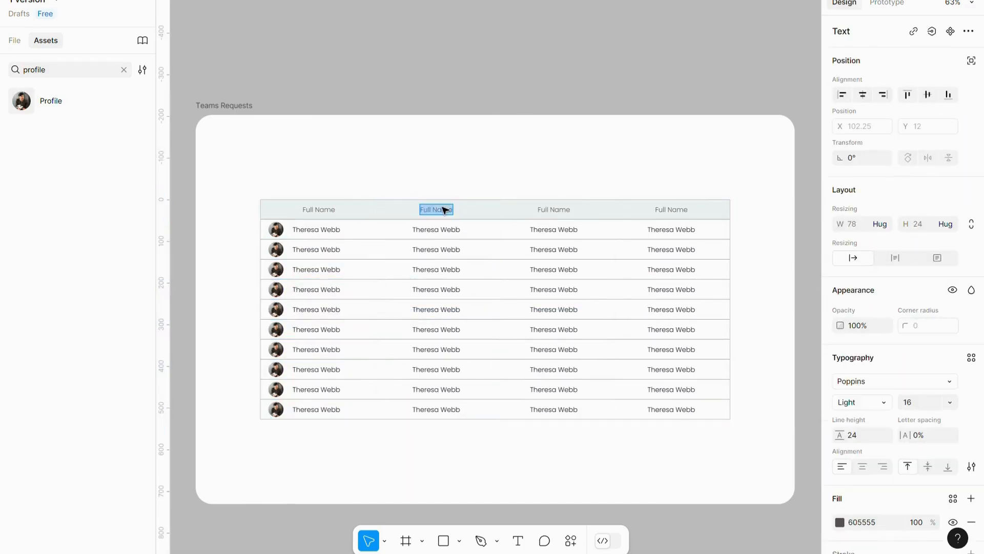
pyautogui.write('Start Date')
pyautogui.press('BackSpace')
pyautogui.write('e')
pyautogui.press('Escape')
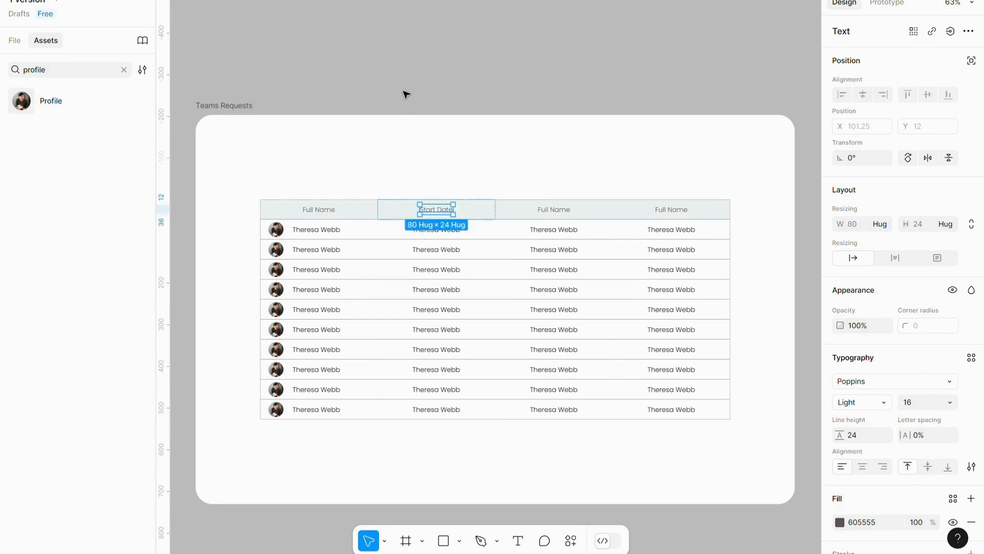
pyautogui.click(405, 94)
# Step: Replace the name in the Start Date column's first data Tab with 2025-03-01
pyautogui.scroll(-2, 417, 95)
pyautogui.click(429, 202)
pyautogui.doubleClick(429, 202)
pyautogui.doubleClick(428, 203)
pyautogui.doubleClick(428, 203)
pyautogui.press('BackSpace')
pyautogui.write('2025')
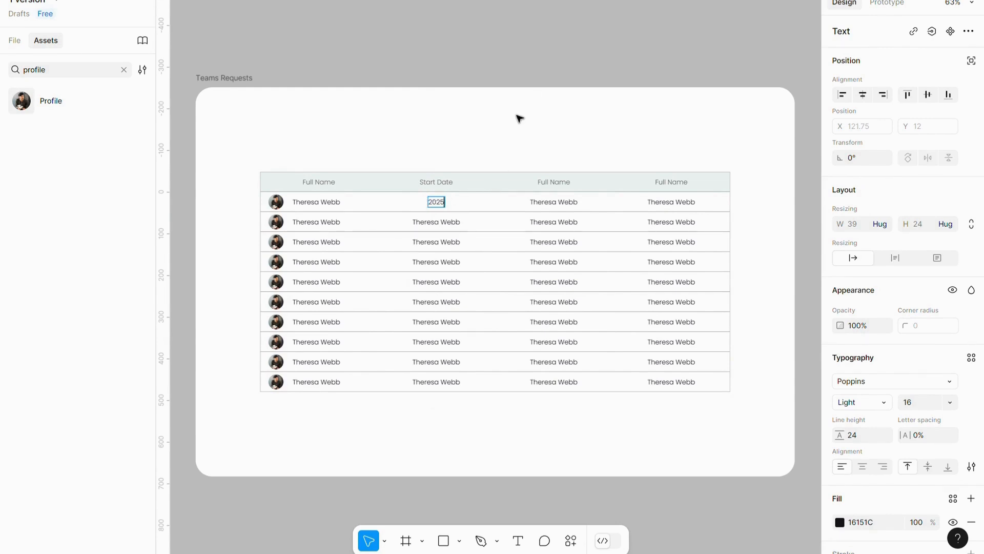
pyautogui.write('-03-01')
pyautogui.press('Escape')
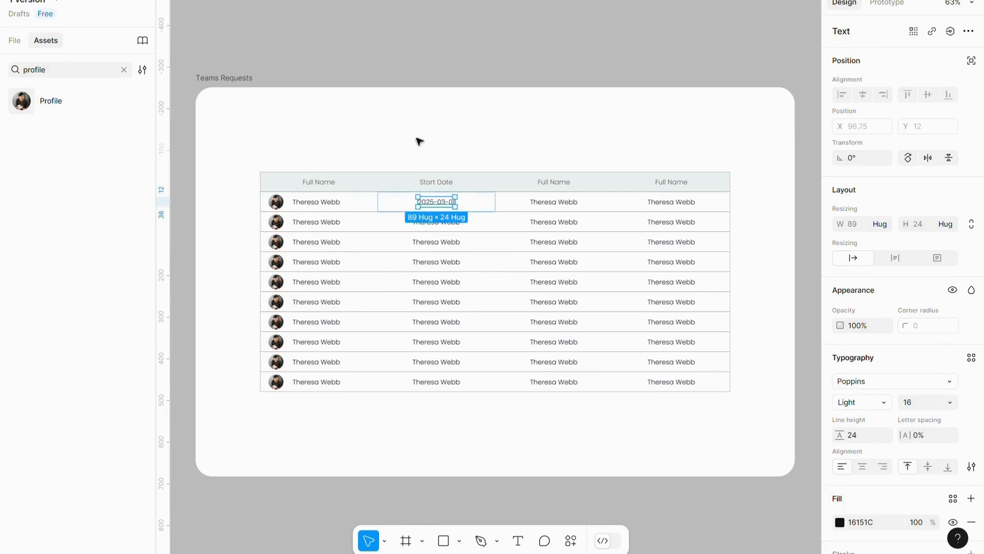
# Step: Copy the date text 2025-03-01 into the remaining nine data Tabs of the Start Date column
pyautogui.doubleClick(439, 203)
pyautogui.hotkey('ctrl', 'c')
pyautogui.press('Escape')
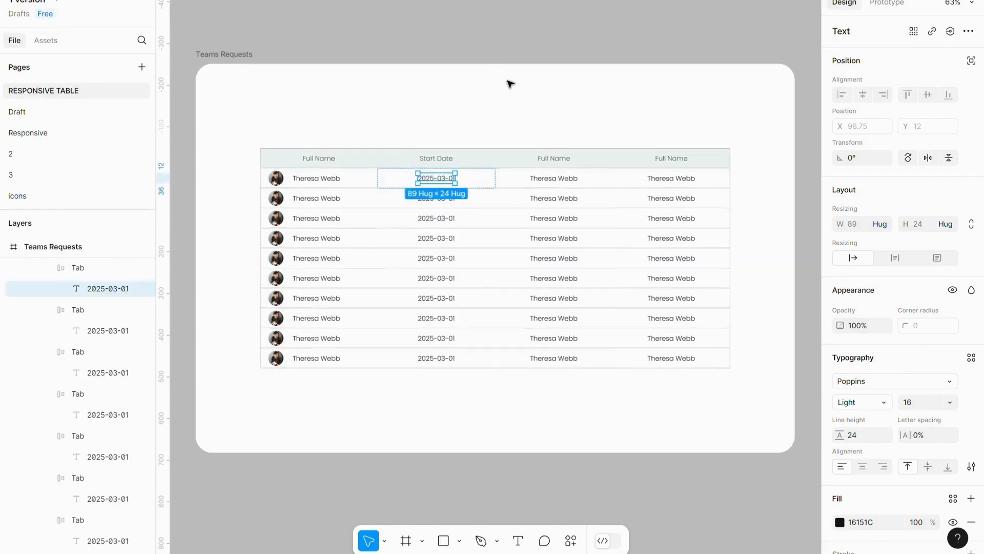
# Step: Change the third column's header text to "End Date"
pyautogui.click(554, 160)
pyautogui.doubleClick(554, 160)
pyautogui.doubleClick(552, 161)
pyautogui.write('E')
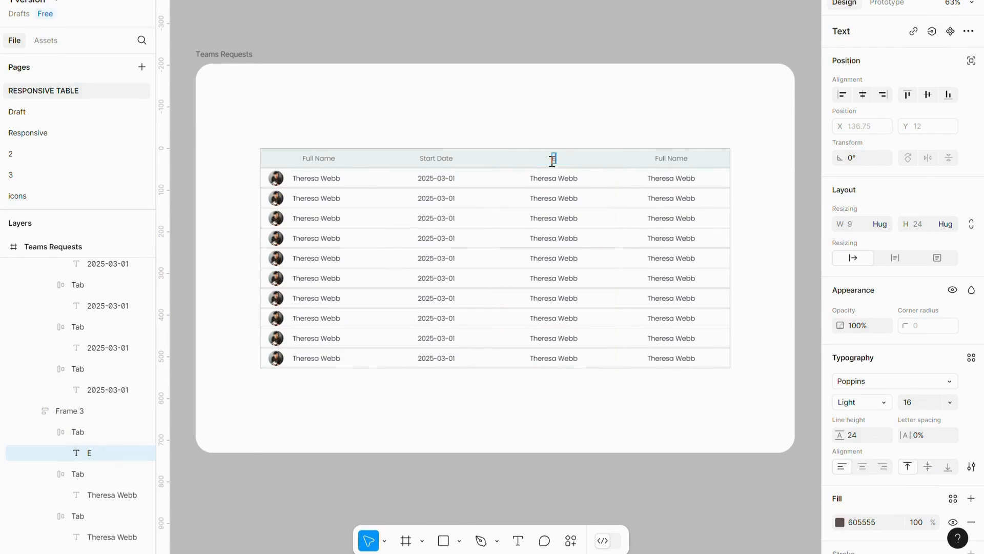
pyautogui.write('nd Date')
# Step: Replace the names in the End Date column's data Tabs with the copied date 2025-03-01
pyautogui.click(562, 180)
pyautogui.doubleClick(562, 181)
pyautogui.click(558, 180)
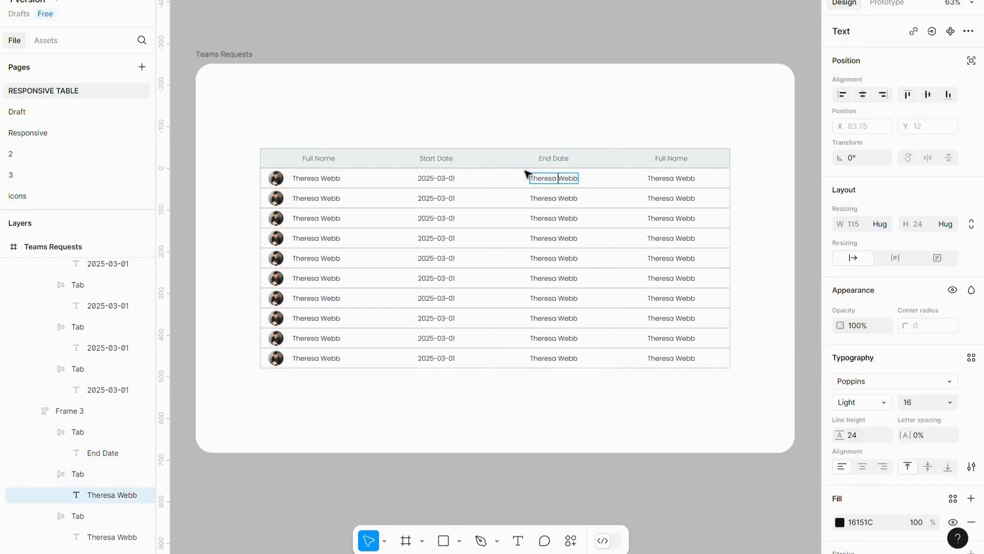
pyautogui.moveTo(534, 181); pyautogui.dragTo(598, 198)
pyautogui.press('BackSpace')
pyautogui.hotkey('ctrl', 'v')
pyautogui.press('Escape')
pyautogui.click(653, 118)
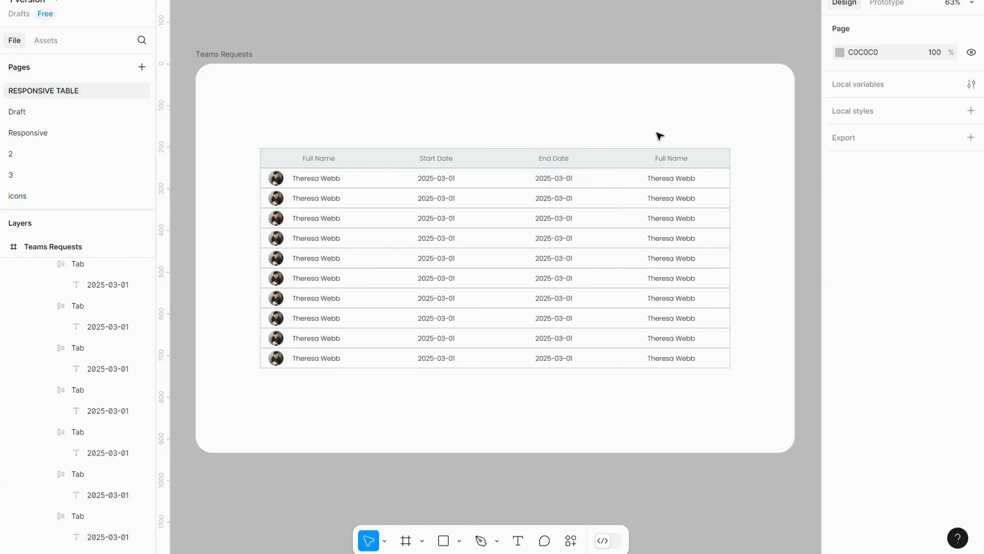
# Step: Change the fourth column's header text to "Status"
pyautogui.doubleClick(670, 160)
pyautogui.doubleClick(670, 160)
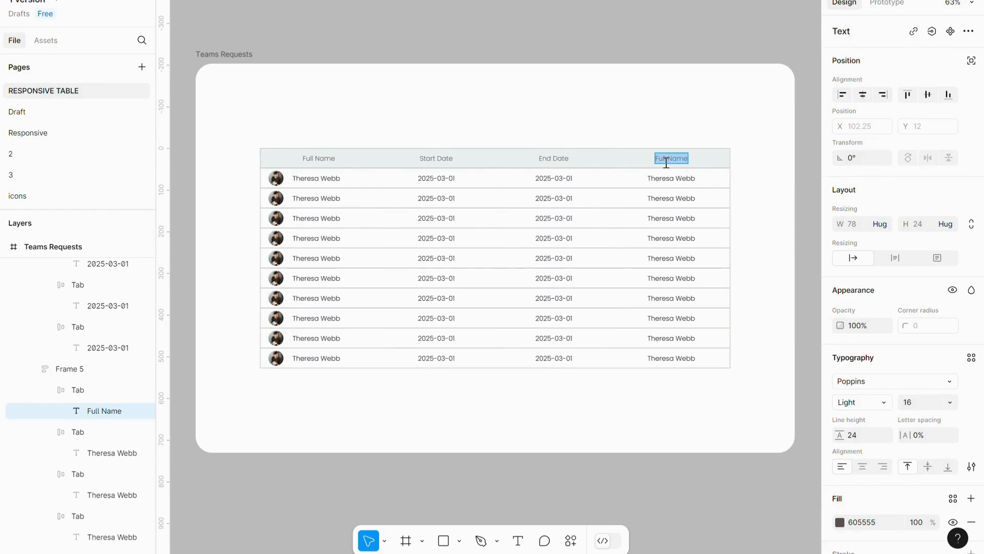
pyautogui.write('Status')
pyautogui.press('Escape')
pyautogui.click(474, 84)
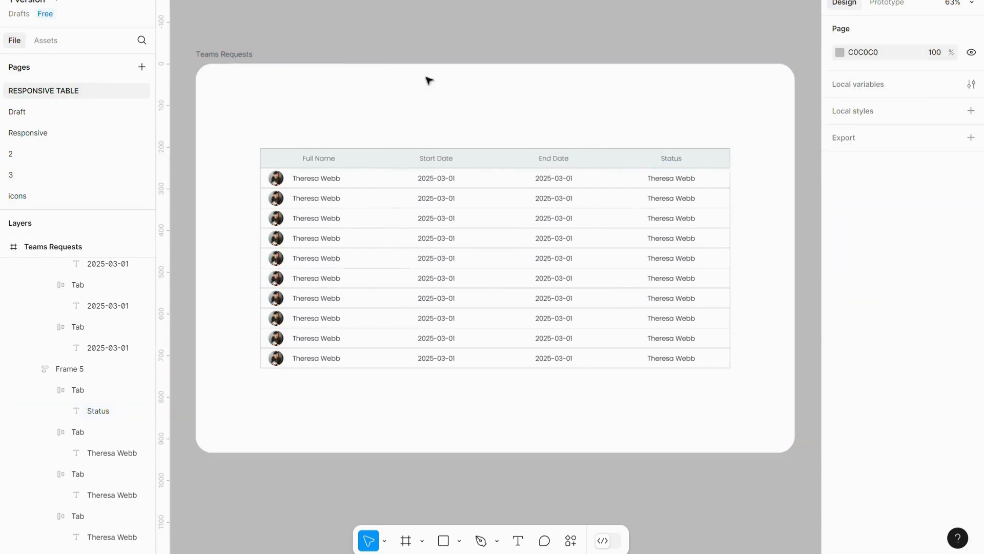
# Step: Search the assets for "date" and place the Date component before the date in the Start Date column's first data Tab
pyautogui.click(41, 42)
pyautogui.write('date')
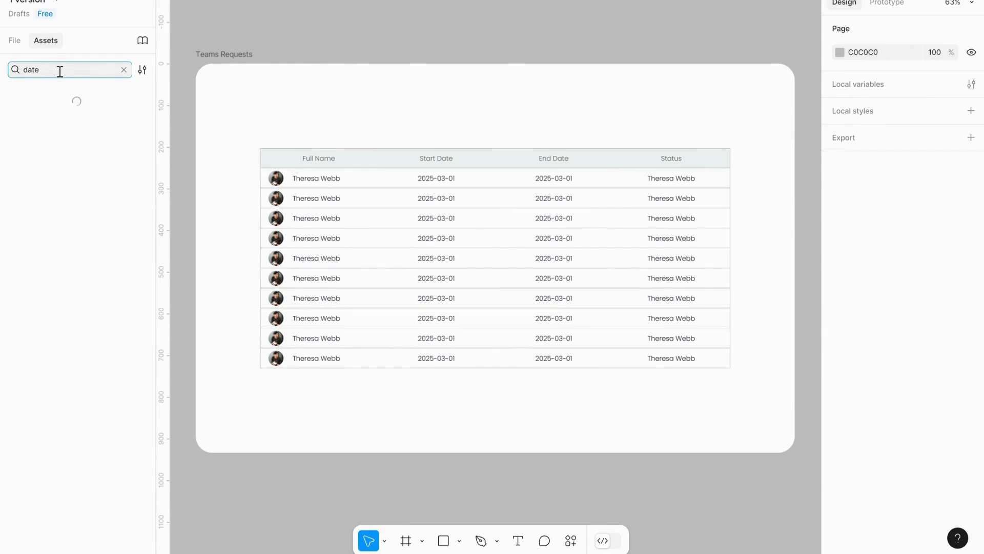
pyautogui.moveTo(61, 109)
pyautogui.mouseDown()
pyautogui.moveTo(193, 101)
pyautogui.moveTo(341, 107)
pyautogui.moveTo(376, 119)
pyautogui.moveTo(342, 106)
pyautogui.moveTo(413, 178)
pyautogui.mouseUp()
pyautogui.click(440, 124)
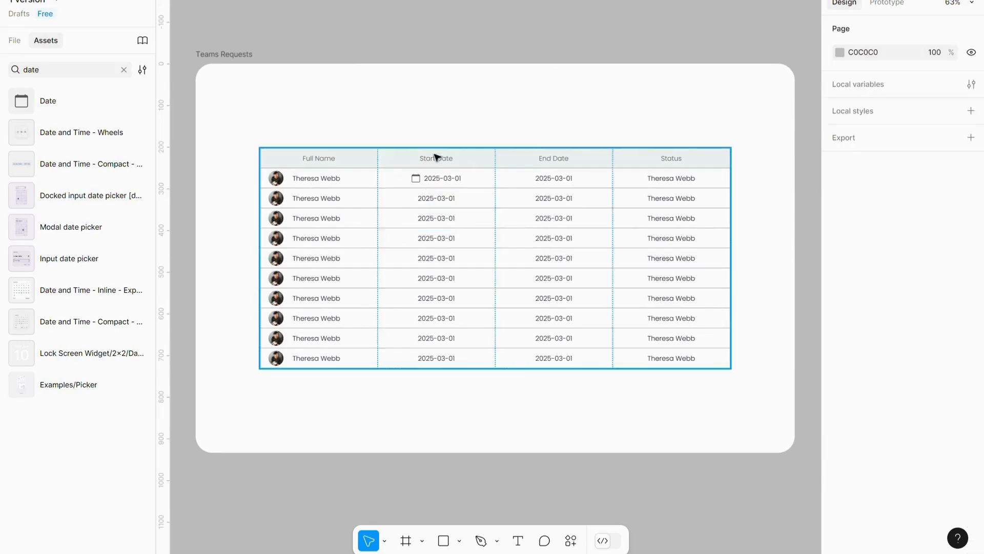
# Step: Copy the Date icon into the remaining nine data Tabs of the Start Date column
pyautogui.doubleClick(416, 176)
pyautogui.doubleClick(416, 177)
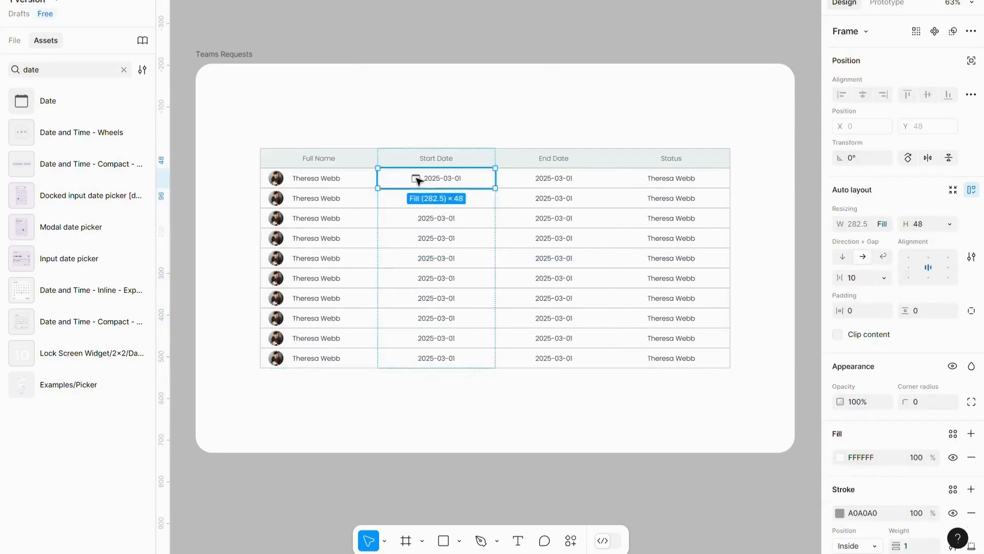
pyautogui.doubleClick(416, 177)
pyautogui.hotkey('ctrl', 'c')
pyautogui.click(437, 201)
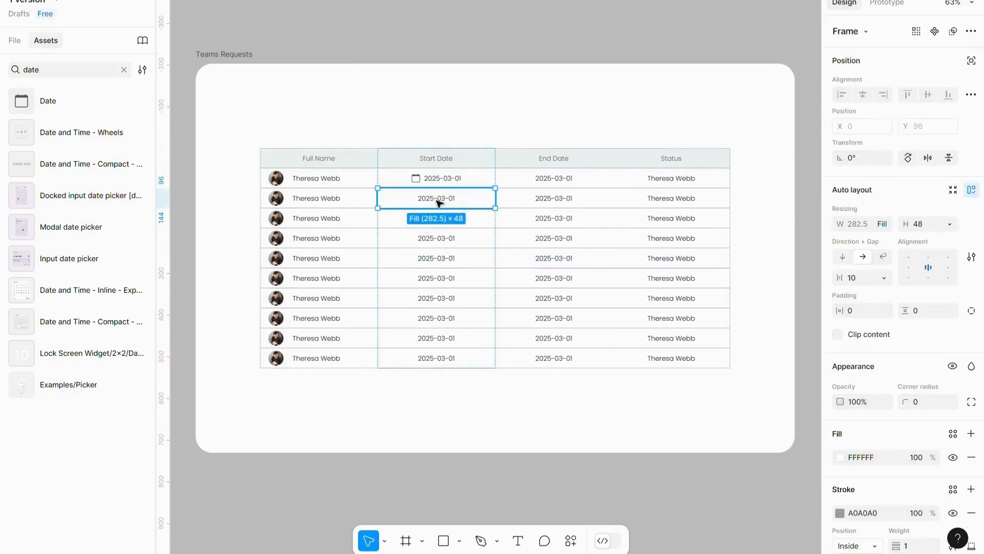
pyautogui.hotkey('ctrl', 'v')
pyautogui.click(437, 221)
pyautogui.hotkey('ctrl', 'v')
pyautogui.click(439, 242)
pyautogui.hotkey('ctrl', 'v')
pyautogui.click(442, 261)
pyautogui.hotkey('ctrl', 'v')
pyautogui.click(440, 280)
pyautogui.hotkey('ctrl', 'v')
pyautogui.click(438, 301)
pyautogui.click(440, 301)
pyautogui.click(441, 298)
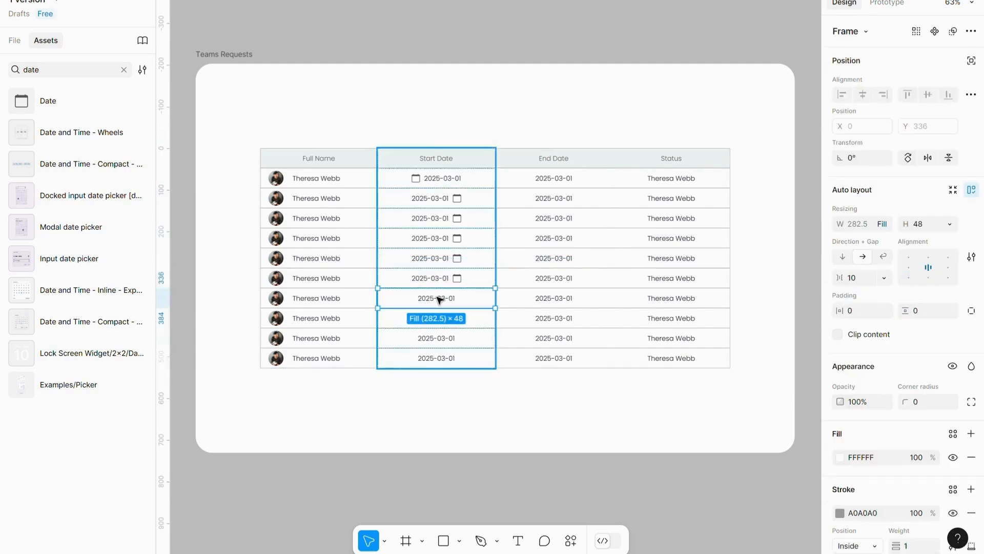
pyautogui.hotkey('ctrl', 'v')
pyautogui.click(440, 314)
pyautogui.hotkey('ctrl', 'v')
pyautogui.click(437, 336)
pyautogui.hotkey('ctrl', 'v')
pyautogui.click(432, 358)
pyautogui.hotkey('ctrl', 'v')
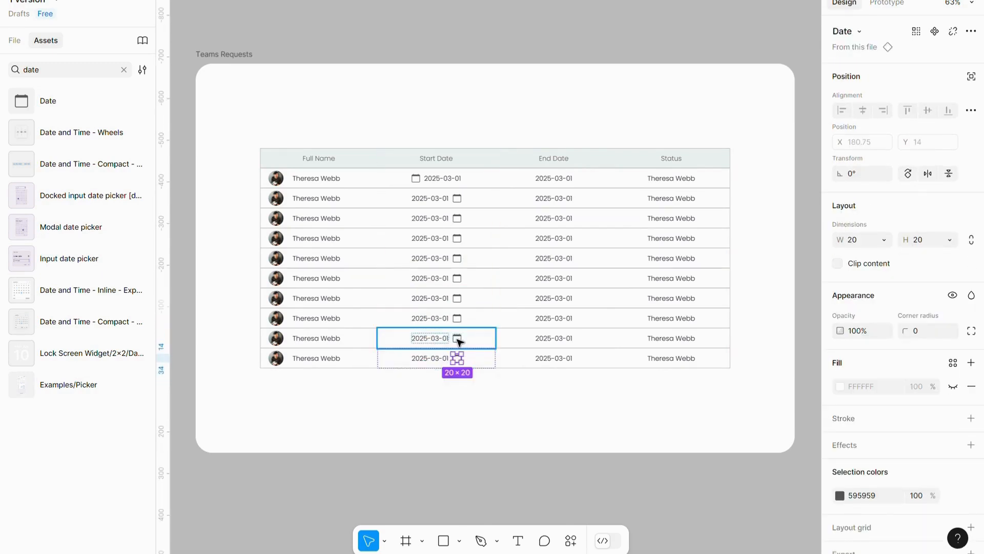
# Step: Move the nine pasted Date icons before the dates in their Start Date data Tabs
pyautogui.keyDown('shift'); pyautogui.click(458, 338); pyautogui.keyUp('shift')
pyautogui.keyDown('shift'); pyautogui.click(457, 318); pyautogui.keyUp('shift')
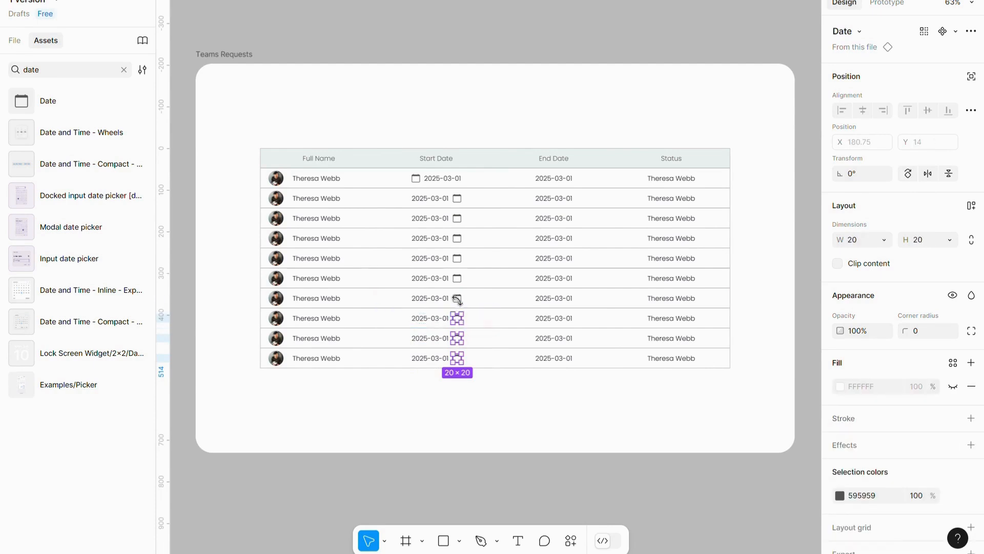
pyautogui.keyDown('shift'); pyautogui.click(457, 298); pyautogui.keyUp('shift')
pyautogui.keyDown('shift'); pyautogui.click(460, 278); pyautogui.keyUp('shift')
pyautogui.keyDown('shift'); pyautogui.click(460, 256); pyautogui.keyUp('shift')
pyautogui.keyDown('shift'); pyautogui.click(459, 256); pyautogui.keyUp('shift')
pyautogui.keyDown('shift'); pyautogui.click(457, 257); pyautogui.keyUp('shift')
pyautogui.keyDown('shift'); pyautogui.click(460, 237); pyautogui.keyUp('shift')
pyautogui.keyDown('shift'); pyautogui.doubleClick(460, 218); pyautogui.keyUp('shift')
pyautogui.keyDown('shift'); pyautogui.doubleClick(461, 197); pyautogui.keyUp('shift')
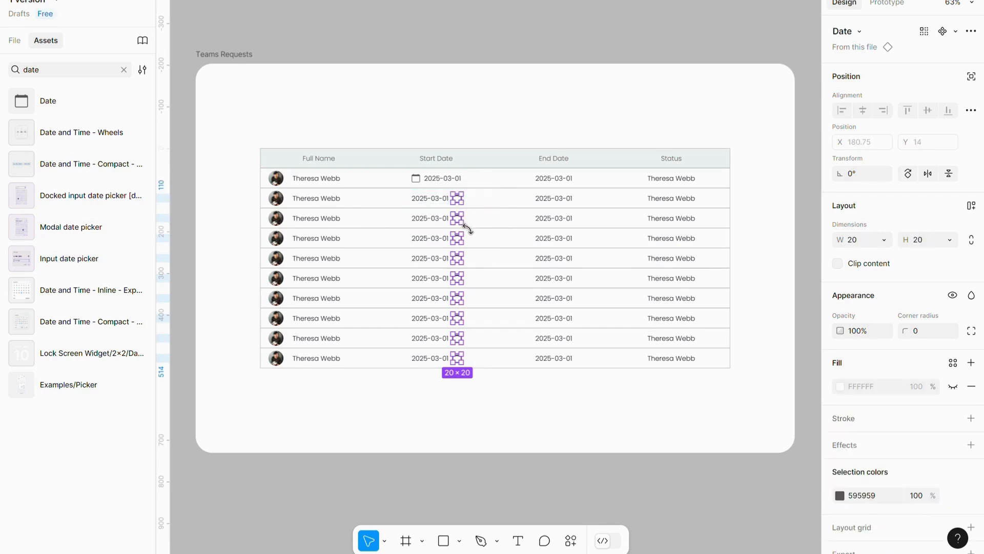
pyautogui.click(450, 79)
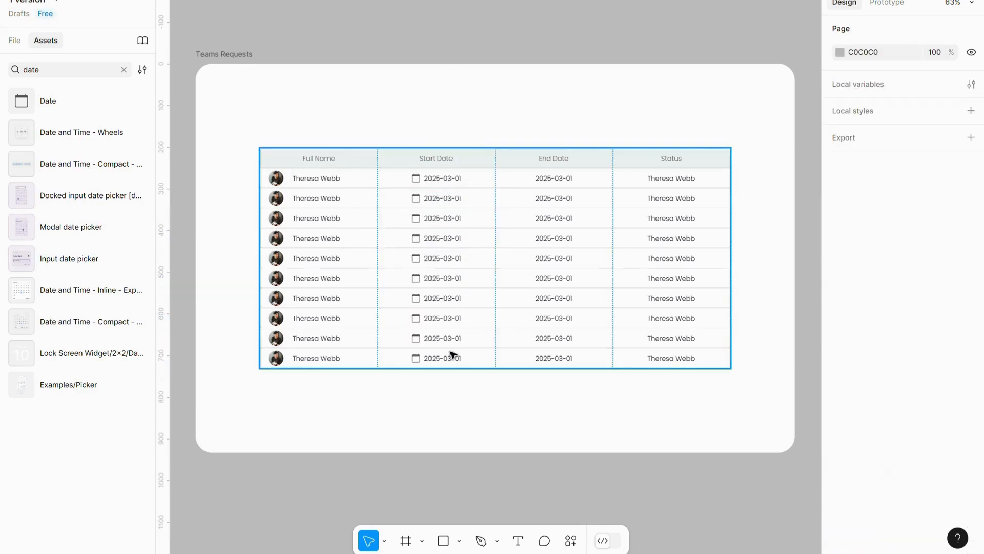
# Step: Search the assets for "table" and place the Table Status component before the name in the Status column's first data Tab
pyautogui.doubleClick(53, 71)
pyautogui.write('tabl')
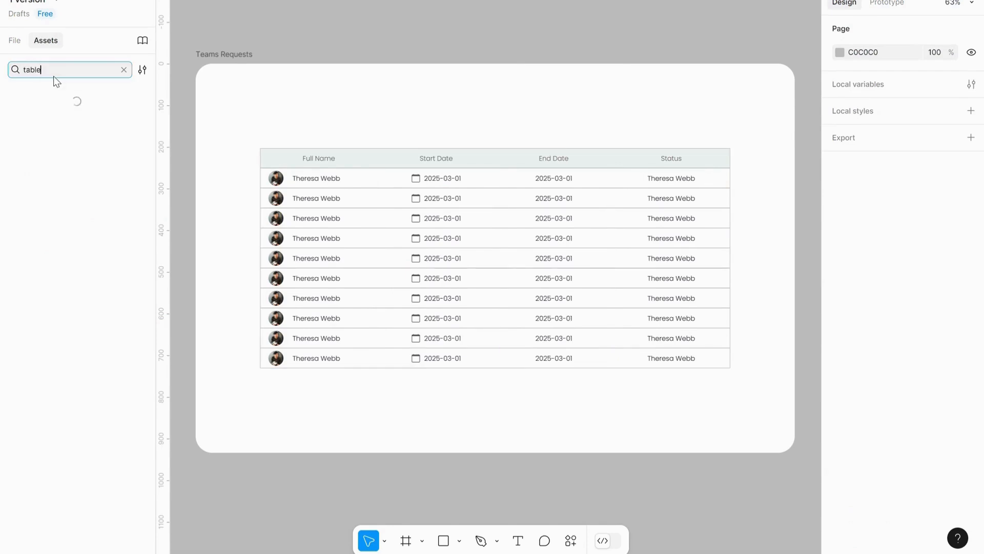
pyautogui.moveTo(59, 102); pyautogui.dragTo(390, 50)
pyautogui.click(123, 71)
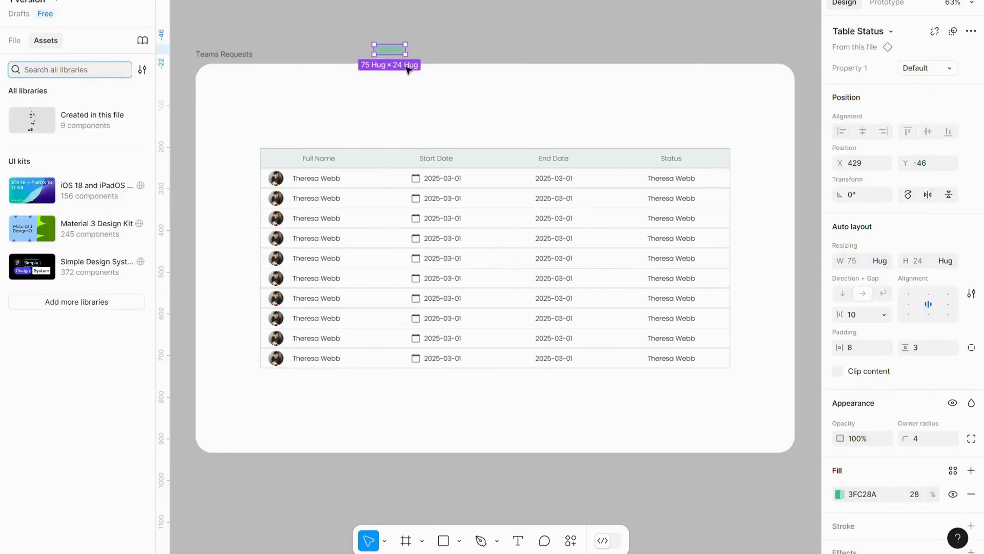
pyautogui.scroll(1, 403, 63)
pyautogui.moveTo(400, 72); pyautogui.dragTo(686, 226)
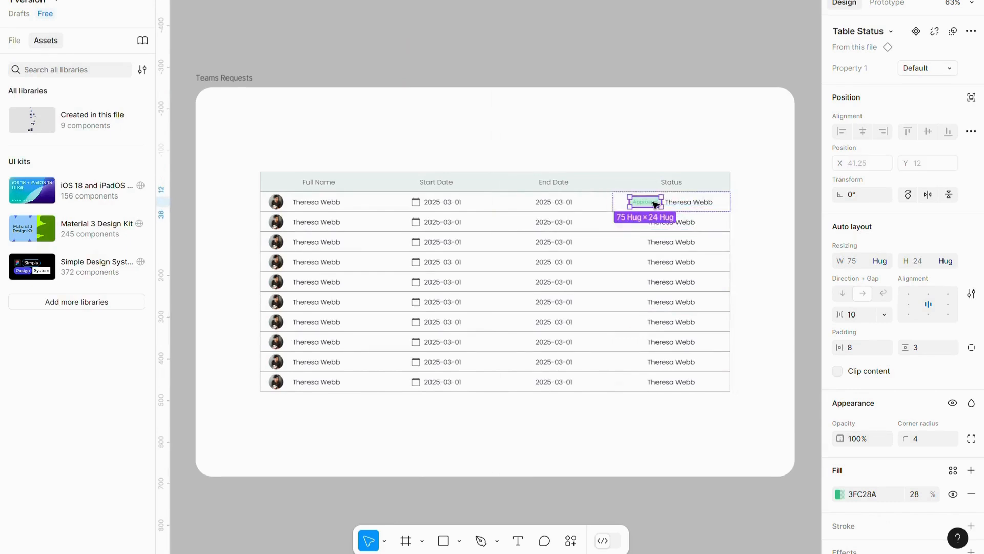
pyautogui.click(682, 226)
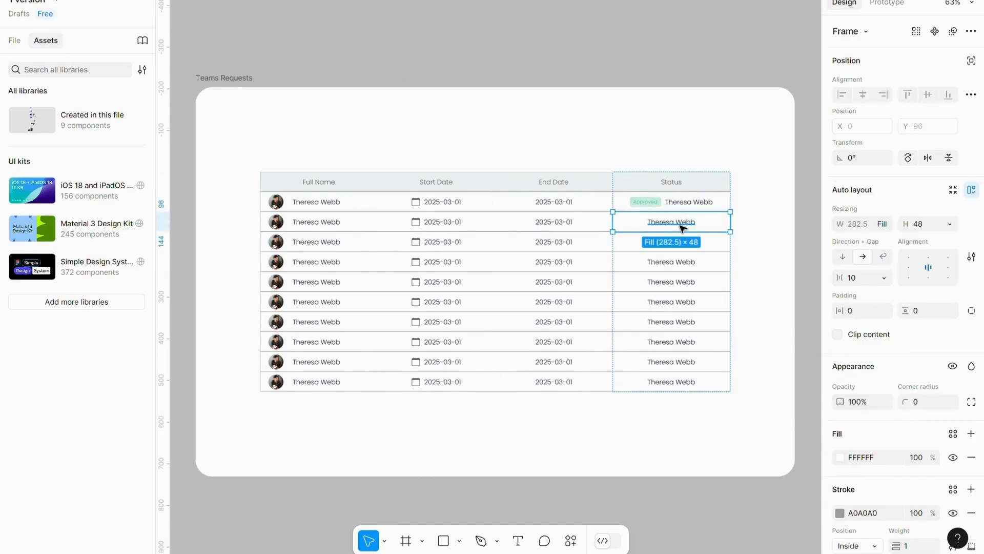
# Step: Paste the Table Status badge into the remaining nine data Tabs of the Status column
pyautogui.hotkey('ctrl', 'v')
pyautogui.click(679, 241)
pyautogui.hotkey('ctrl', 'v')
pyautogui.click(677, 262)
pyautogui.hotkey('ctrl', 'v')
pyautogui.click(674, 285)
pyautogui.hotkey('ctrl', 'v')
pyautogui.click(671, 303)
pyautogui.hotkey('ctrl', 'v')
pyautogui.click(668, 323)
pyautogui.hotkey('ctrl', 'v')
pyautogui.click(657, 343)
pyautogui.hotkey('ctrl', 'v')
pyautogui.click(655, 362)
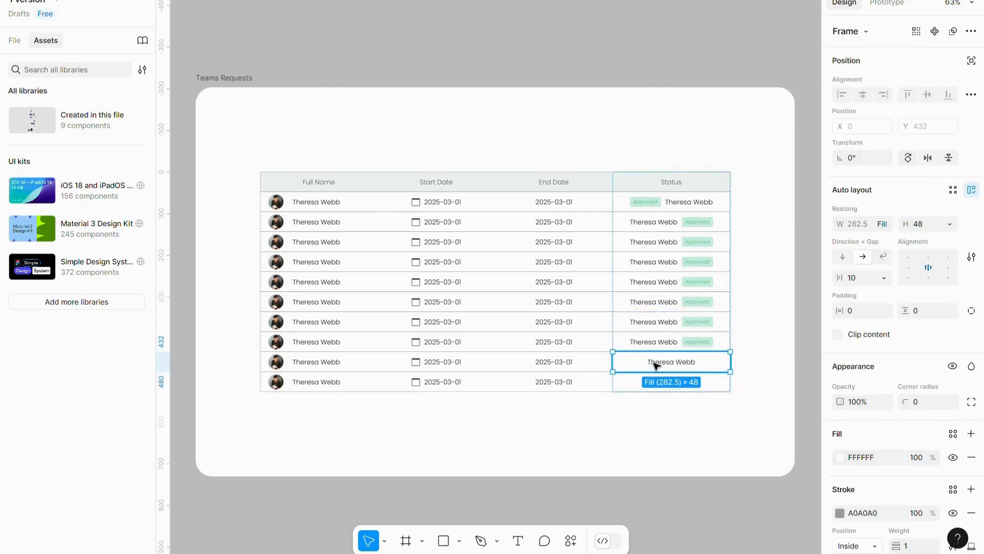
pyautogui.hotkey('ctrl', 'v')
pyautogui.click(645, 381)
pyautogui.hotkey('ctrl', 'v')
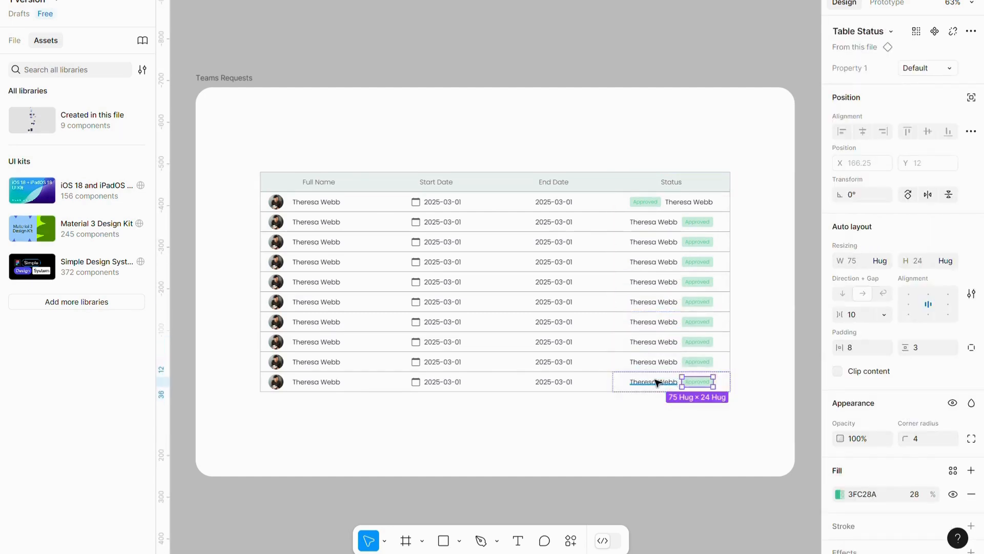
# Step: Delete the name text from all ten data Tabs of the Status column, keeping only the badges
pyautogui.doubleClick(655, 382)
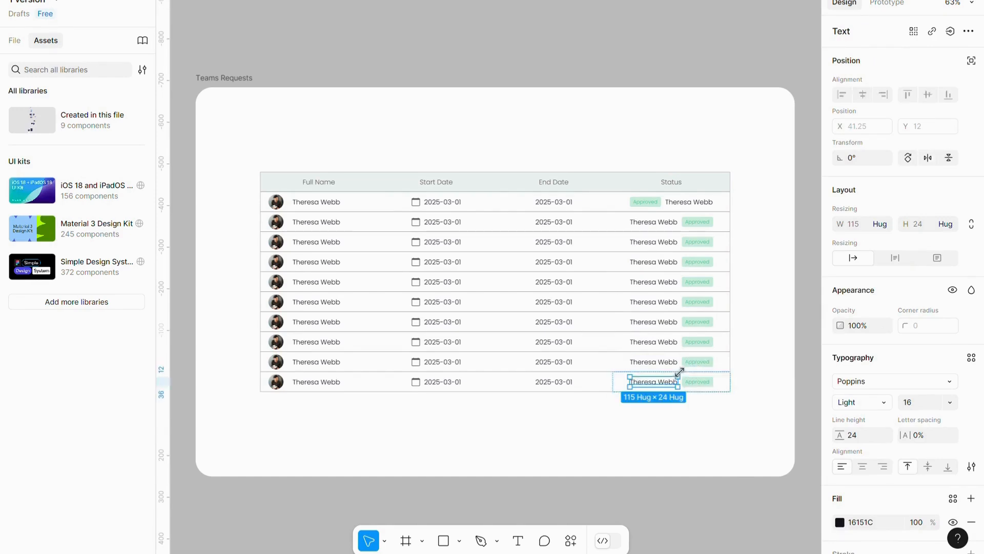
pyautogui.press('Delete')
pyautogui.doubleClick(665, 362)
pyautogui.doubleClick(665, 361)
pyautogui.doubleClick(665, 361)
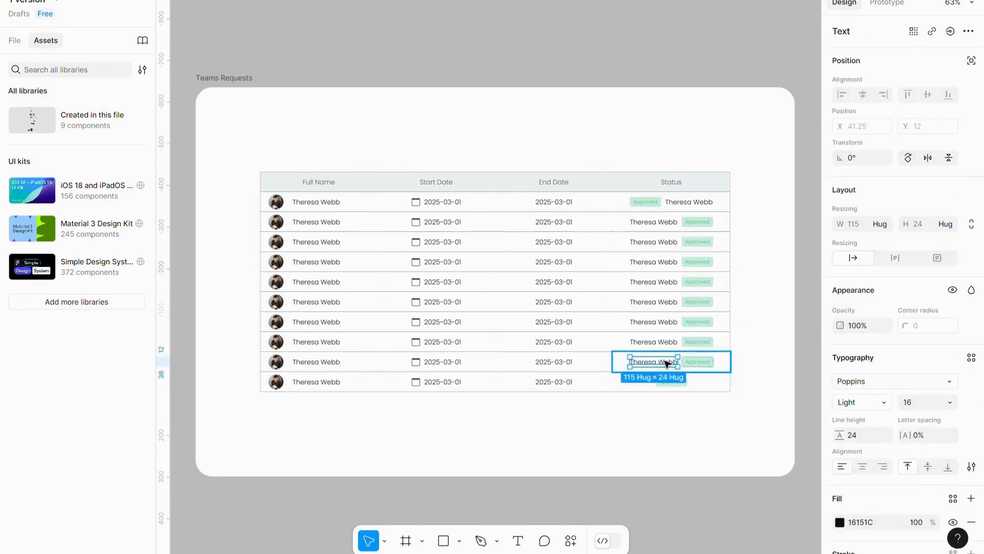
pyautogui.press('Delete')
pyautogui.doubleClick(652, 342)
pyautogui.doubleClick(652, 342)
pyautogui.doubleClick(651, 342)
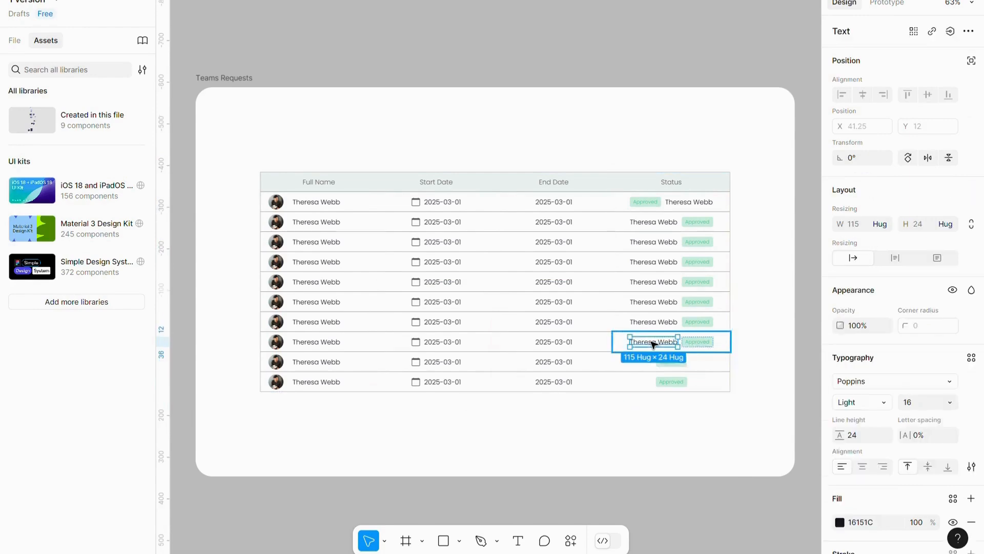
pyautogui.press('Delete')
pyautogui.click(650, 323)
pyautogui.doubleClick(650, 323)
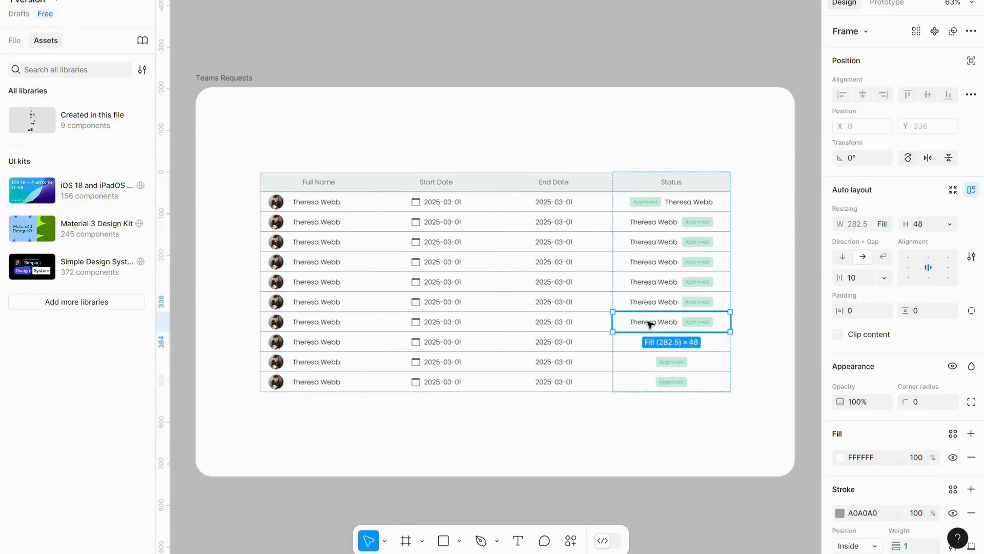
pyautogui.doubleClick(650, 323)
pyautogui.press('Delete')
pyautogui.doubleClick(650, 301)
pyautogui.doubleClick(650, 301)
pyautogui.doubleClick(651, 302)
pyautogui.press('Delete')
pyautogui.doubleClick(652, 282)
pyautogui.doubleClick(652, 282)
pyautogui.doubleClick(651, 282)
pyautogui.press('Delete')
pyautogui.doubleClick(650, 265)
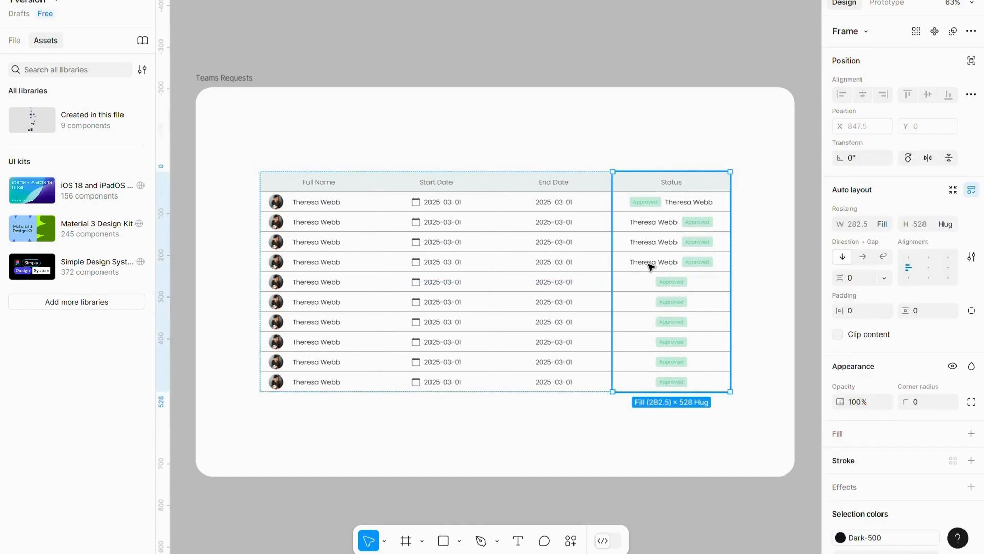
pyautogui.doubleClick(649, 264)
pyautogui.doubleClick(649, 263)
pyautogui.press('Delete')
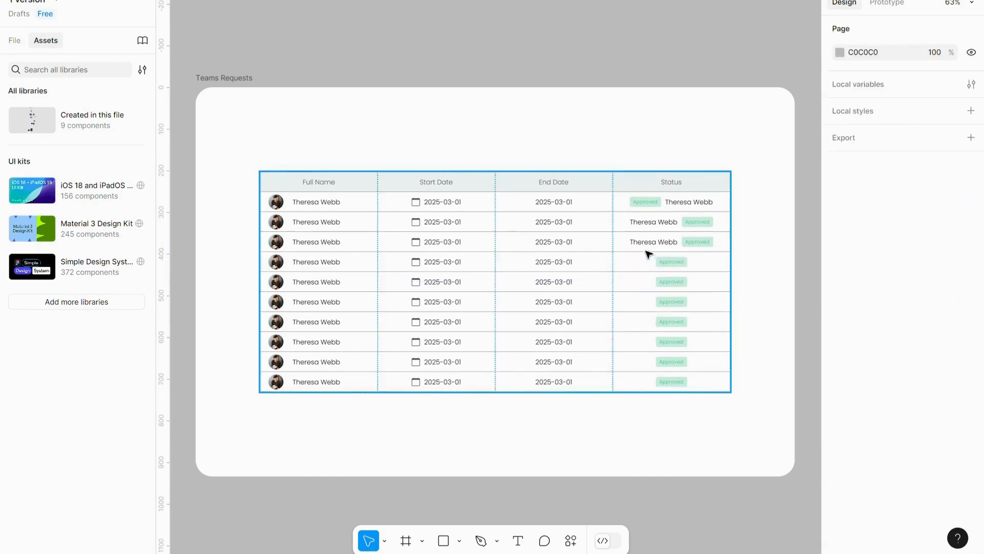
pyautogui.click(647, 242)
pyautogui.doubleClick(647, 242)
pyautogui.press('Delete')
pyautogui.click(649, 224)
pyautogui.doubleClick(649, 224)
pyautogui.doubleClick(648, 224)
pyautogui.press('Delete')
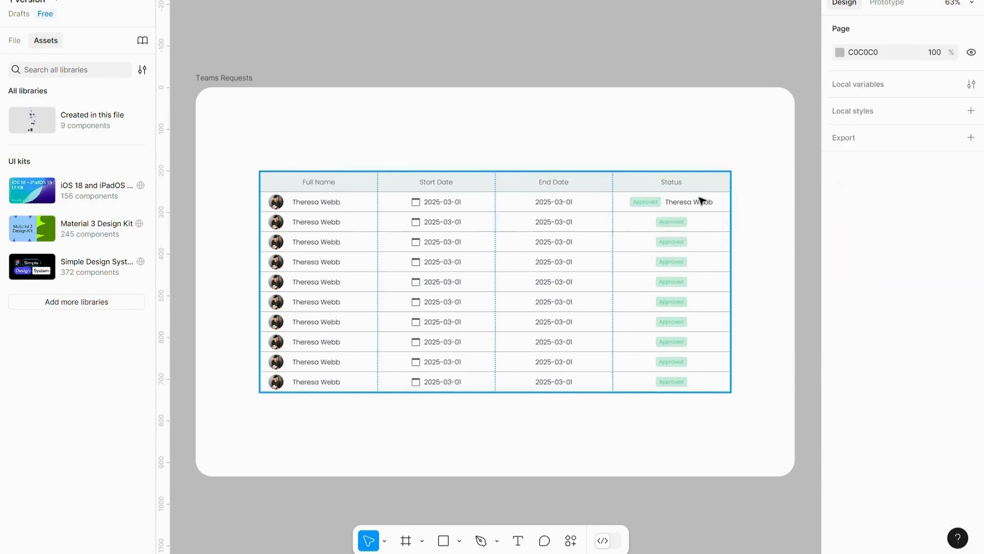
pyautogui.doubleClick(701, 200)
pyautogui.doubleClick(702, 201)
pyautogui.doubleClick(705, 204)
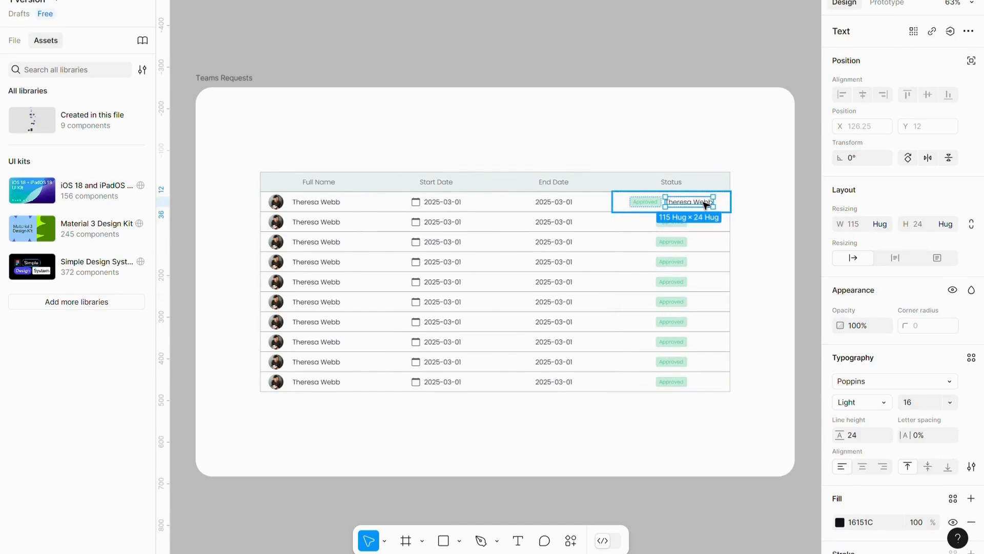
pyautogui.press('Delete')
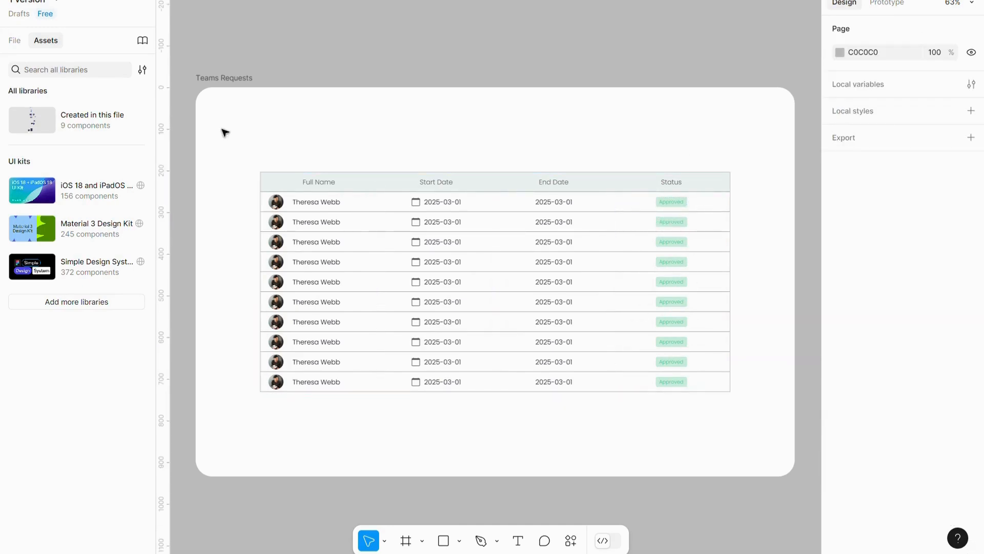
# Step: Search the assets for "table", insert a Table Status instance with Property 1 set to Variant2, and move it above the table's Status column
pyautogui.click(62, 65)
pyautogui.write('table')
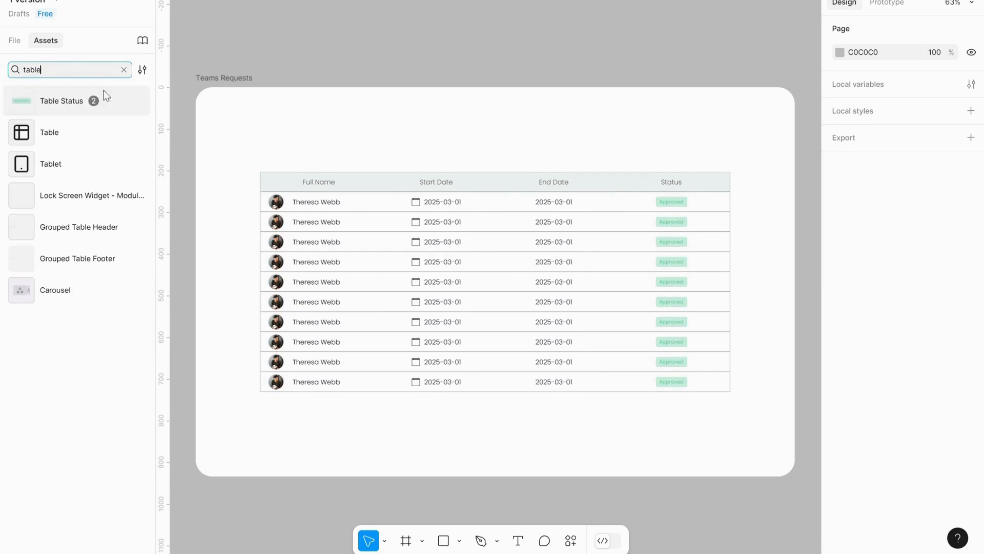
pyautogui.click(57, 98)
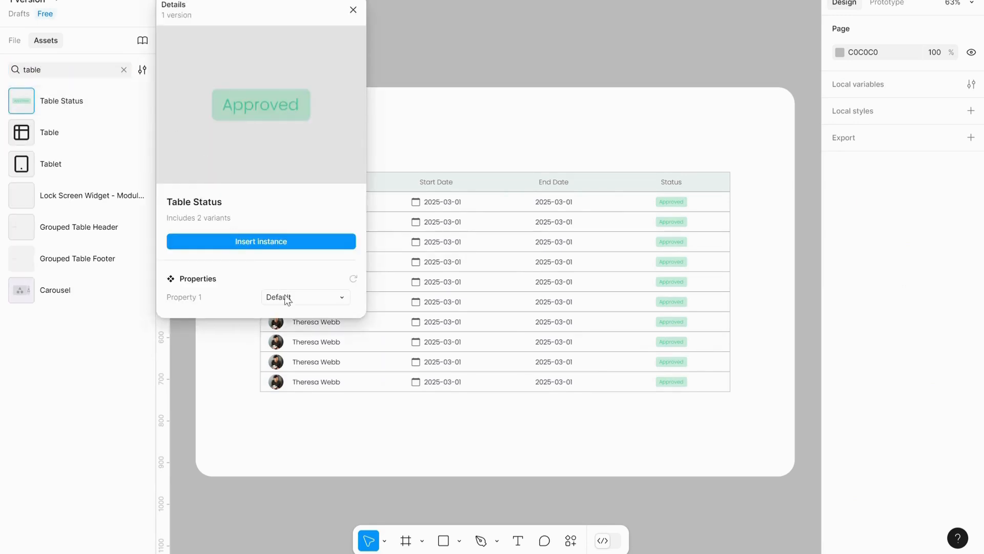
pyautogui.click(329, 298)
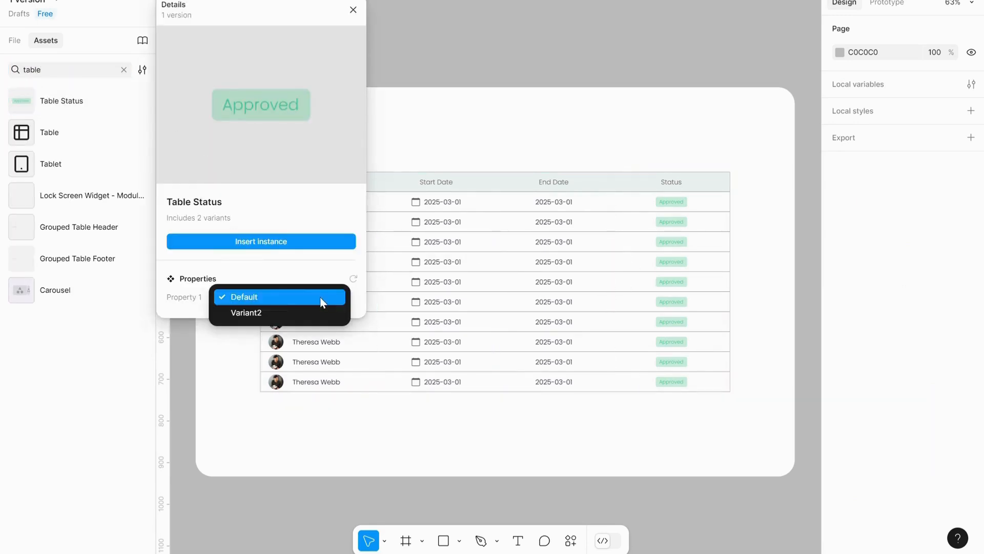
pyautogui.click(267, 309)
pyautogui.click(264, 240)
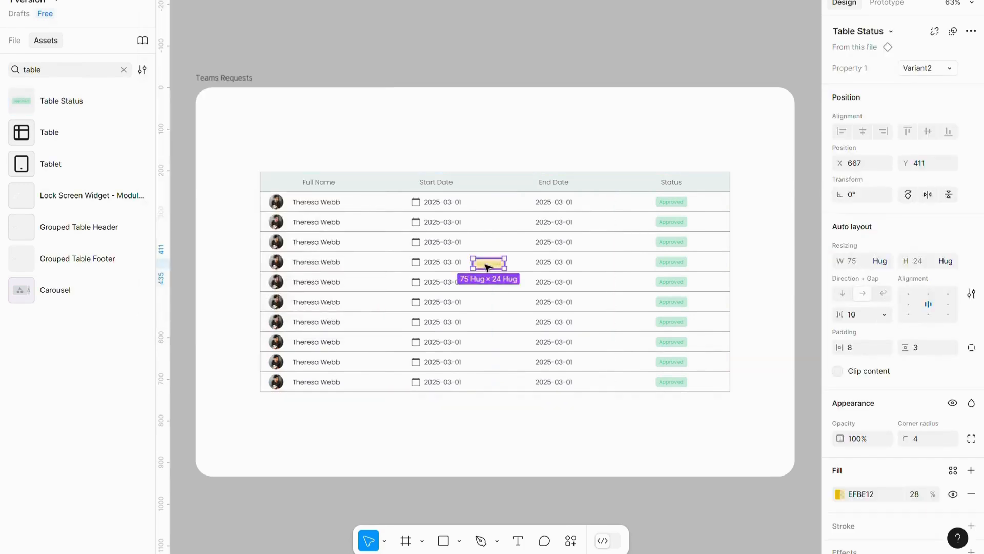
pyautogui.moveTo(488, 267); pyautogui.dragTo(643, 137)
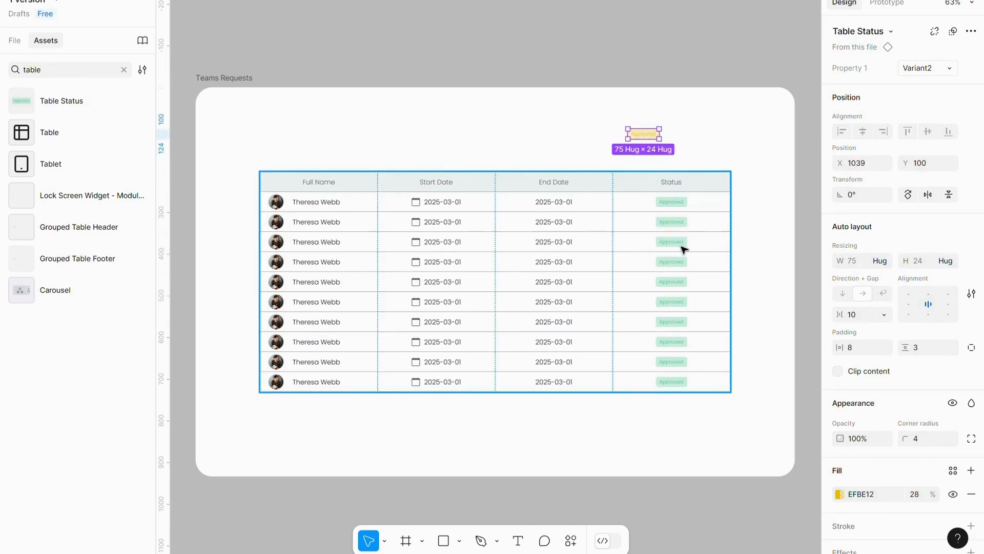
# Step: Copy the Variant2 badge into the second, fourth and eighth data Tabs of the Status column and delete the loose badge above the table
pyautogui.doubleClick(679, 261)
pyautogui.doubleClick(680, 263)
pyautogui.doubleClick(680, 263)
pyautogui.click(701, 229)
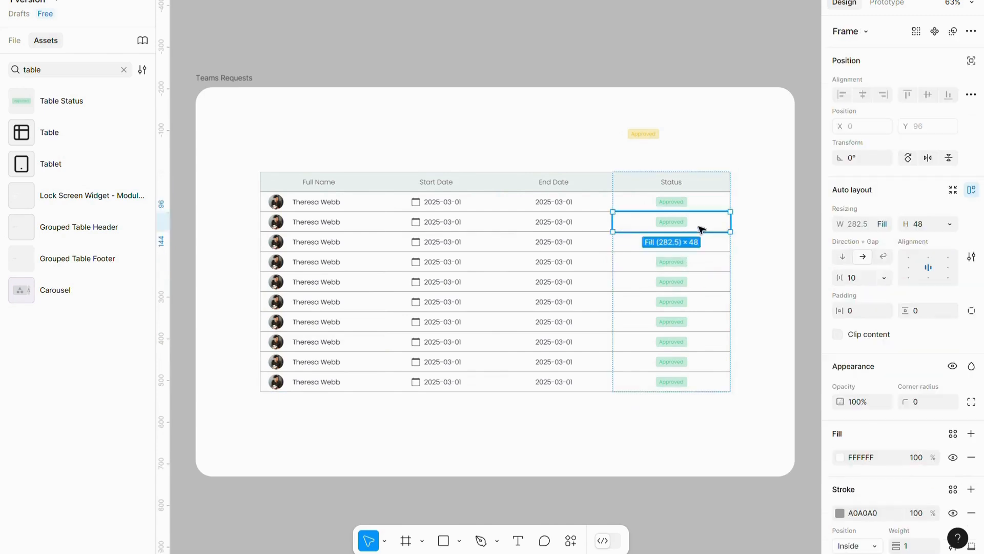
pyautogui.click(696, 263)
pyautogui.moveTo(696, 271); pyautogui.dragTo(692, 289)
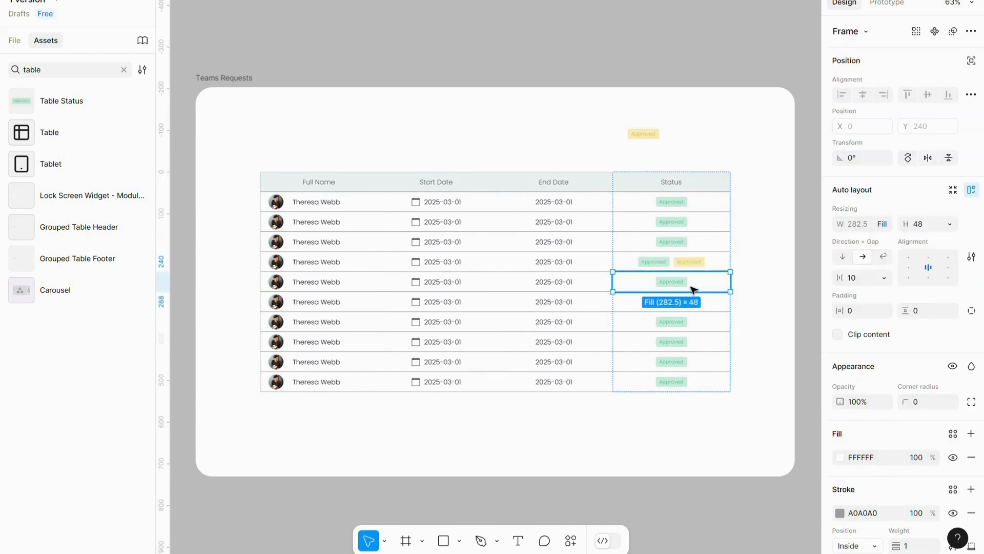
pyautogui.click(692, 339)
pyautogui.hotkey('ctrl', 'v')
pyautogui.click(688, 238)
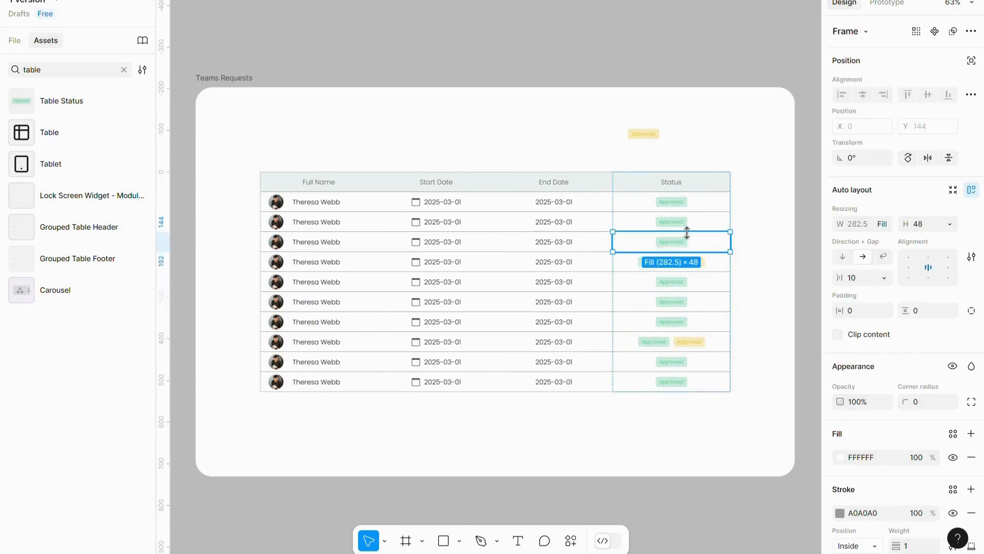
pyautogui.click(692, 221)
pyautogui.hotkey('ctrl', 'v')
pyautogui.click(646, 133)
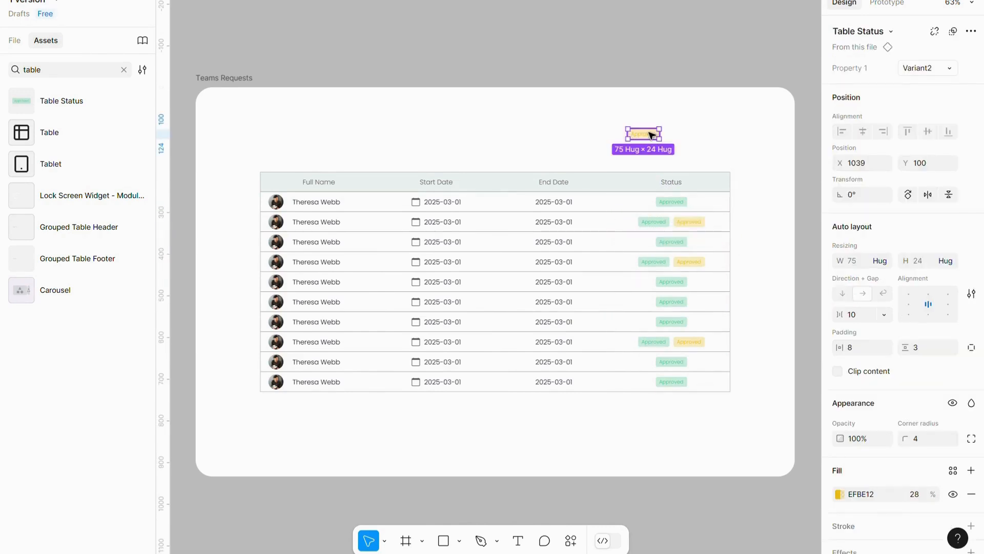
pyautogui.press('Delete')
# Step: Delete the green Approved badges from the second, fourth and eighth data Tabs of the Status column
pyautogui.click(662, 221)
pyautogui.doubleClick(661, 222)
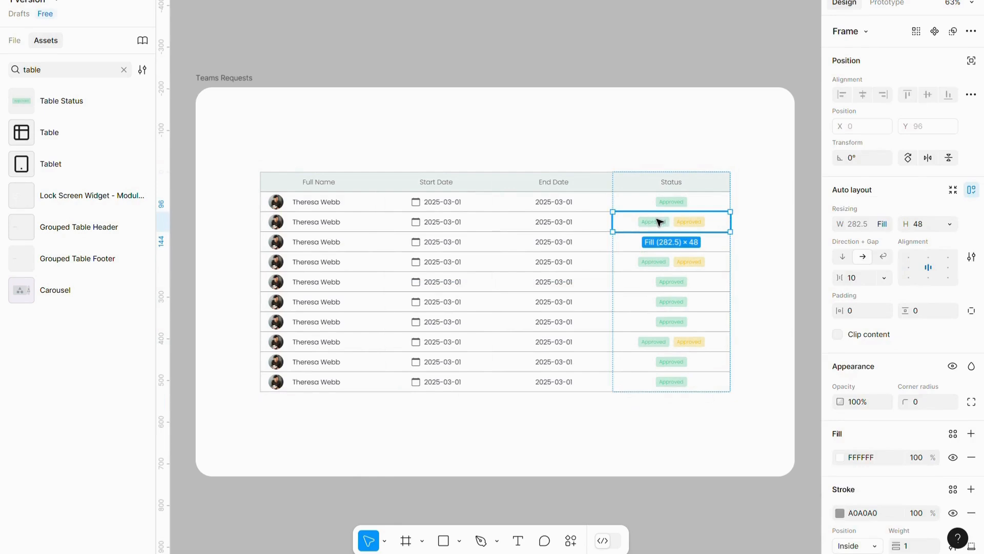
pyautogui.doubleClick(660, 222)
pyautogui.press('Delete')
pyautogui.click(666, 259)
pyautogui.doubleClick(666, 260)
pyautogui.doubleClick(666, 261)
pyautogui.press('Delete')
pyautogui.click(661, 342)
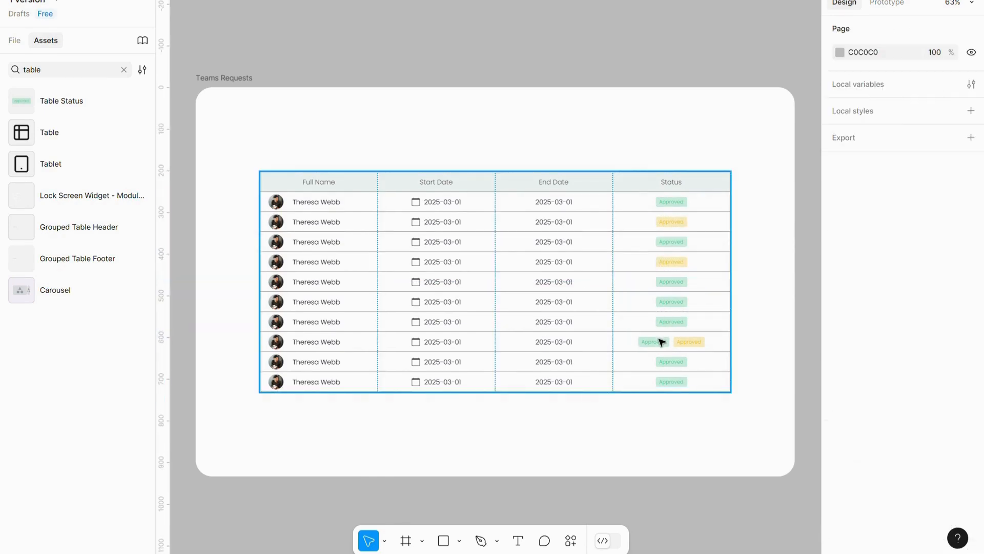
pyautogui.doubleClick(662, 342)
pyautogui.doubleClick(662, 342)
pyautogui.press('Delete')
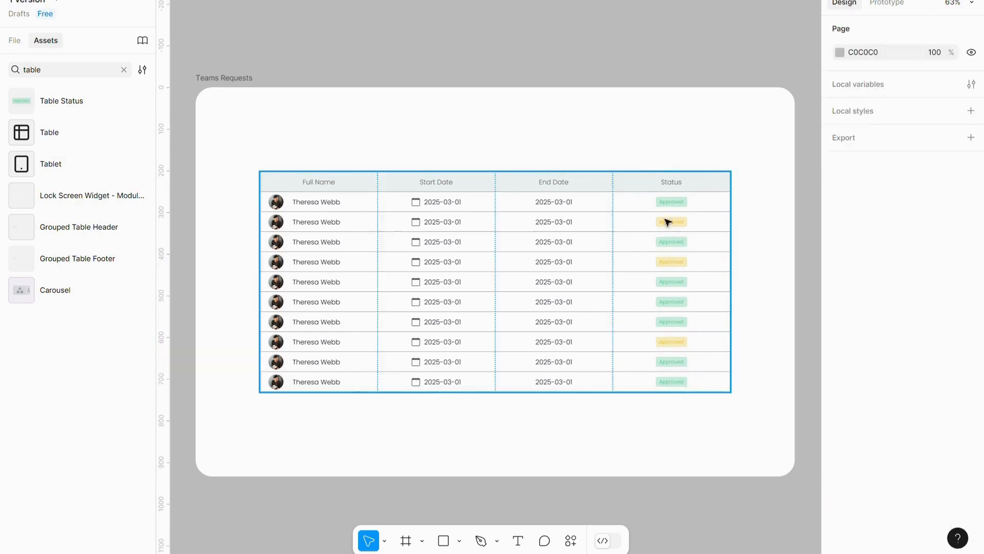
# Step: Try narrowing the whole table to a width of 774 to test its responsiveness, and undo the resize
pyautogui.click(315, 183)
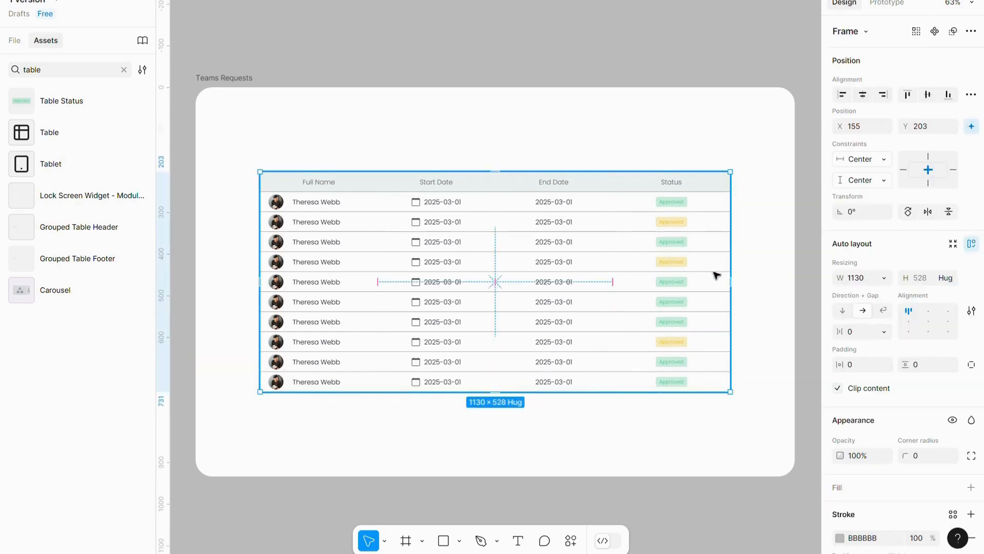
pyautogui.moveTo(731, 249); pyautogui.dragTo(634, 251)
pyautogui.moveTo(596, 251)
pyautogui.mouseDown()
pyautogui.moveTo(676, 260)
pyautogui.moveTo(583, 264)
pyautogui.mouseUp()
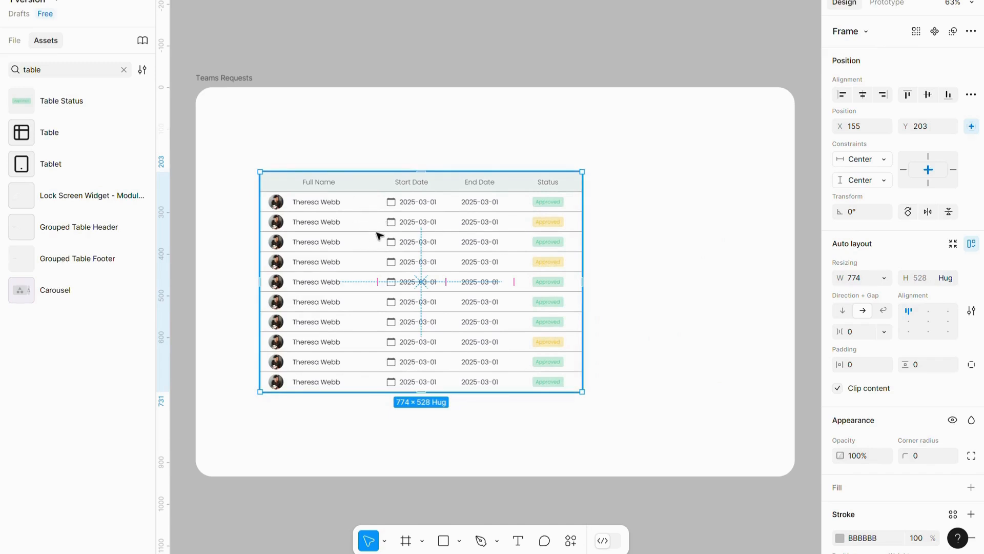
pyautogui.moveTo(373, 281)
pyautogui.hotkey('ctrl', 'z')
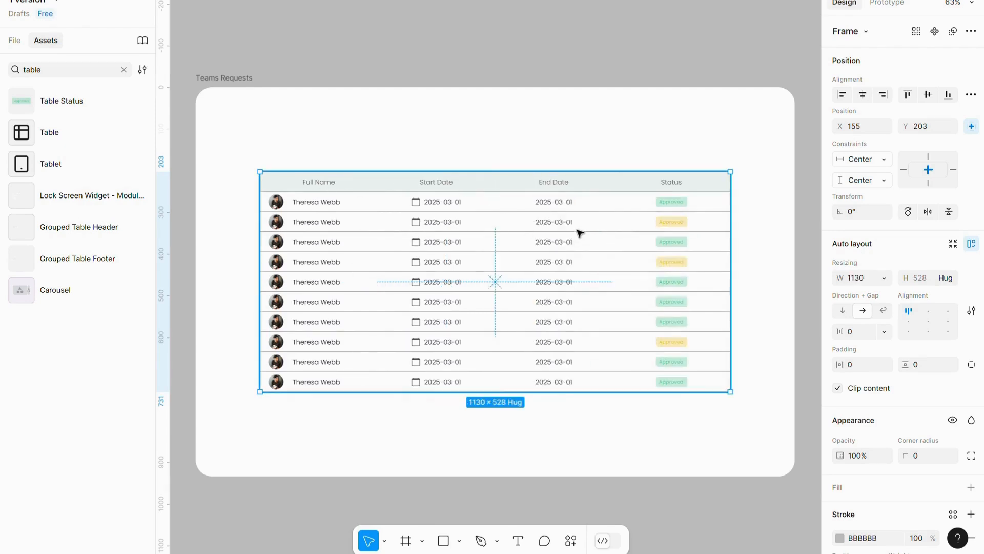
# Step: Check the width resizing modes of the table's columns, keeping the Full Name column at Fixed width
pyautogui.doubleClick(359, 235)
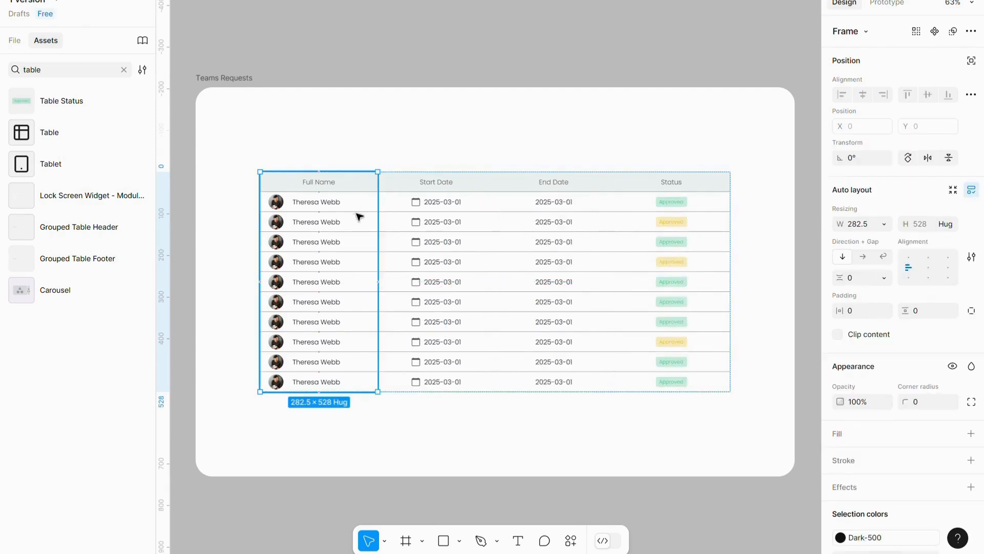
pyautogui.click(881, 224)
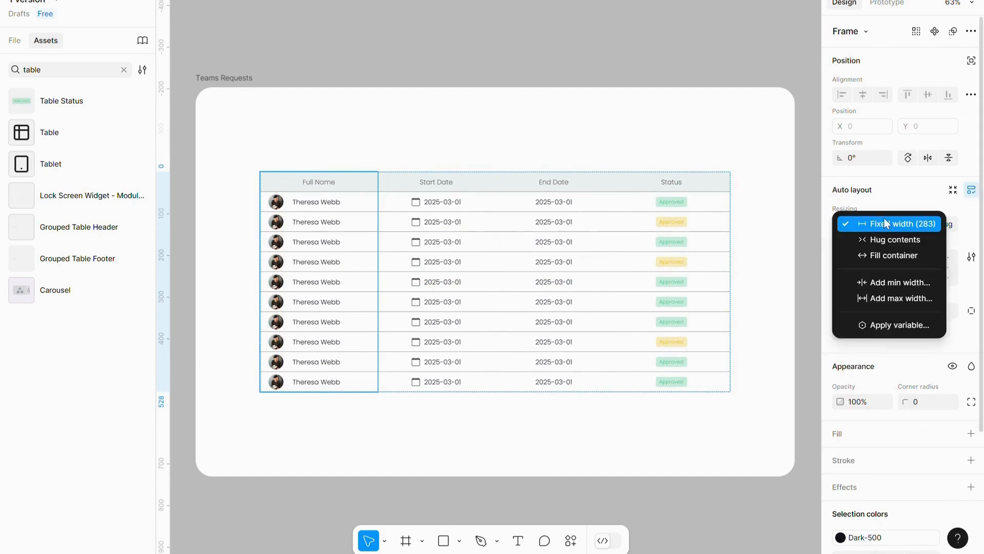
pyautogui.click(892, 226)
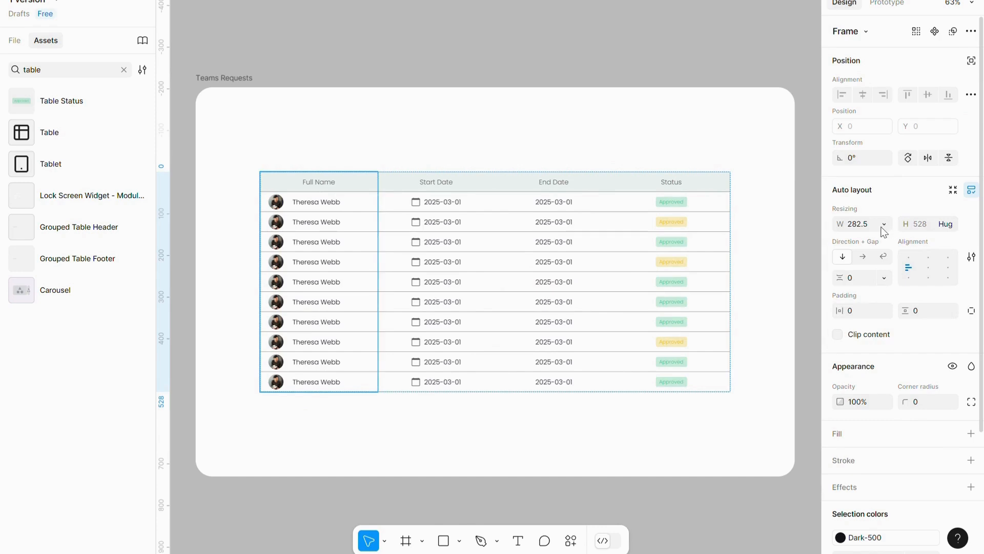
pyautogui.click(445, 179)
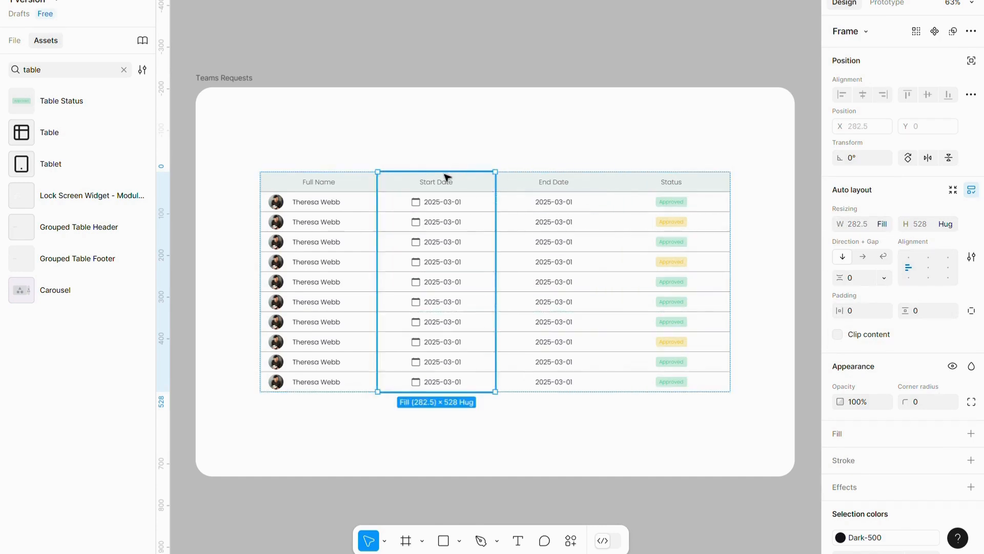
pyautogui.click(567, 200)
pyautogui.click(656, 204)
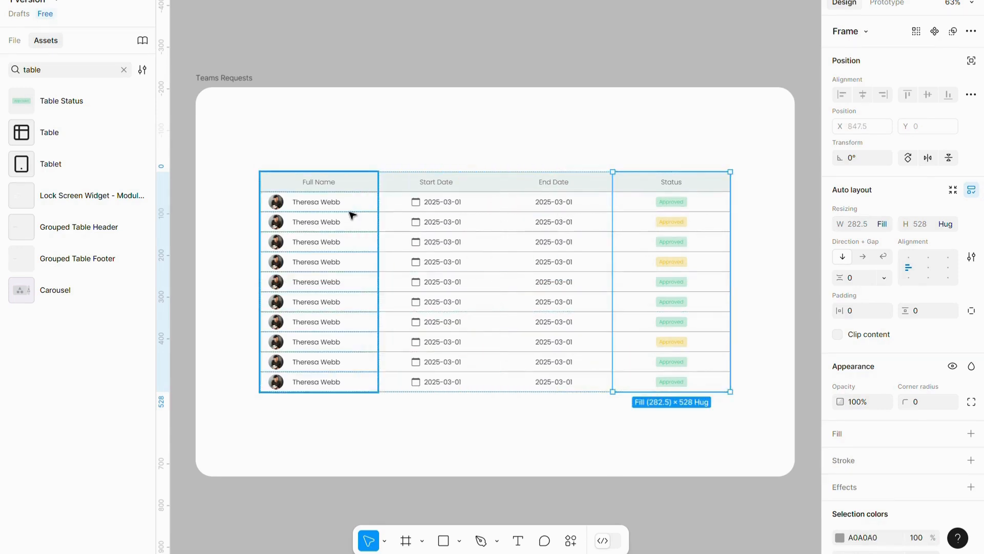
# Step: Test the table's responsiveness again by shrinking it from its right edge, undo the resize and deselect the table
pyautogui.click(373, 150)
pyautogui.click(293, 178)
pyautogui.moveTo(728, 245); pyautogui.dragTo(564, 264)
pyautogui.hotkey('ctrl', 'z')
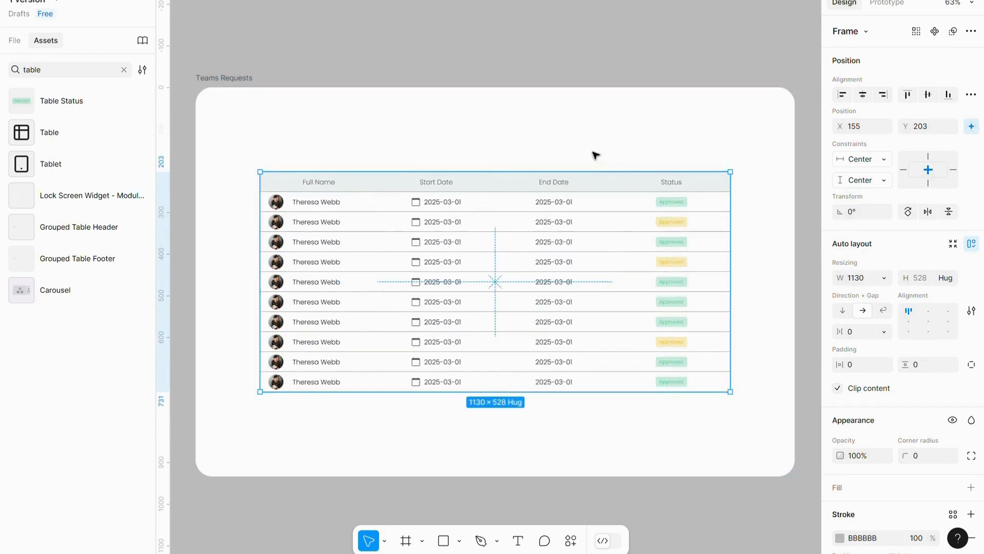
pyautogui.click(596, 156)
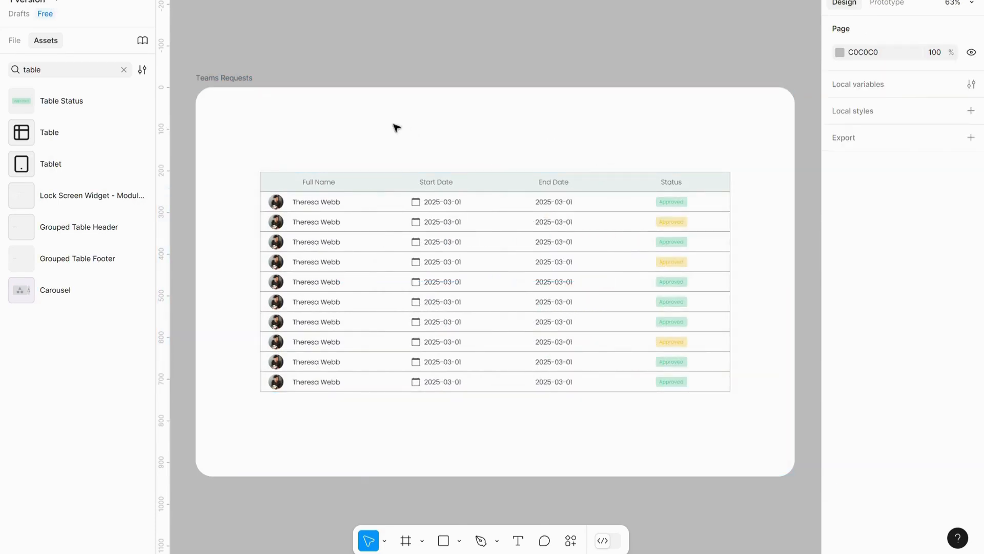